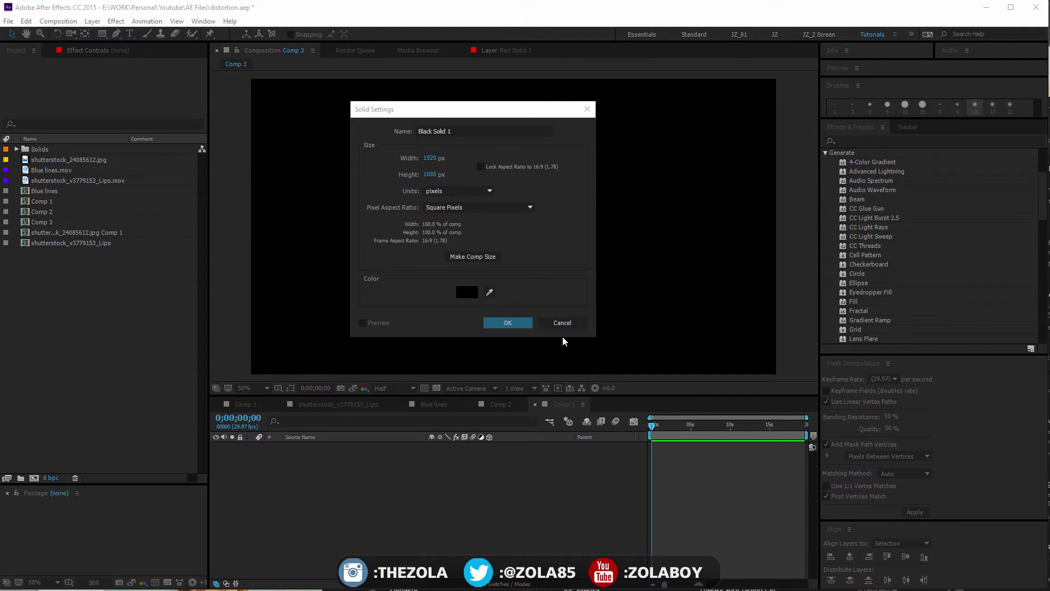
# Name the new black full-frame solid 'Generators' and create it in Comp 3
pyautogui.click(466, 144)
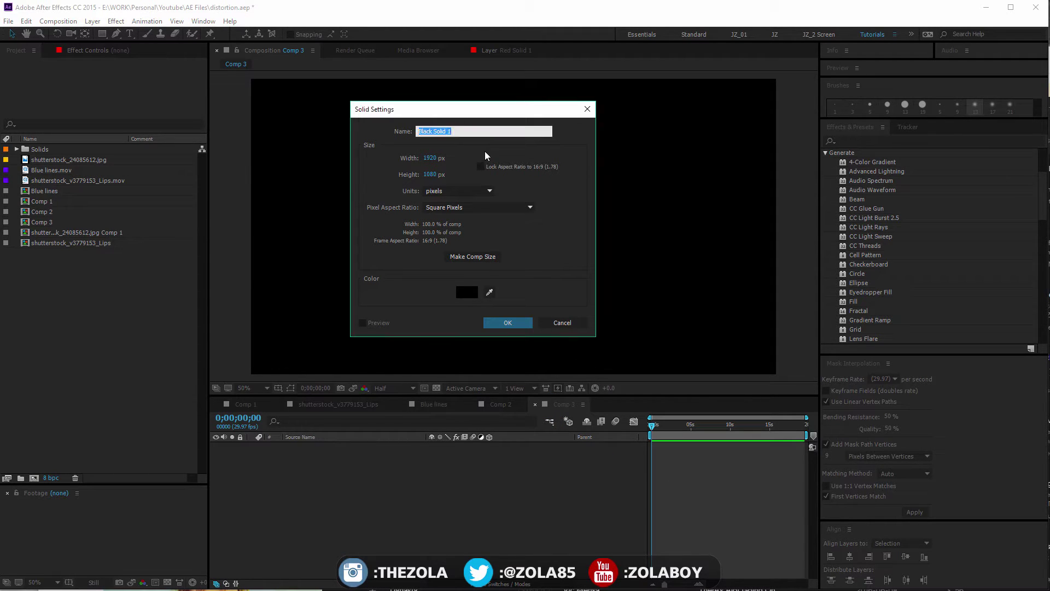
pyautogui.write('Generators')
pyautogui.press('Return')
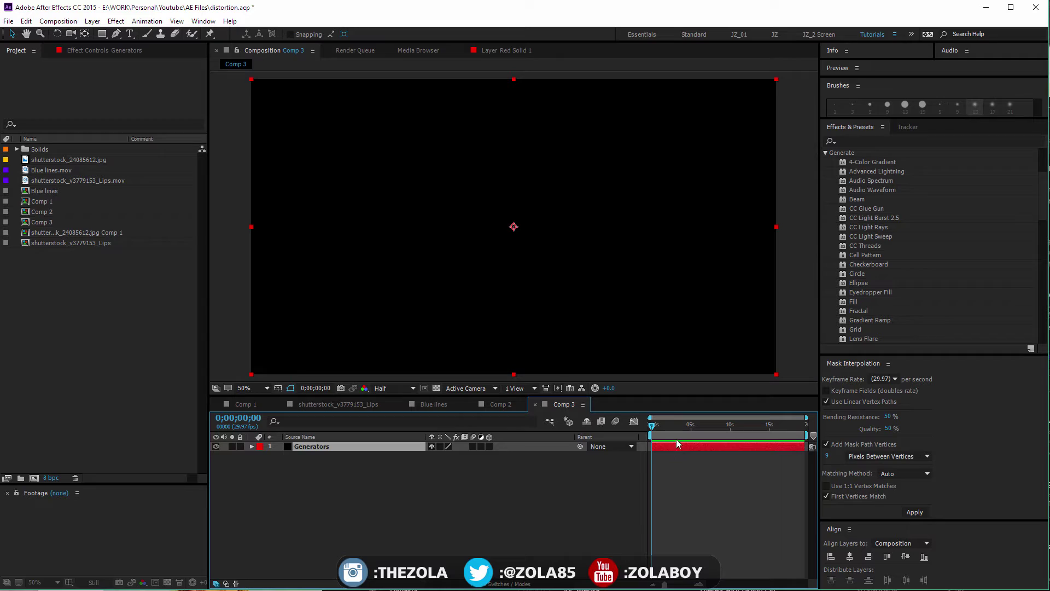
pyautogui.click(529, 495)
pyautogui.click(376, 447)
# Close the Brushes panel and resize the Preview and Info panels
pyautogui.moveTo(958, 353)
pyautogui.mouseDown()
pyautogui.moveTo(960, 249)
pyautogui.moveTo(961, 435)
pyautogui.moveTo(963, 321)
pyautogui.mouseUp()
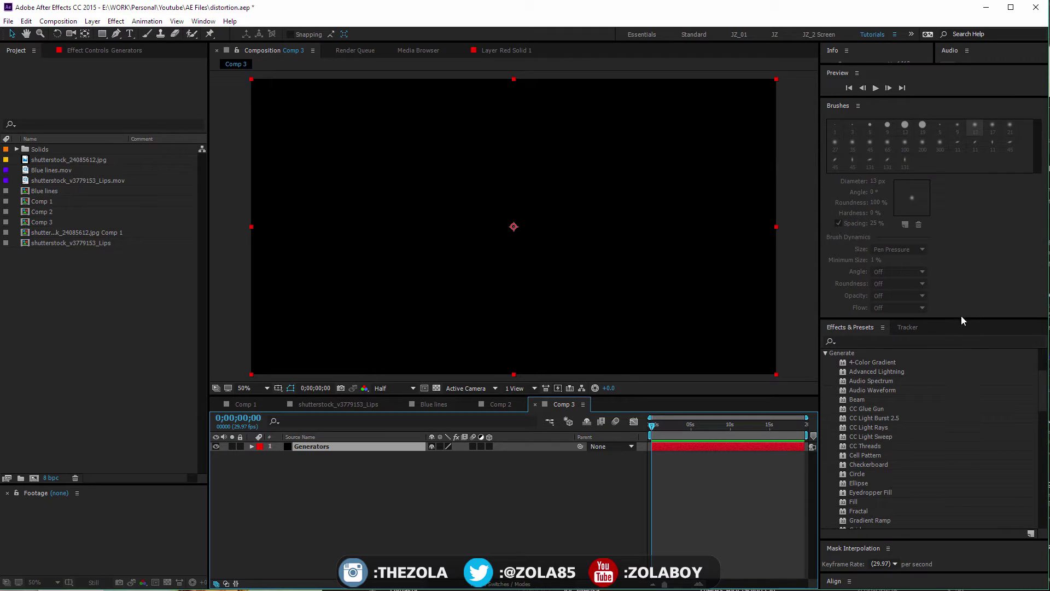
pyautogui.click(857, 106)
pyautogui.click(883, 113)
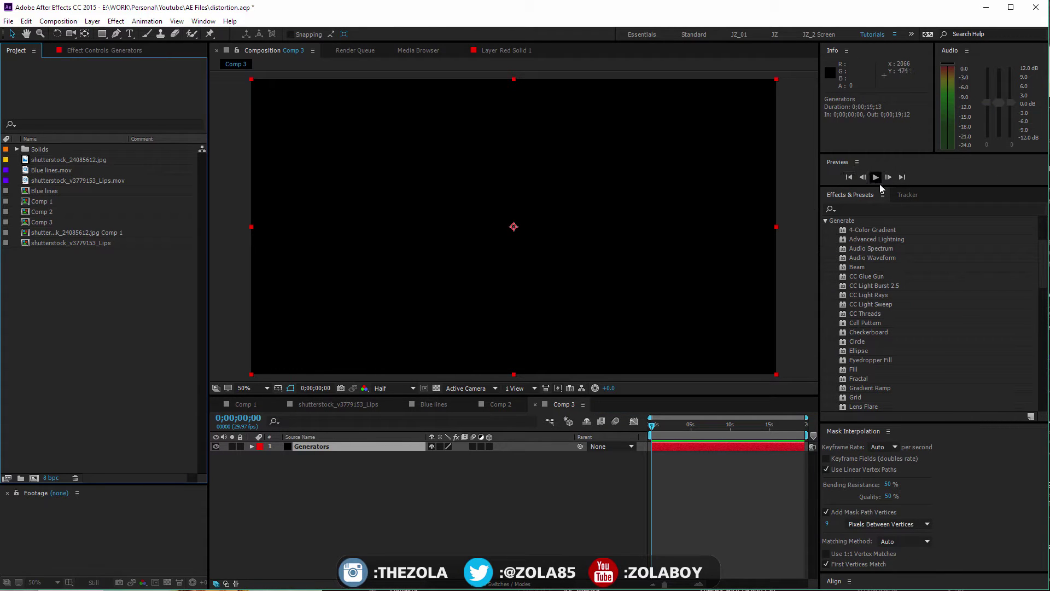
pyautogui.moveTo(881, 188); pyautogui.dragTo(886, 146)
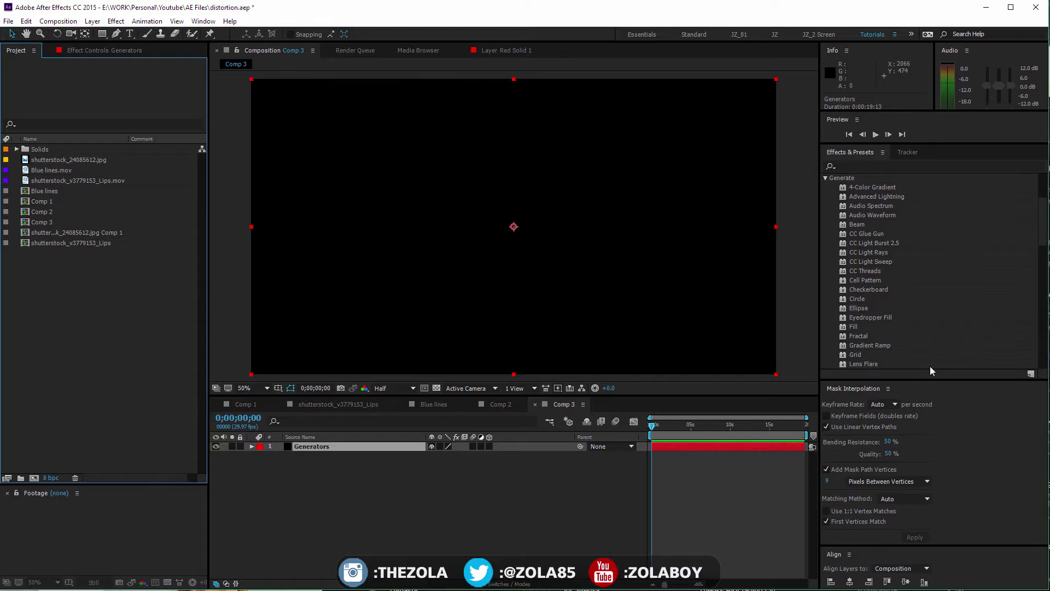
pyautogui.moveTo(935, 379); pyautogui.dragTo(936, 460)
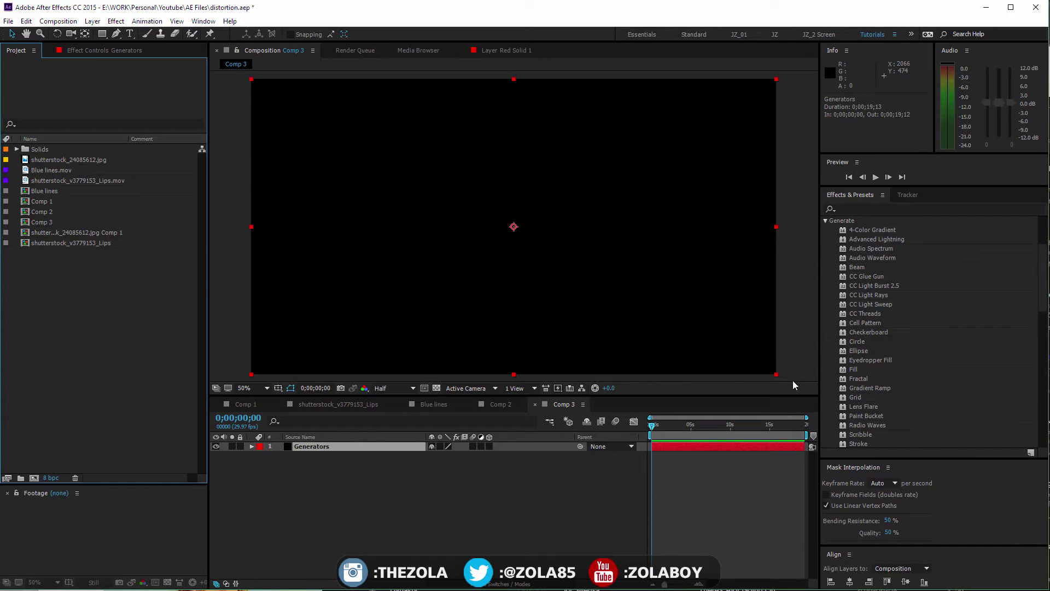
# Delete the Generators layer and turn on the Transparency Grid checkerboard
pyautogui.click(367, 497)
pyautogui.click(339, 447)
pyautogui.press('Delete')
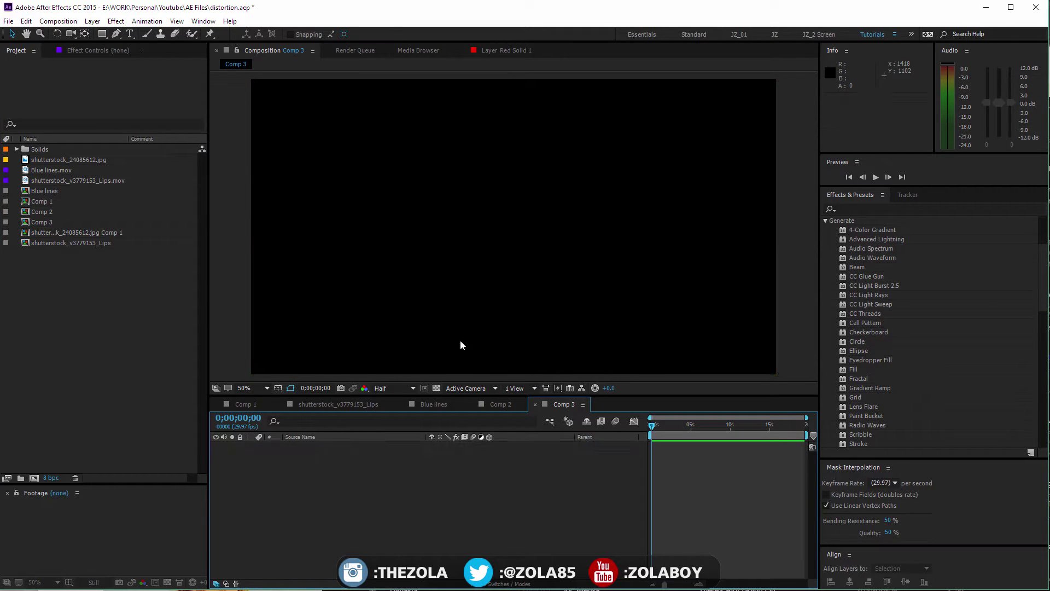
pyautogui.click(436, 388)
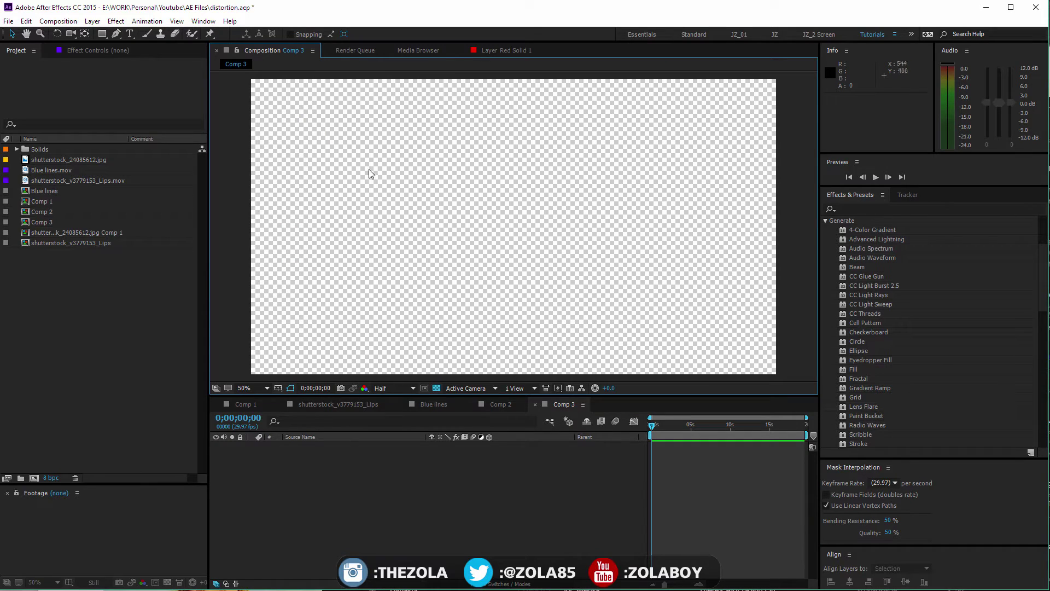
# Create a new full-frame solid with default settings via Layer > New > Solid
pyautogui.click(94, 22)
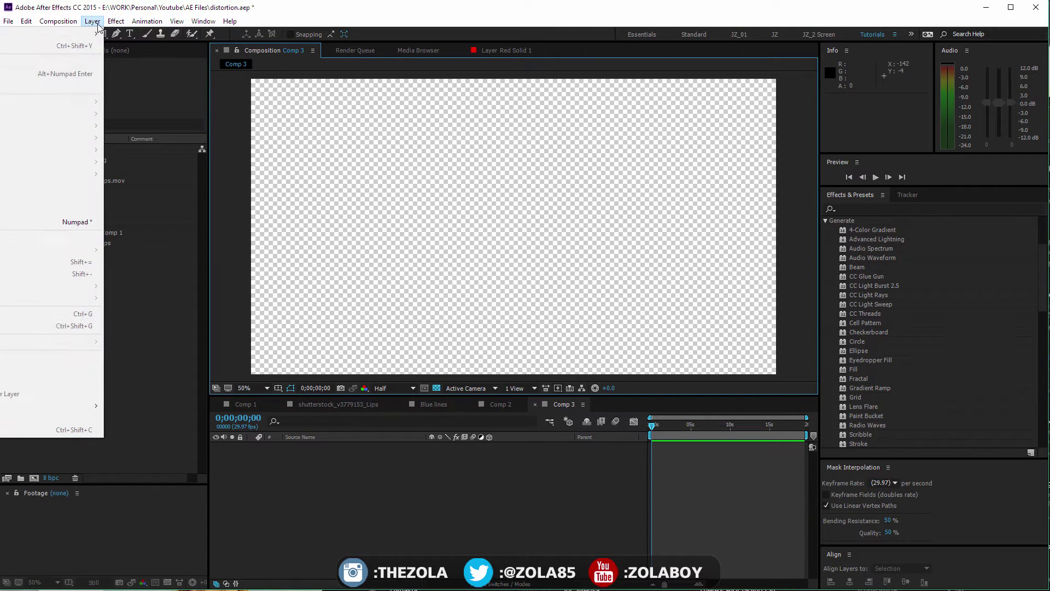
pyautogui.moveTo(96, 32)
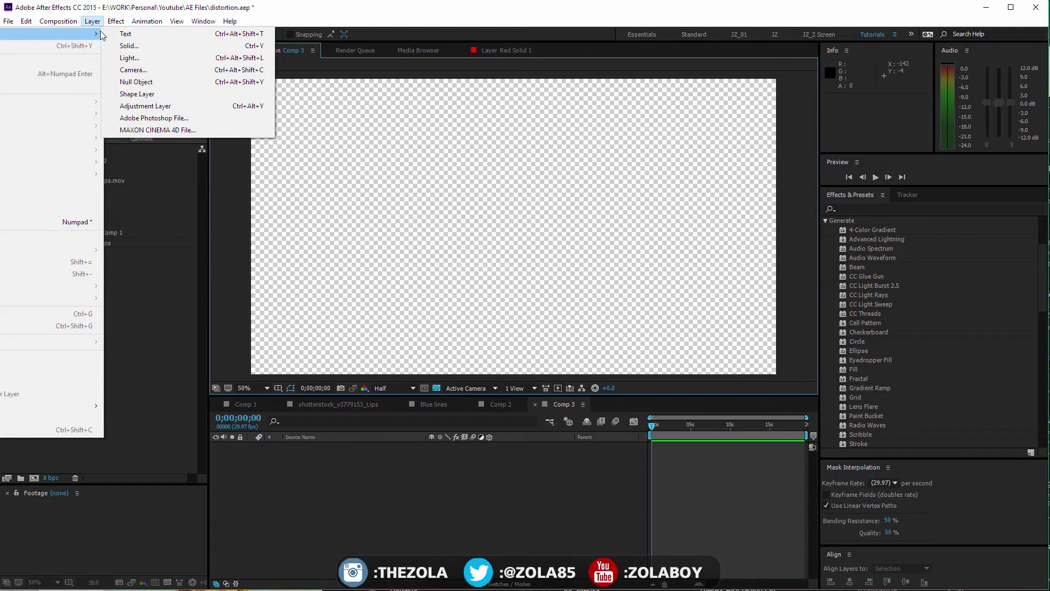
pyautogui.click(129, 45)
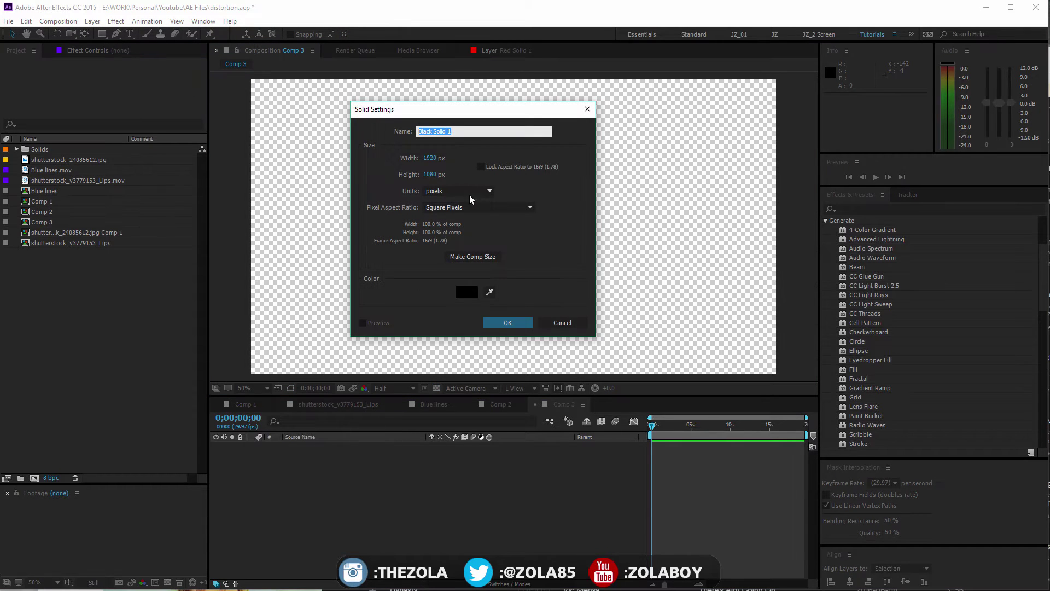
pyautogui.click(503, 324)
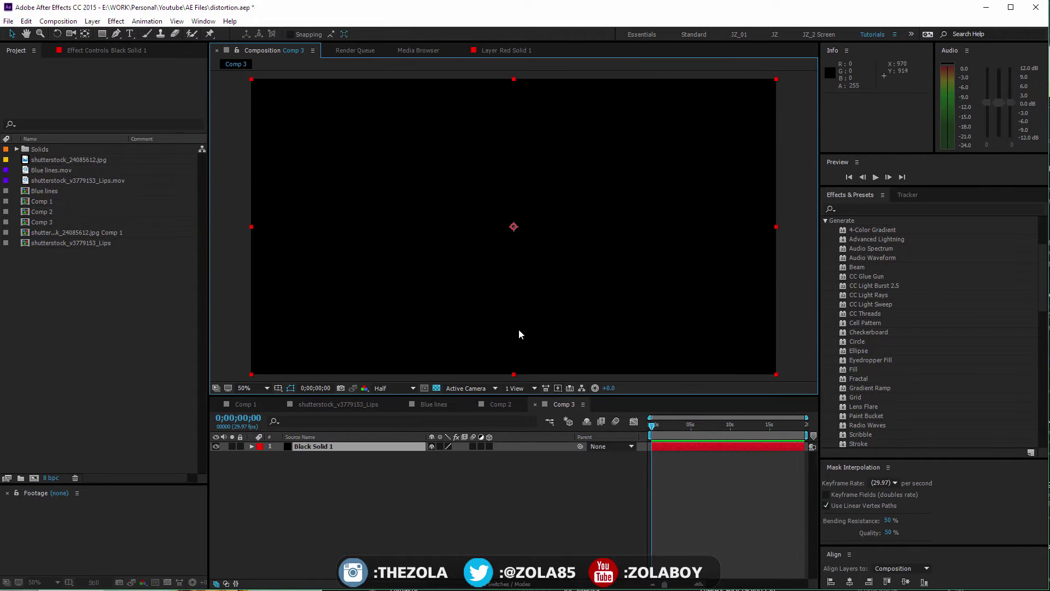
# Change the solid's colour to medium red in Solid Settings
pyautogui.hotkey('ctrl', 'shift', 'y')
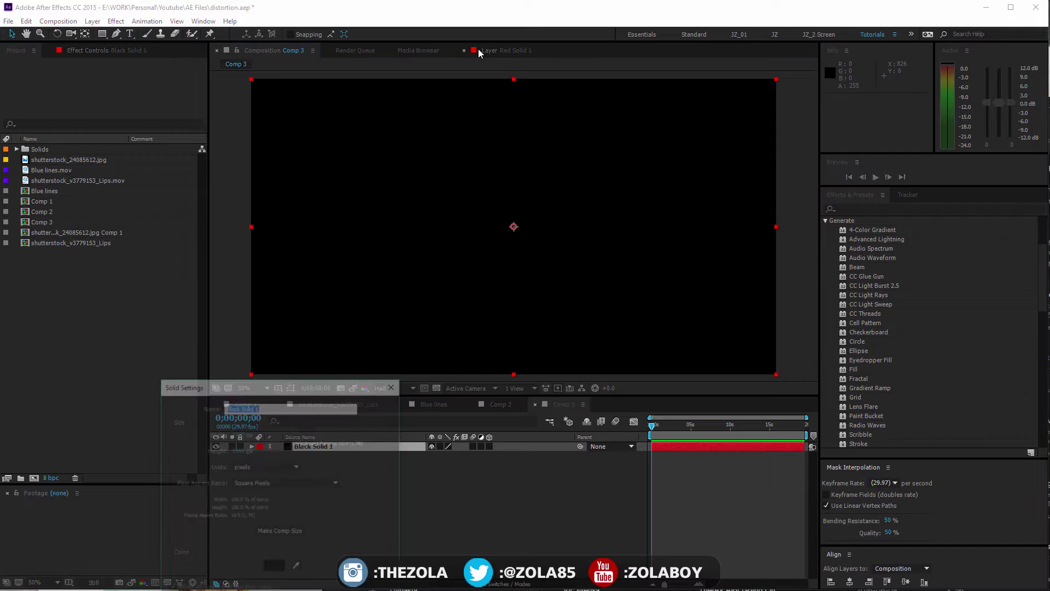
pyautogui.click(281, 567)
pyautogui.click(328, 403)
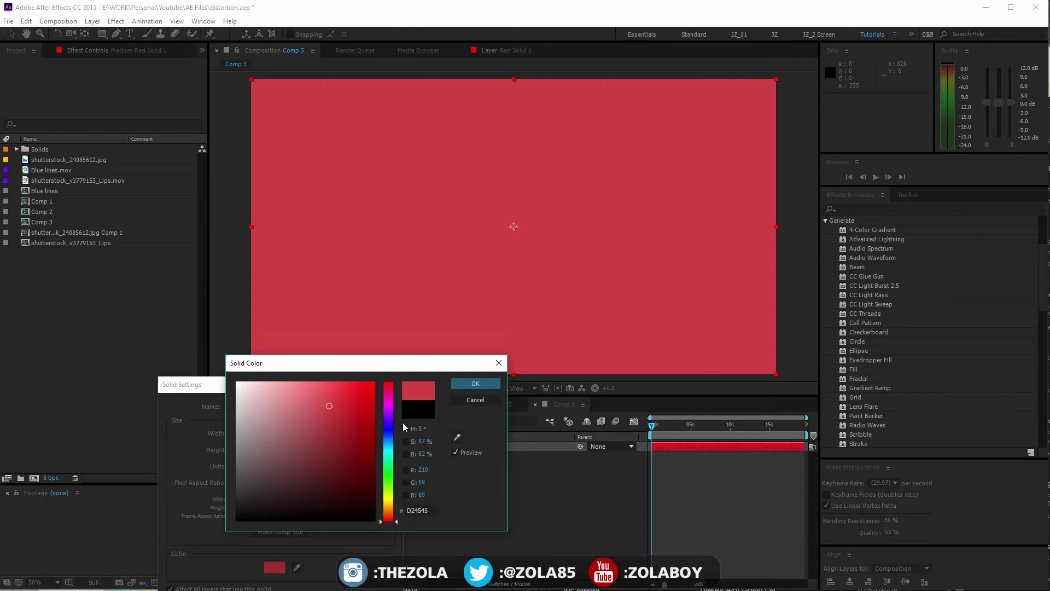
pyautogui.click(486, 383)
pyautogui.press('Return')
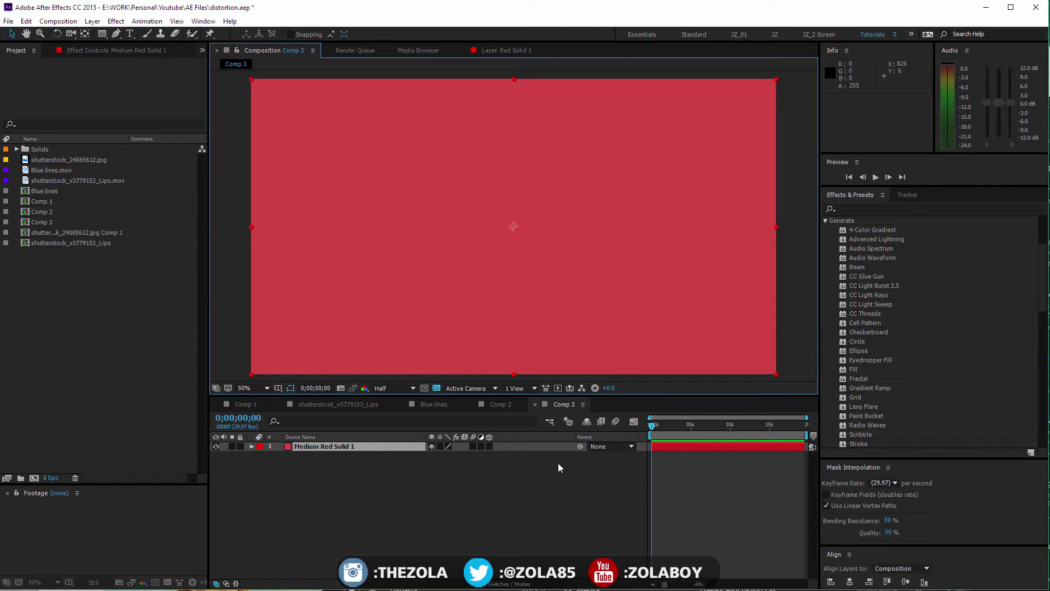
pyautogui.click(371, 475)
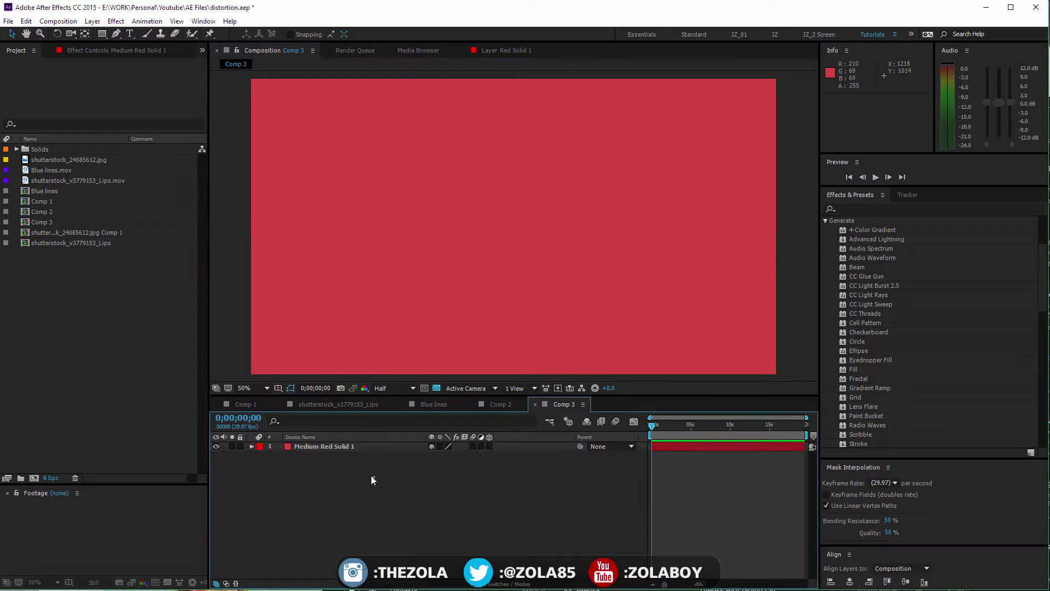
pyautogui.click(360, 449)
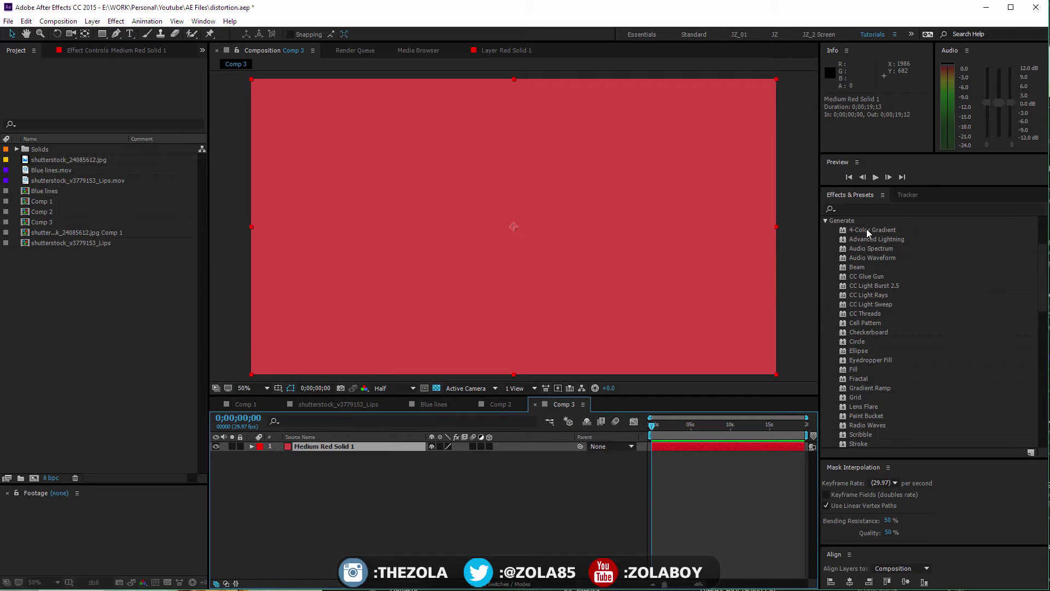
# Apply the 4-Color Gradient effect to Medium Red Solid 1
pyautogui.moveTo(867, 229); pyautogui.dragTo(333, 444)
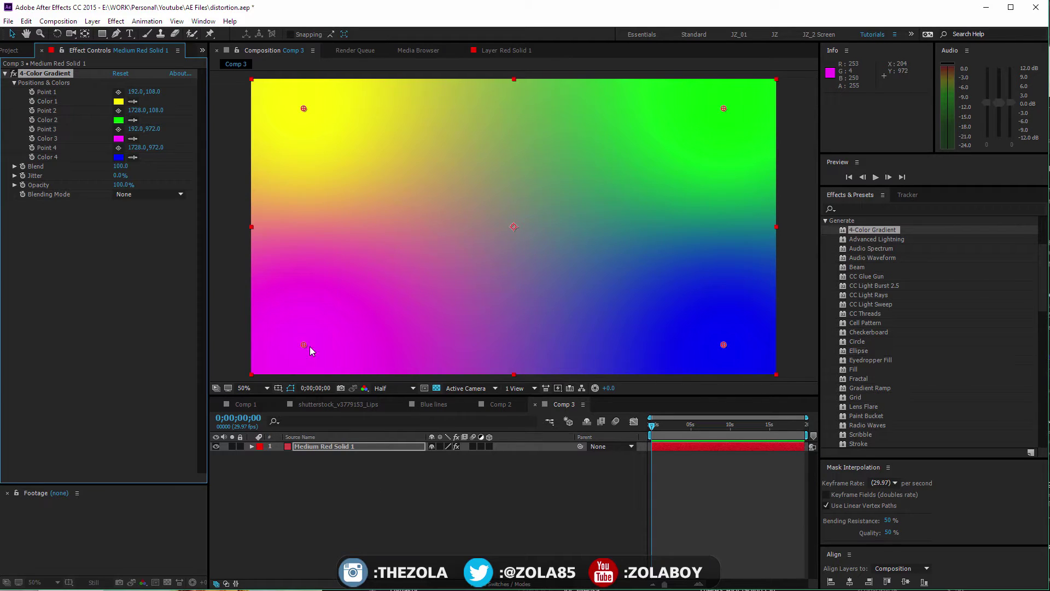
pyautogui.click(344, 491)
pyautogui.click(331, 447)
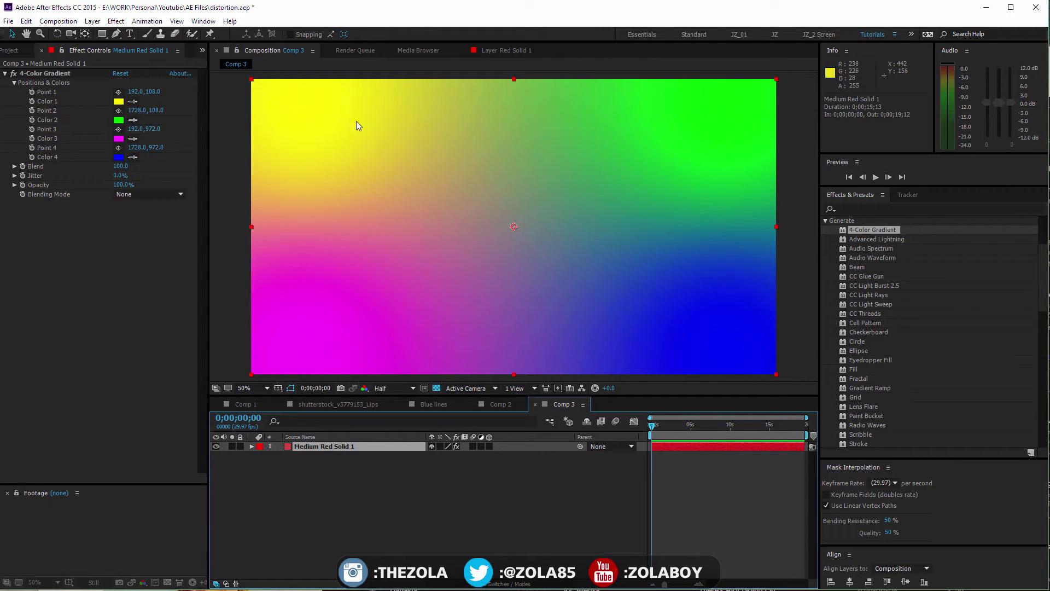
# Move the gradient's yellow Point 1 and green Point 2 up toward the top edge
pyautogui.click(52, 71)
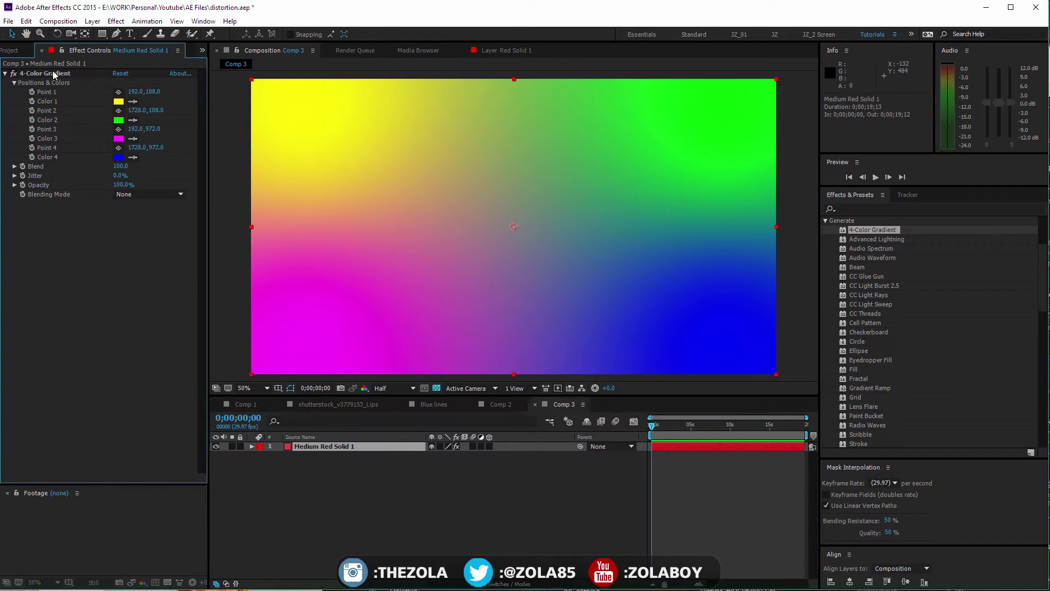
pyautogui.click(59, 75)
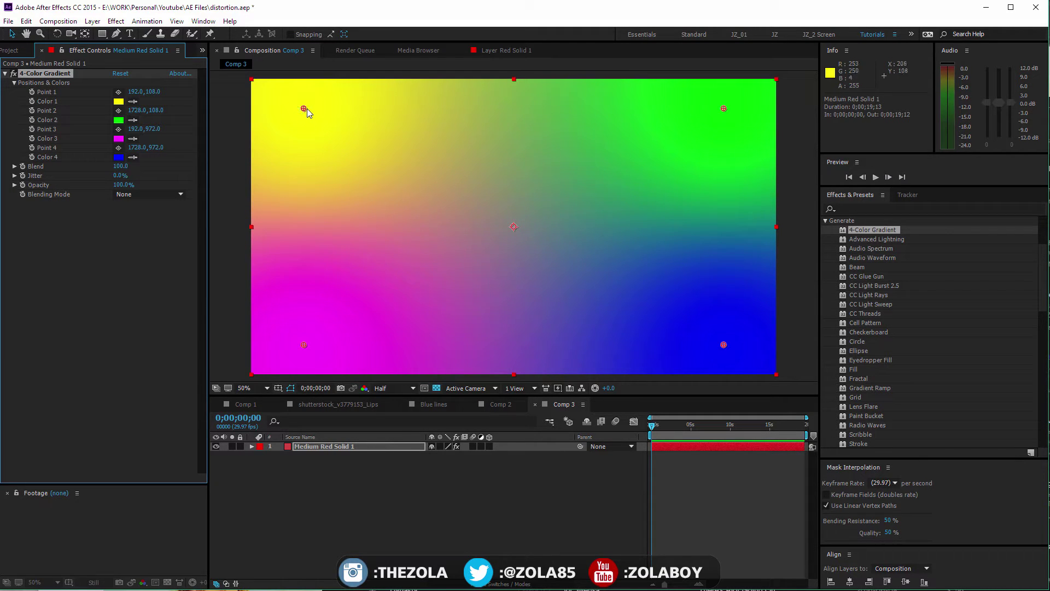
pyautogui.moveTo(306, 110); pyautogui.dragTo(478, 78)
pyautogui.moveTo(724, 108); pyautogui.dragTo(737, 118)
# Change gradient Color 4 from blue to yellow and Color 2 from green to orange
pyautogui.click(119, 157)
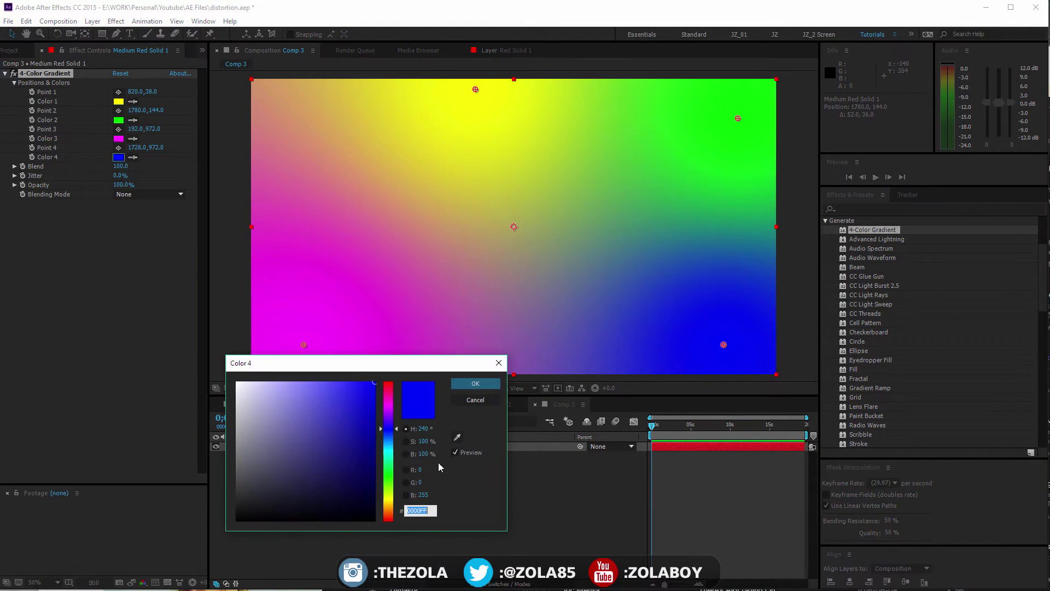
pyautogui.moveTo(392, 446); pyautogui.dragTo(397, 499)
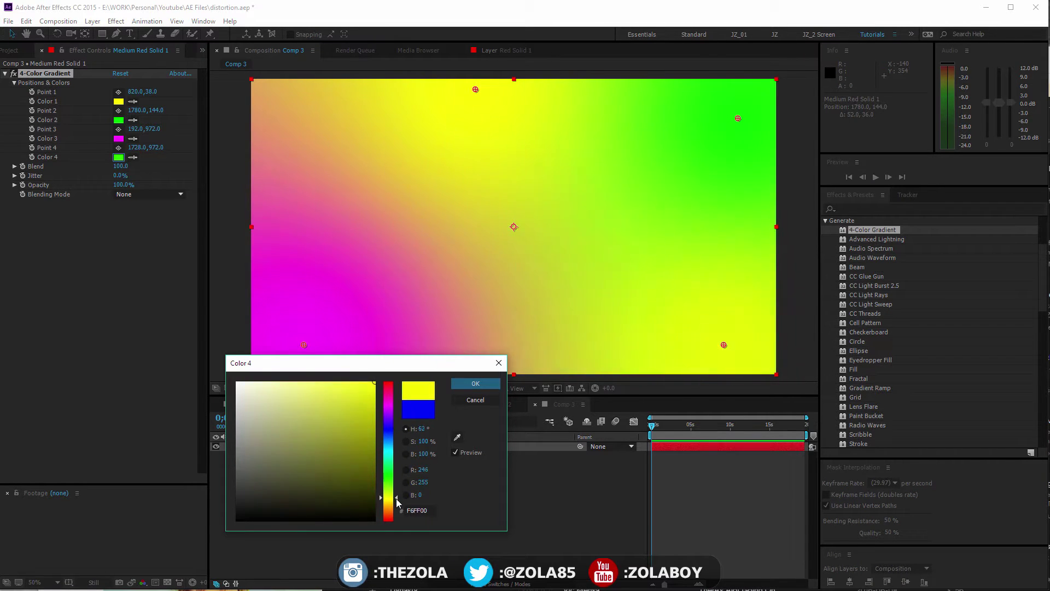
pyautogui.click(471, 384)
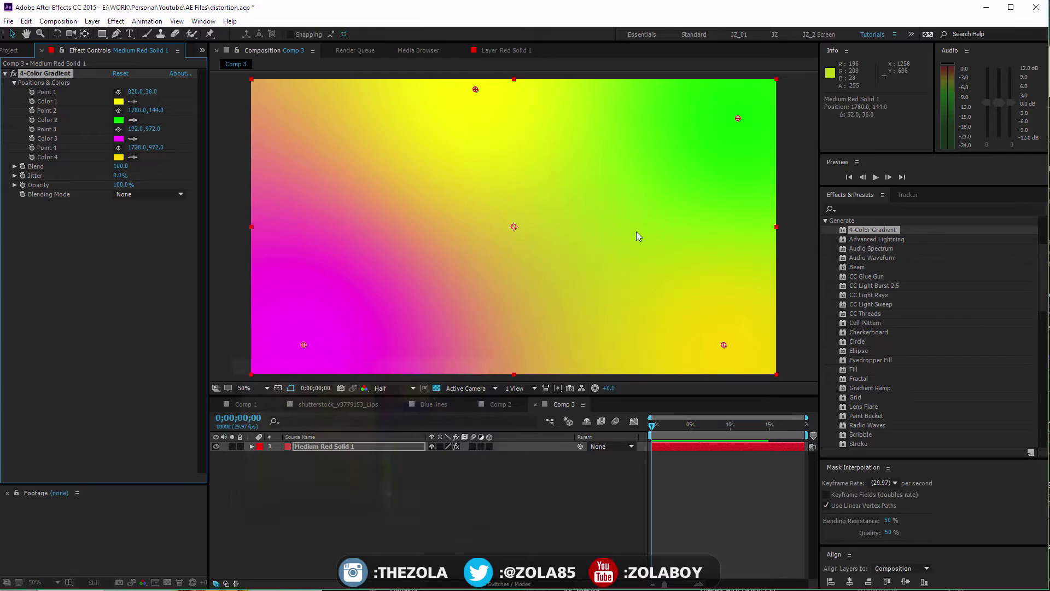
pyautogui.click(119, 139)
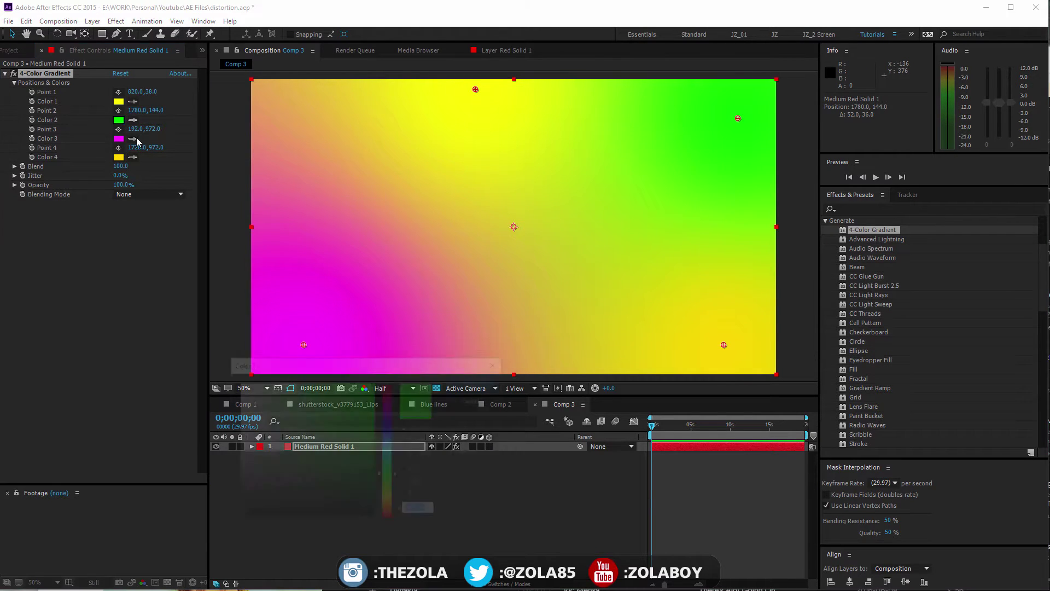
pyautogui.moveTo(389, 500); pyautogui.dragTo(389, 508)
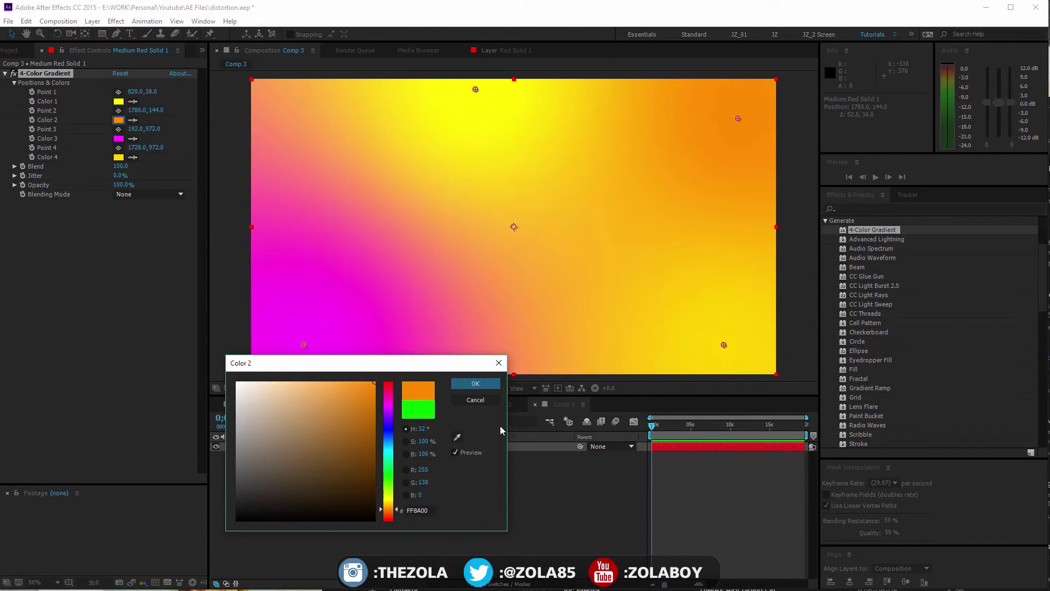
pyautogui.click(475, 384)
# Drag the gradient points so yellow sits along the top and magenta at bottom centre
pyautogui.moveTo(304, 344); pyautogui.dragTo(386, 365)
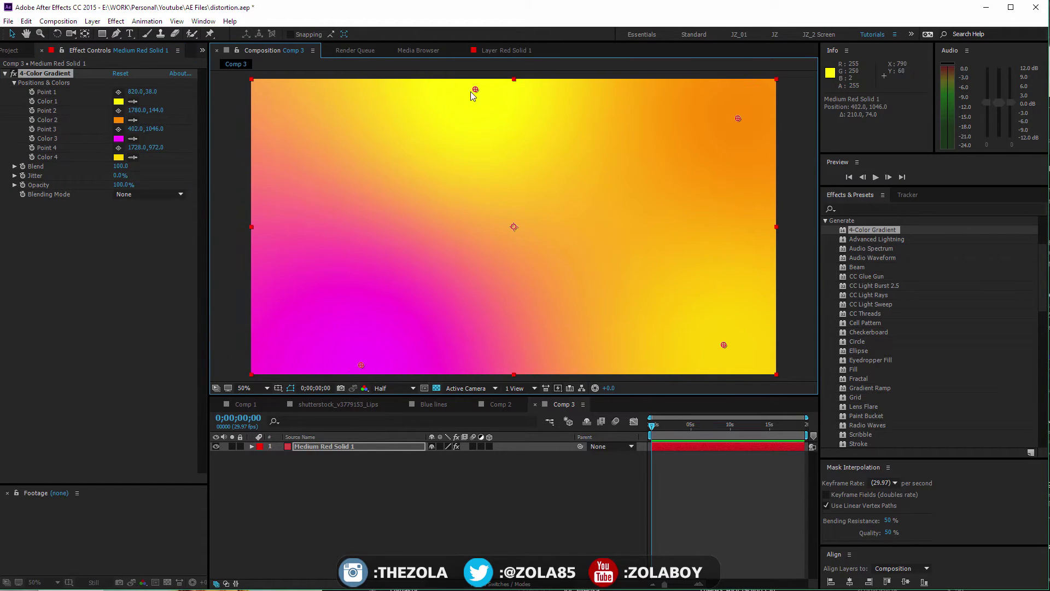
pyautogui.moveTo(470, 91); pyautogui.dragTo(389, 101)
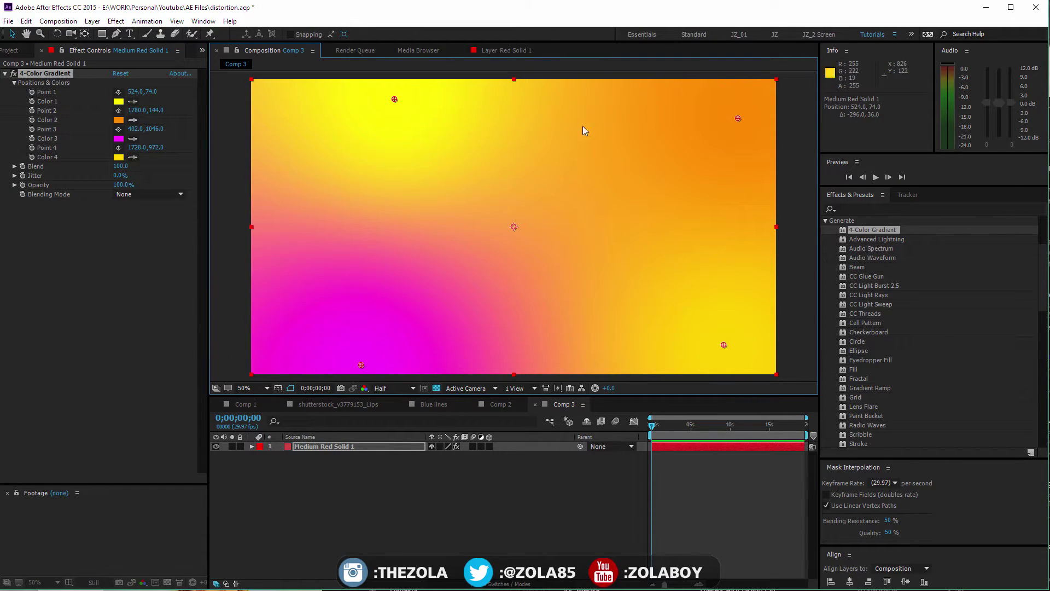
pyautogui.moveTo(738, 119); pyautogui.dragTo(536, 233)
pyautogui.moveTo(725, 345); pyautogui.dragTo(714, 125)
pyautogui.moveTo(537, 233); pyautogui.dragTo(679, 396)
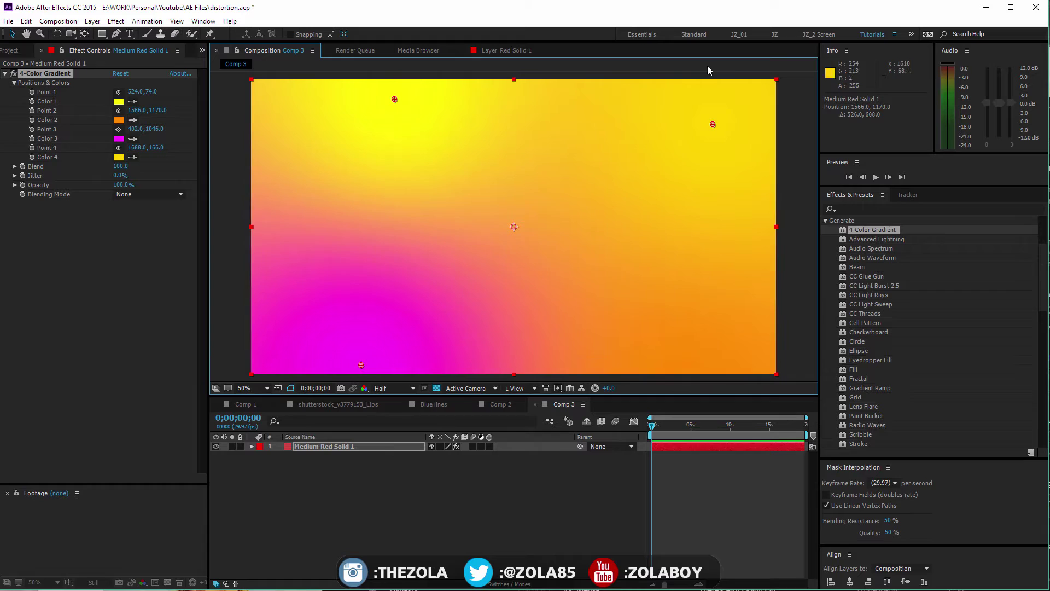
pyautogui.moveTo(713, 126); pyautogui.dragTo(644, 92)
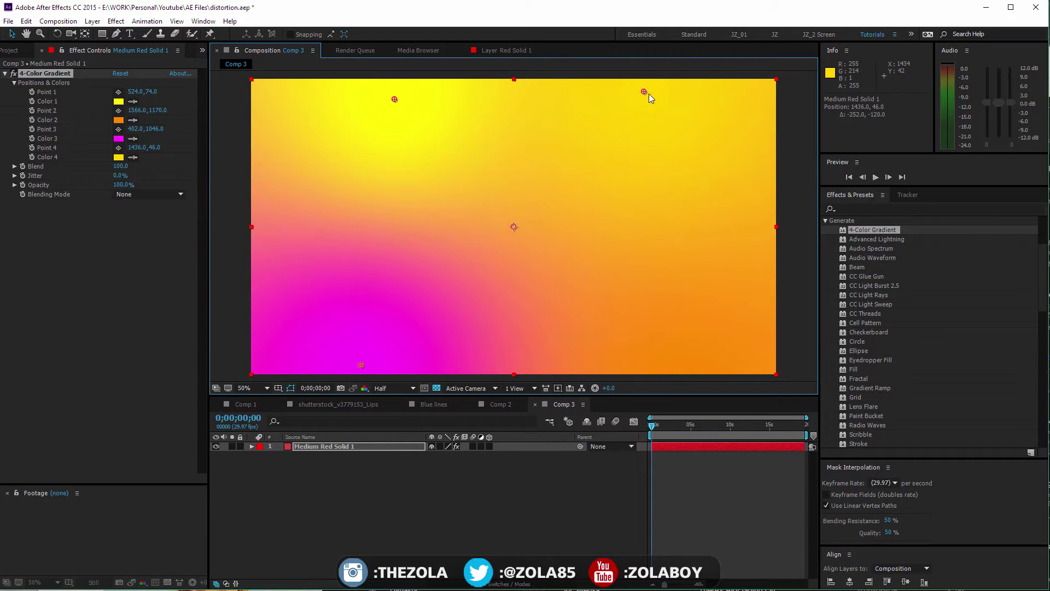
pyautogui.moveTo(394, 100); pyautogui.dragTo(366, 75)
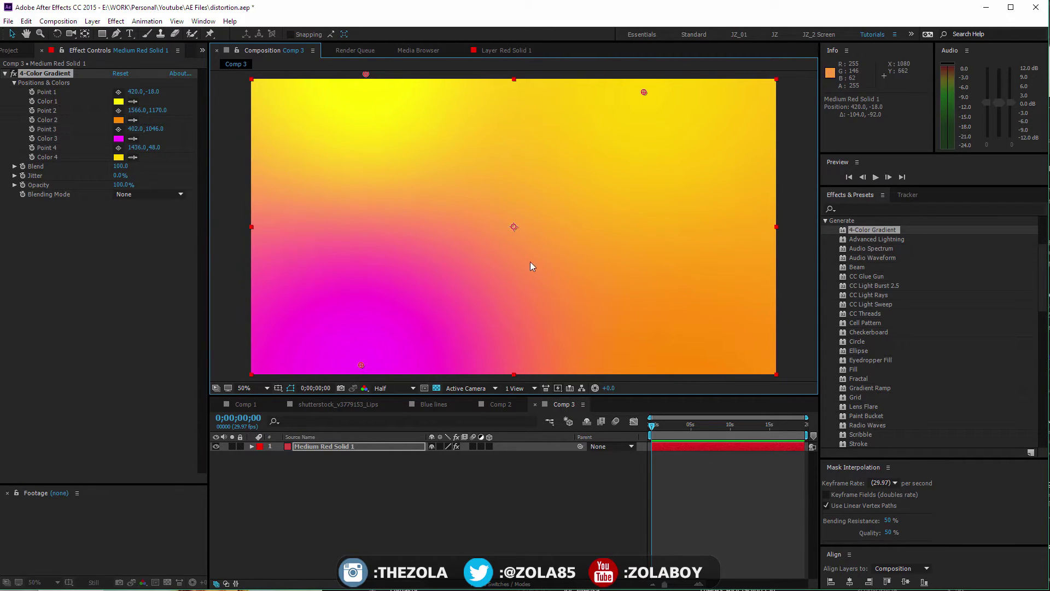
pyautogui.moveTo(361, 366); pyautogui.dragTo(281, 376)
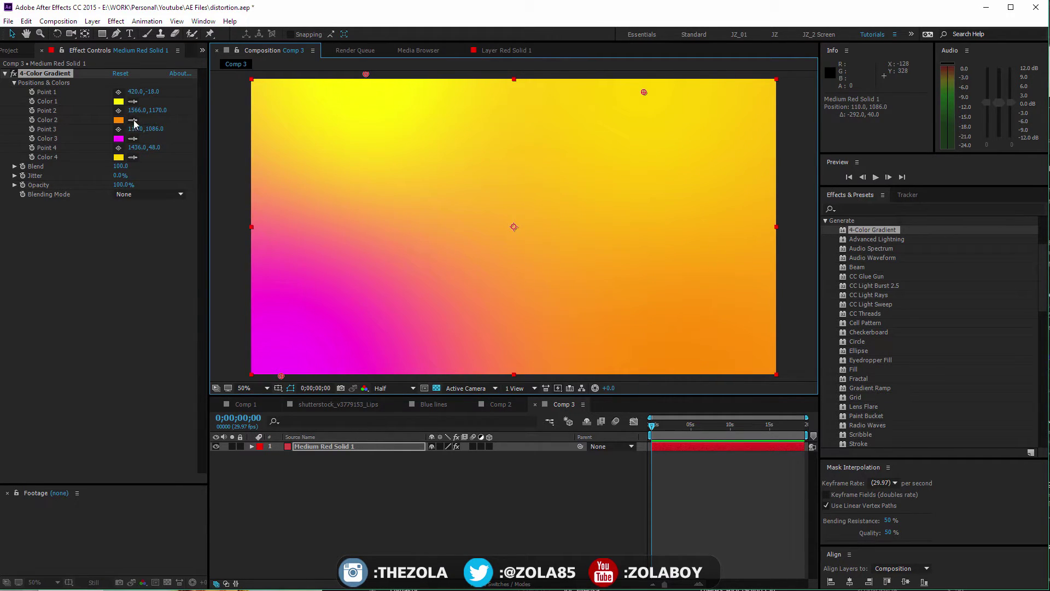
# Sample magenta into Color 2 with the eyedropper and move Point 2 to 1938, 1154
pyautogui.click(133, 120)
pyautogui.click(119, 138)
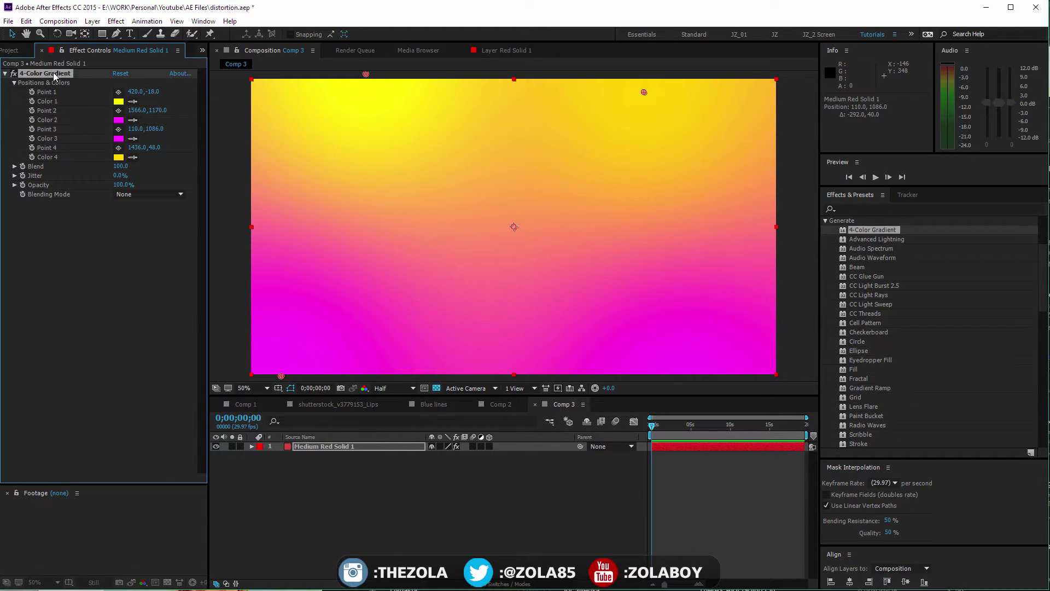
pyautogui.press(',')
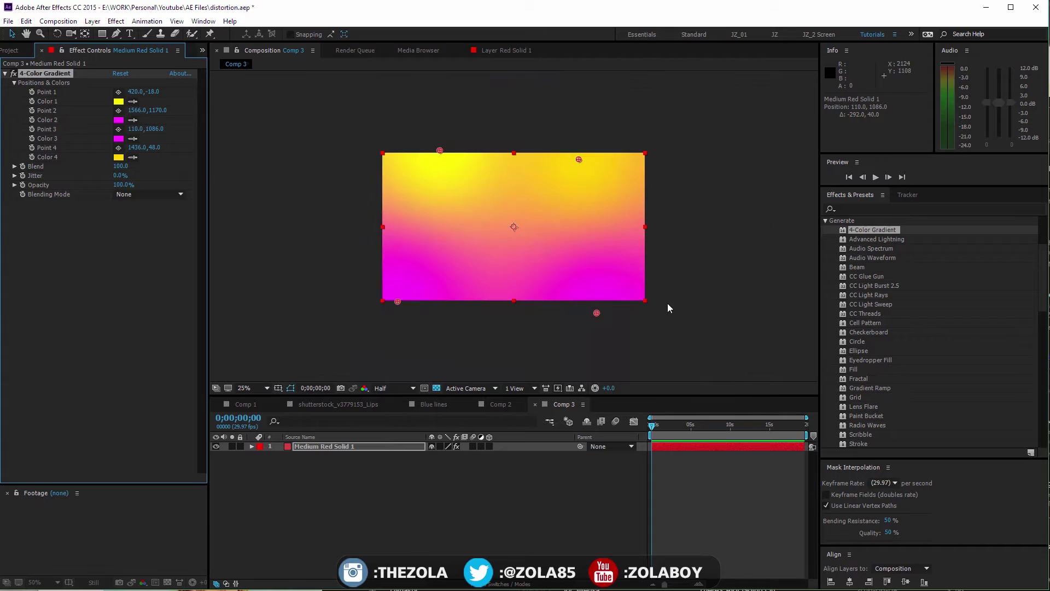
pyautogui.moveTo(595, 315); pyautogui.dragTo(658, 308)
pyautogui.press('.')
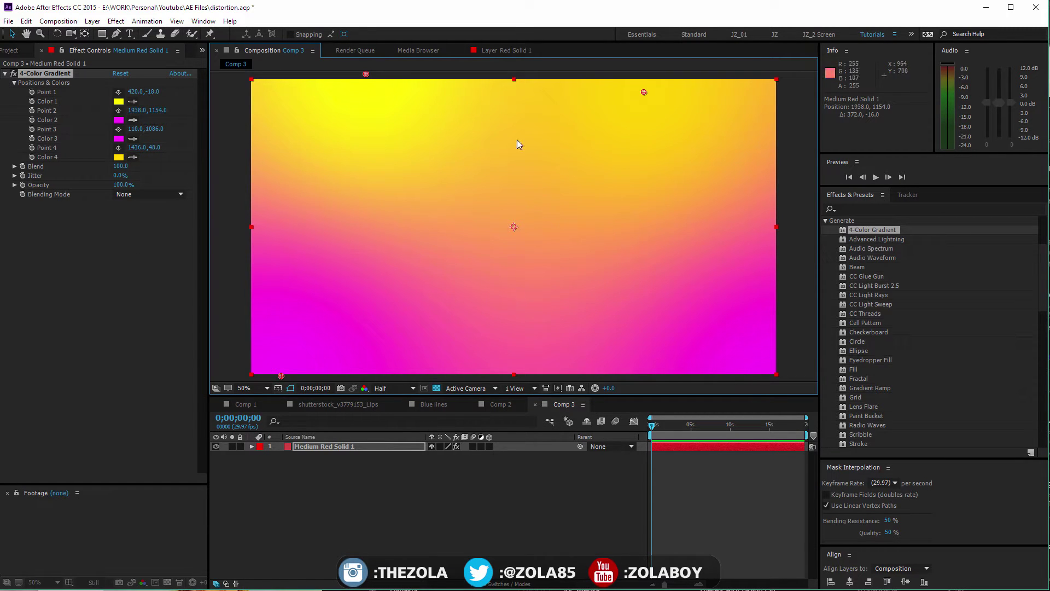
# Switch the project colour depth from 16 bpc to 8 bpc in the Project panel
pyautogui.click(12, 50)
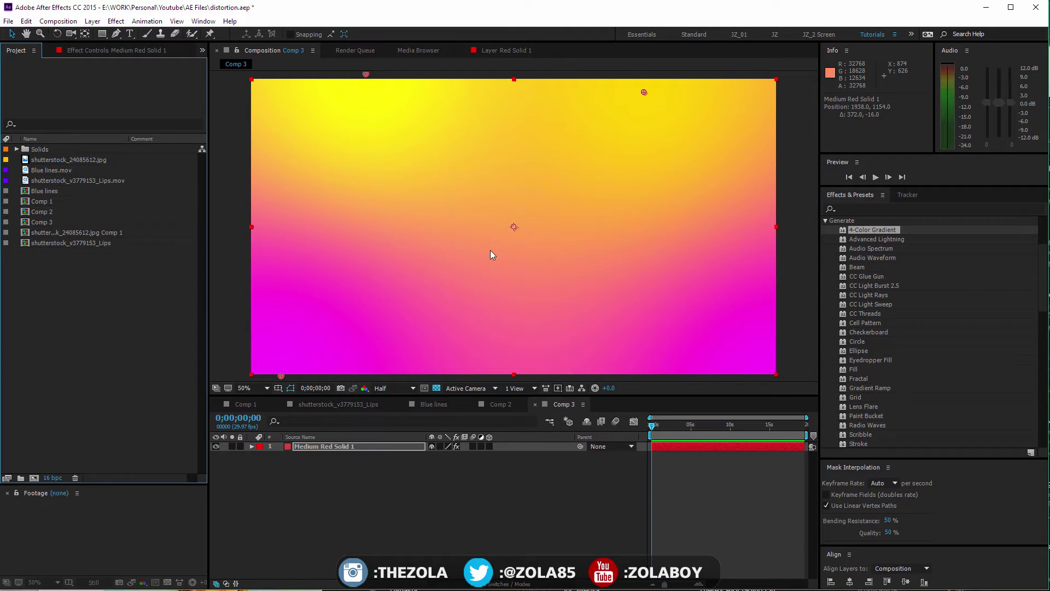
pyautogui.click(551, 502)
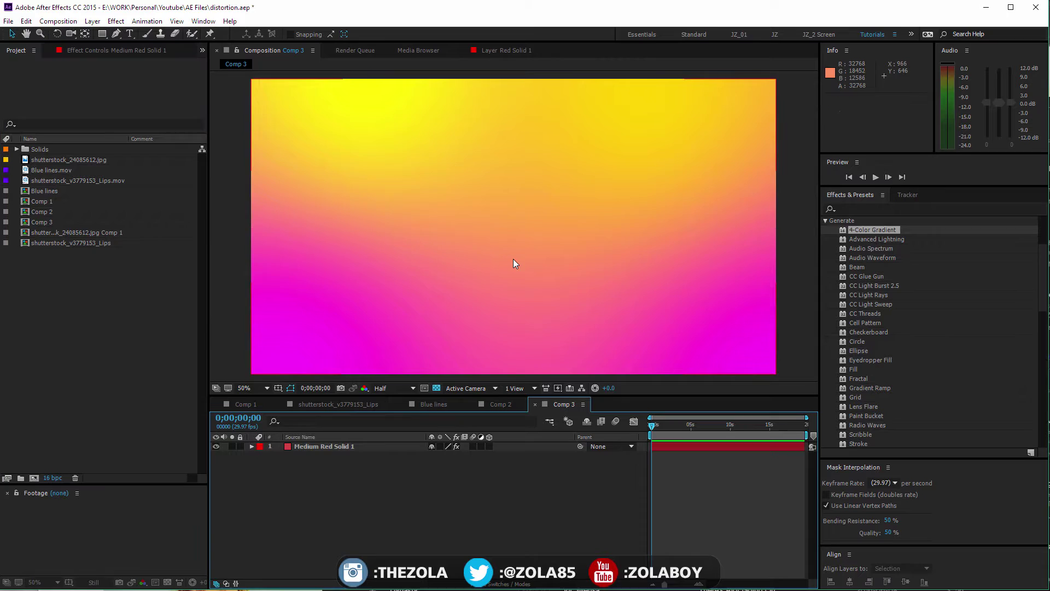
pyautogui.press('/')
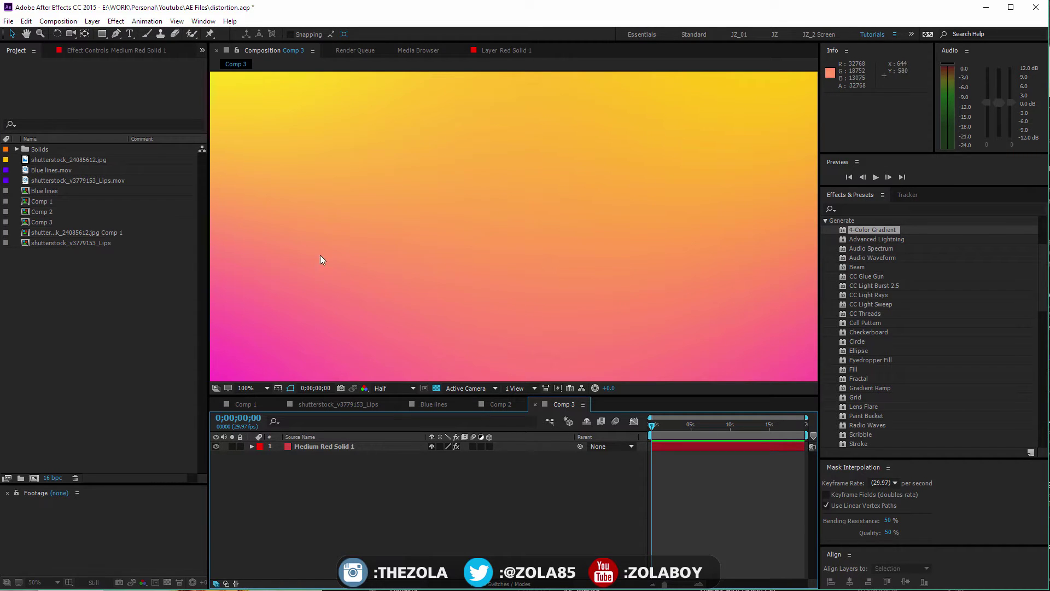
pyautogui.keyDown('alt'); pyautogui.click(52, 478); pyautogui.keyUp('alt')
pyautogui.keyDown('alt'); pyautogui.click(52, 478); pyautogui.keyUp('alt')
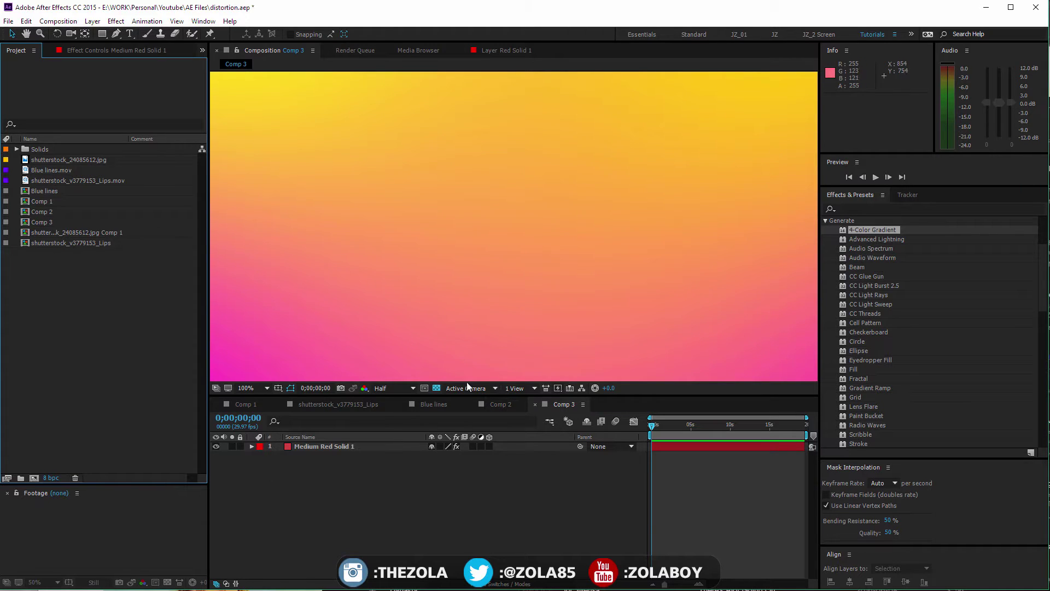
pyautogui.scroll(-2, 480, 281)
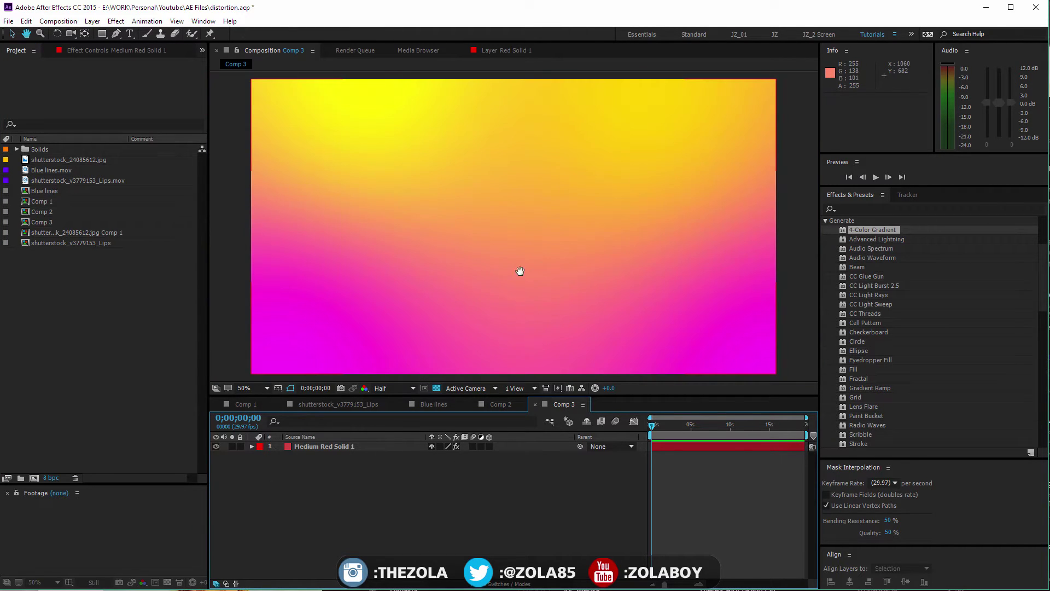
pyautogui.moveTo(518, 270); pyautogui.dragTo(535, 271)
pyautogui.click(116, 50)
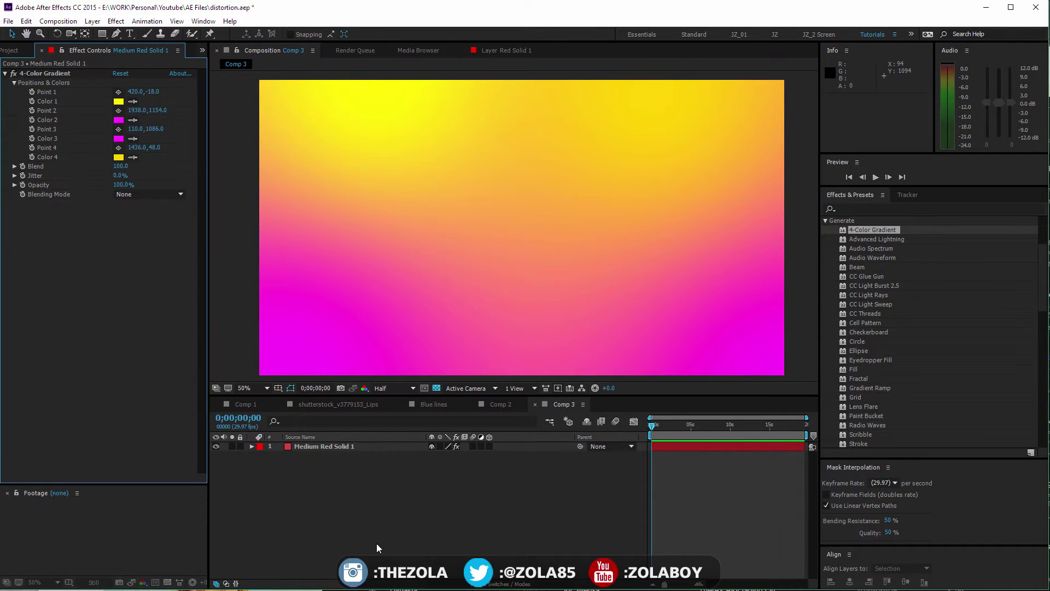
pyautogui.moveTo(121, 168); pyautogui.dragTo(102, 173)
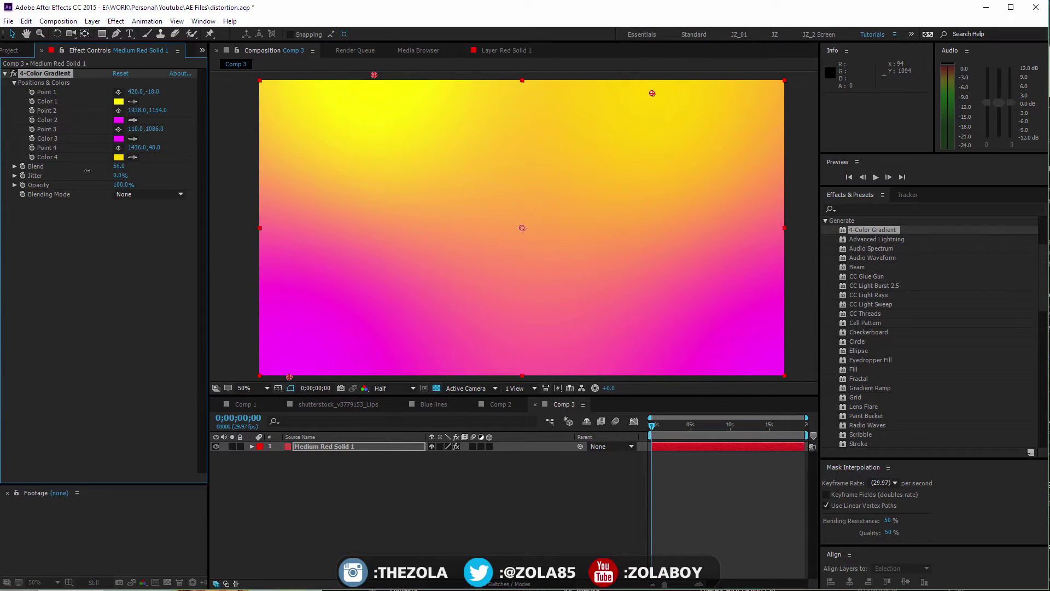
pyautogui.hotkey('ctrl', 'z')
pyautogui.click(149, 192)
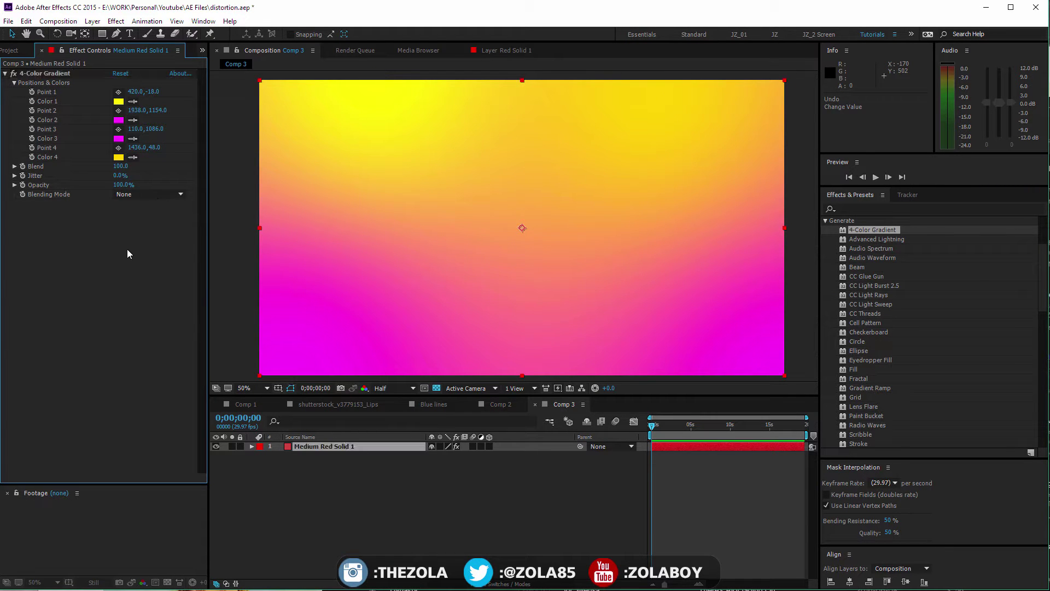
pyautogui.click(140, 195)
pyautogui.click(61, 204)
# Copy the lips footage layer from the lips comp and paste it into Comp 3
pyautogui.click(328, 405)
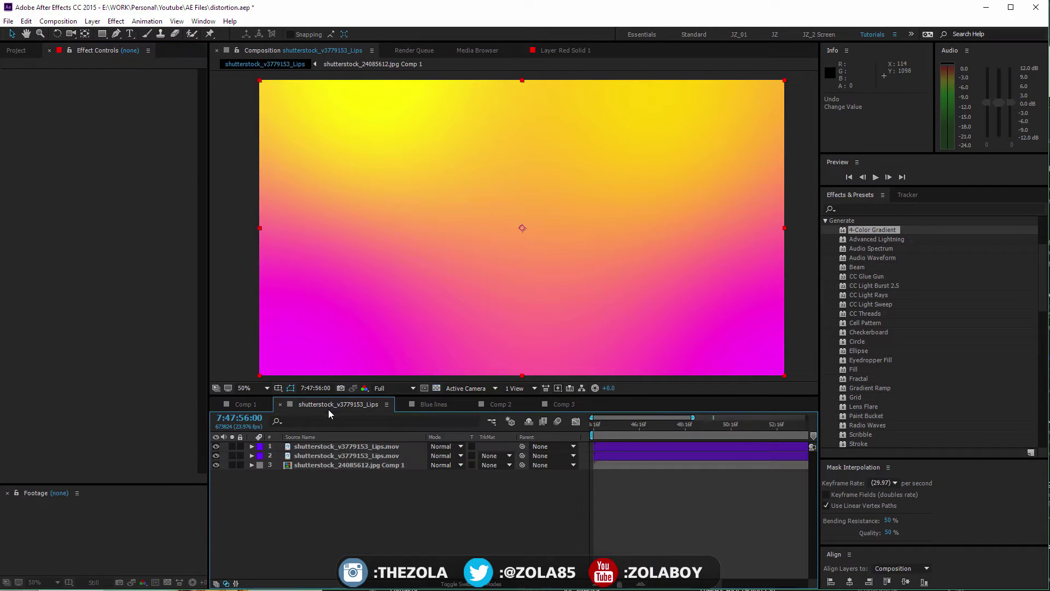
pyautogui.click(333, 465)
pyautogui.click(333, 456)
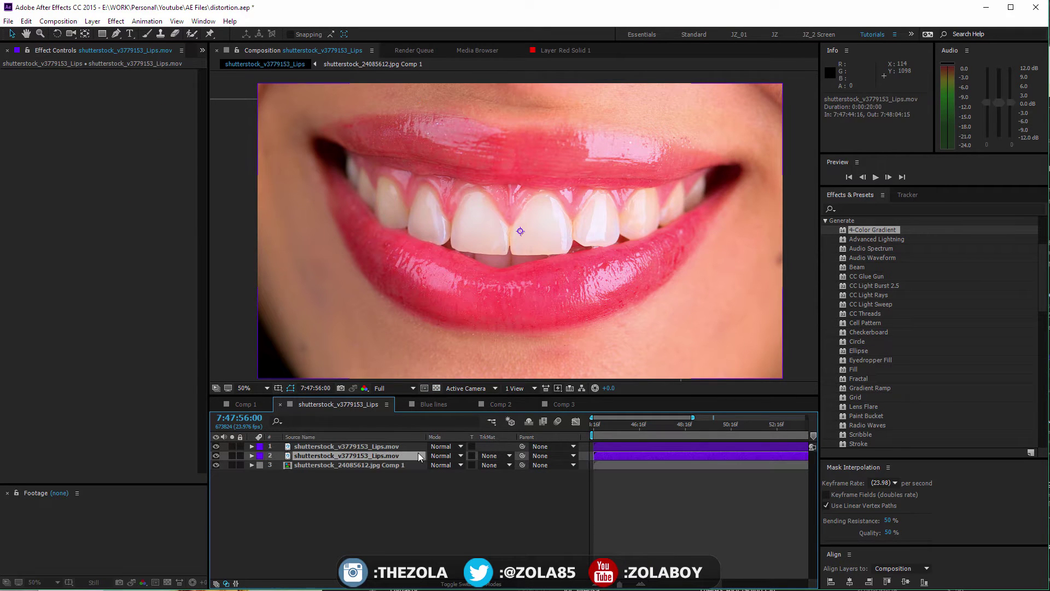
pyautogui.hotkey('ctrl', 'c')
pyautogui.click(564, 404)
pyautogui.hotkey('ctrl', 'v')
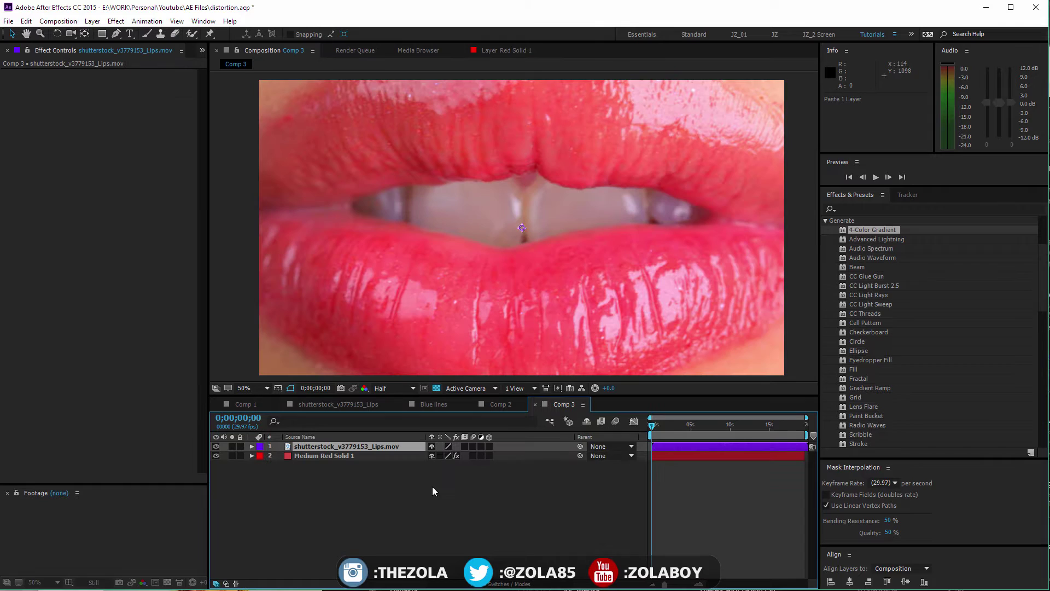
# Copy the solid's 4-Color Gradient onto the lips layer, hide the solid, and adjust gradient opacity
pyautogui.click(331, 456)
pyautogui.click(46, 74)
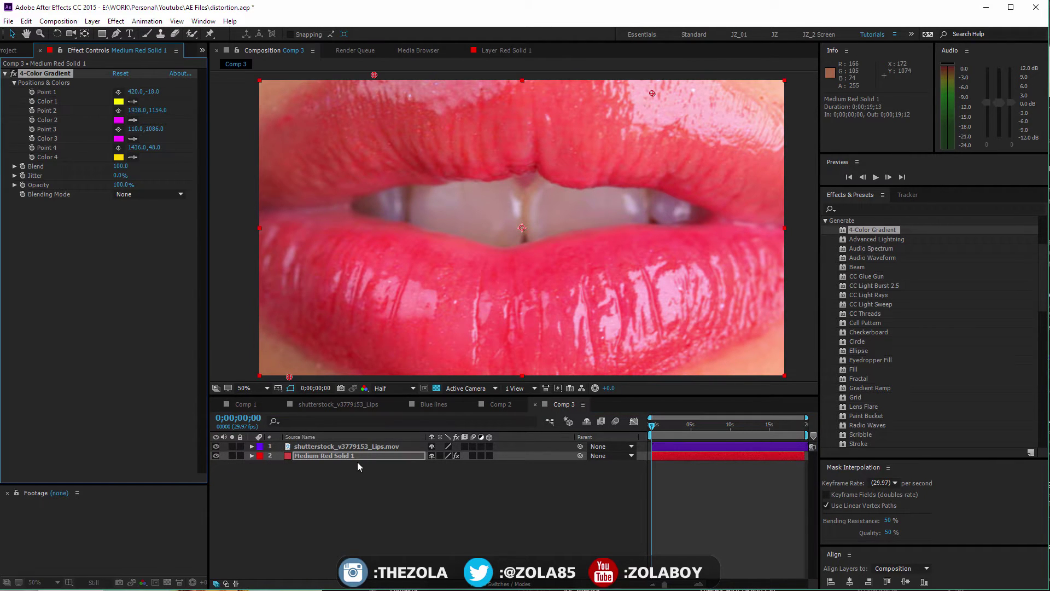
pyautogui.hotkey('ctrl', 'c')
pyautogui.click(328, 446)
pyautogui.hotkey('ctrl', 'v')
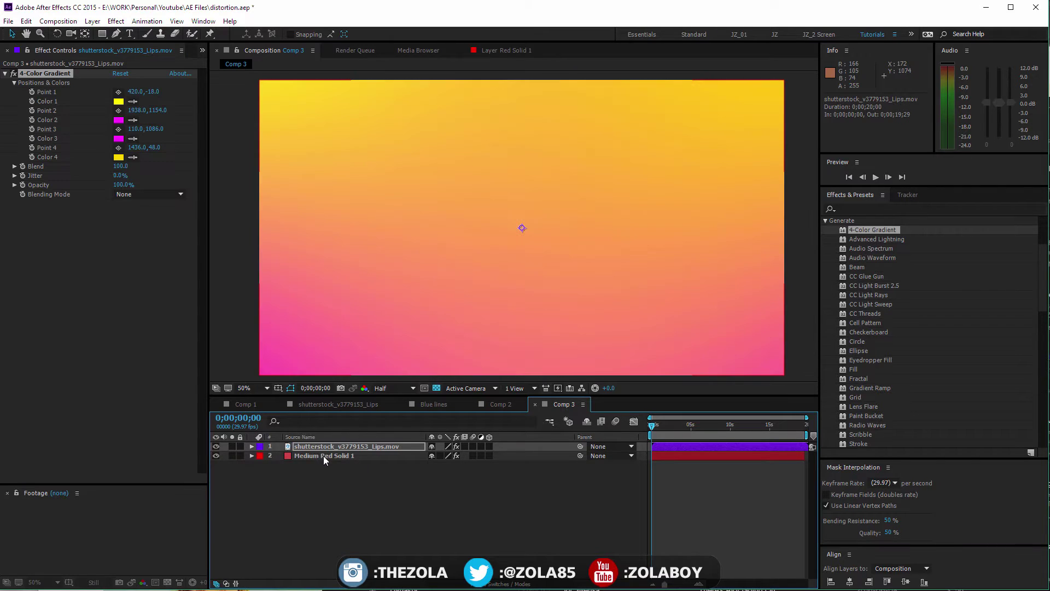
pyautogui.click(216, 456)
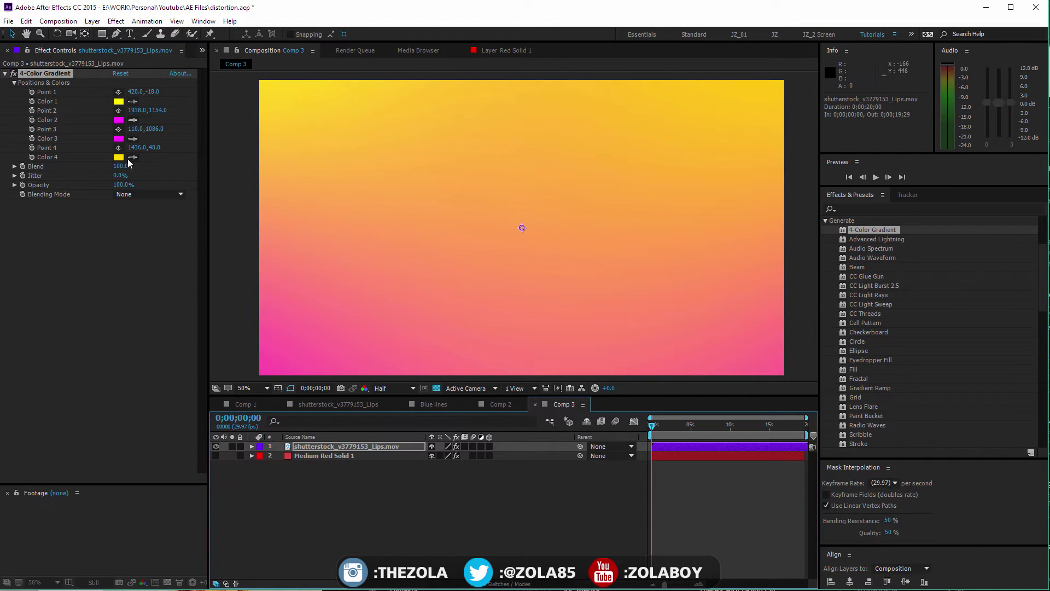
pyautogui.moveTo(120, 165); pyautogui.dragTo(108, 168)
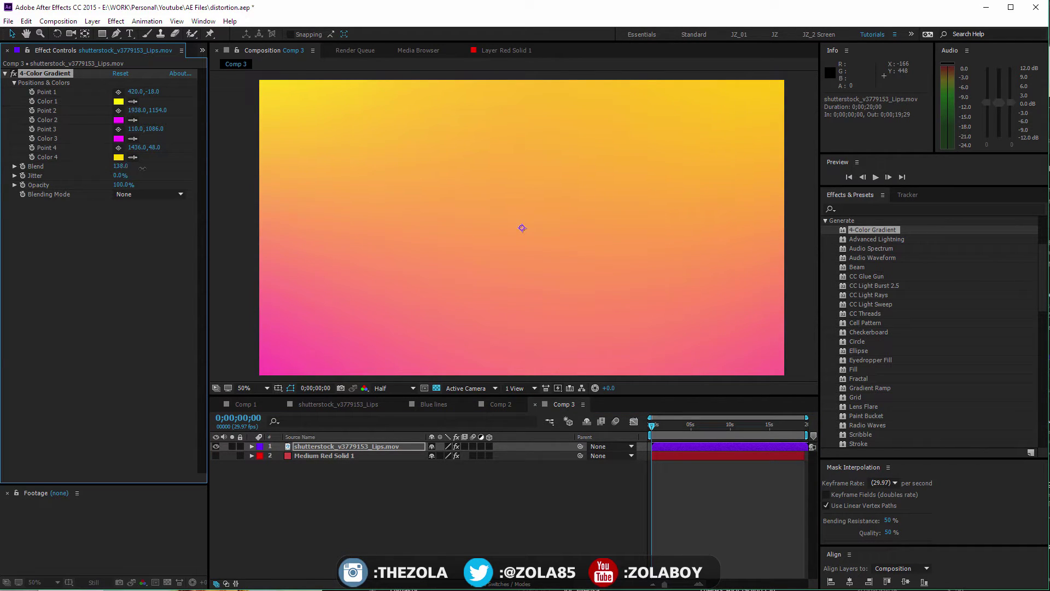
pyautogui.hotkey('ctrl', 'z')
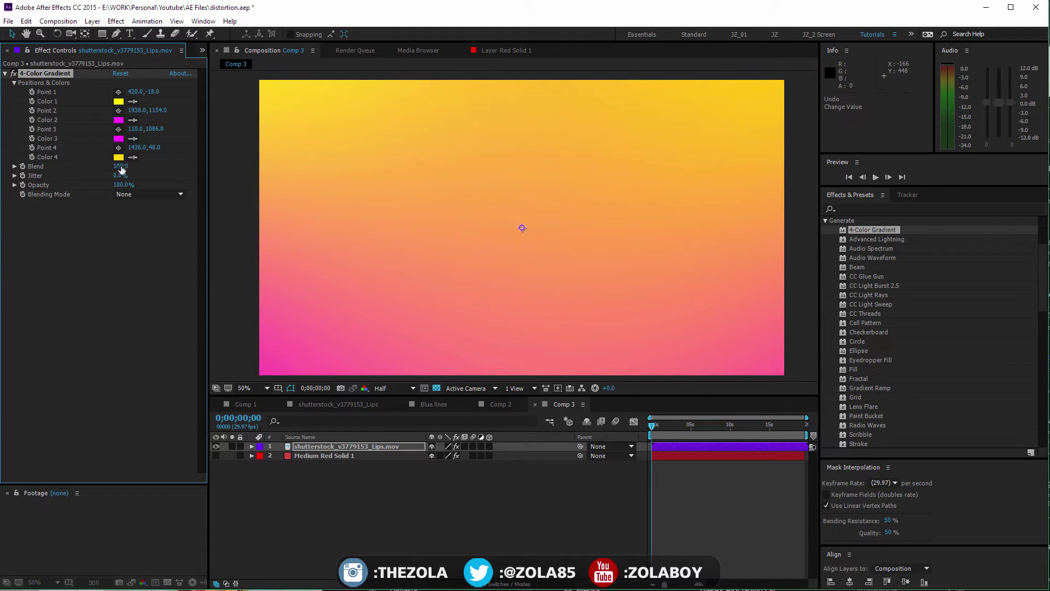
pyautogui.moveTo(121, 185)
pyautogui.mouseDown()
pyautogui.moveTo(101, 188)
pyautogui.moveTo(131, 185)
pyautogui.mouseUp()
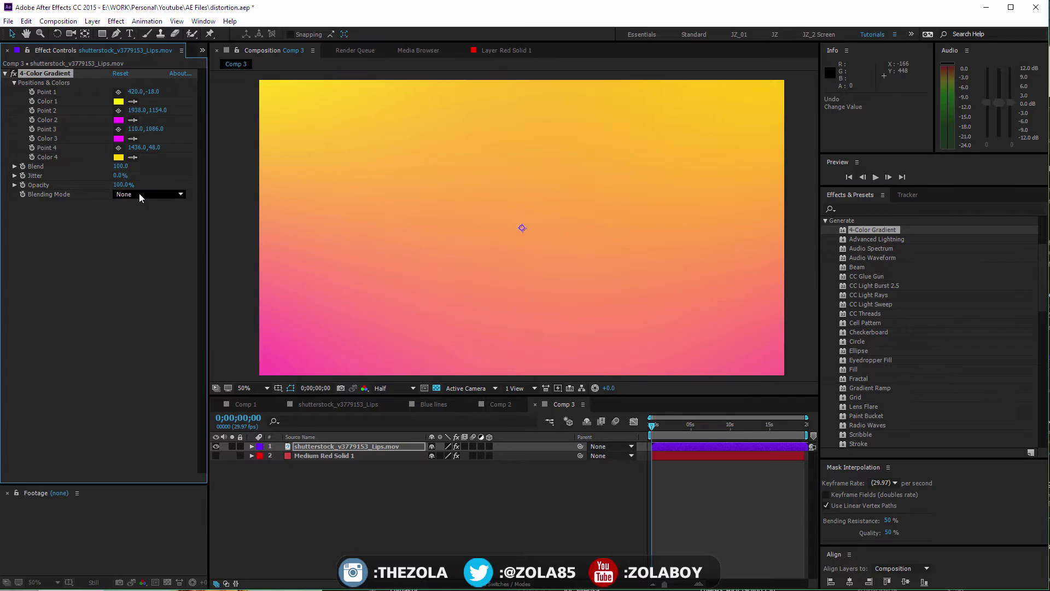
# Set the lips gradient's blending mode to Overlay and scale the lips footage to fit
pyautogui.click(141, 194)
pyautogui.click(163, 274)
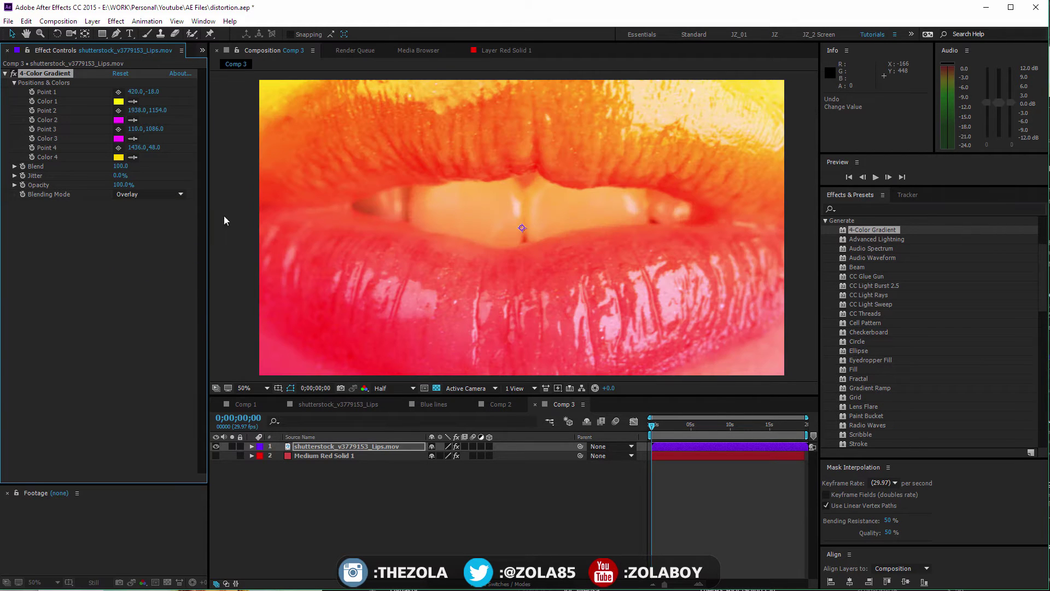
pyautogui.press(',')
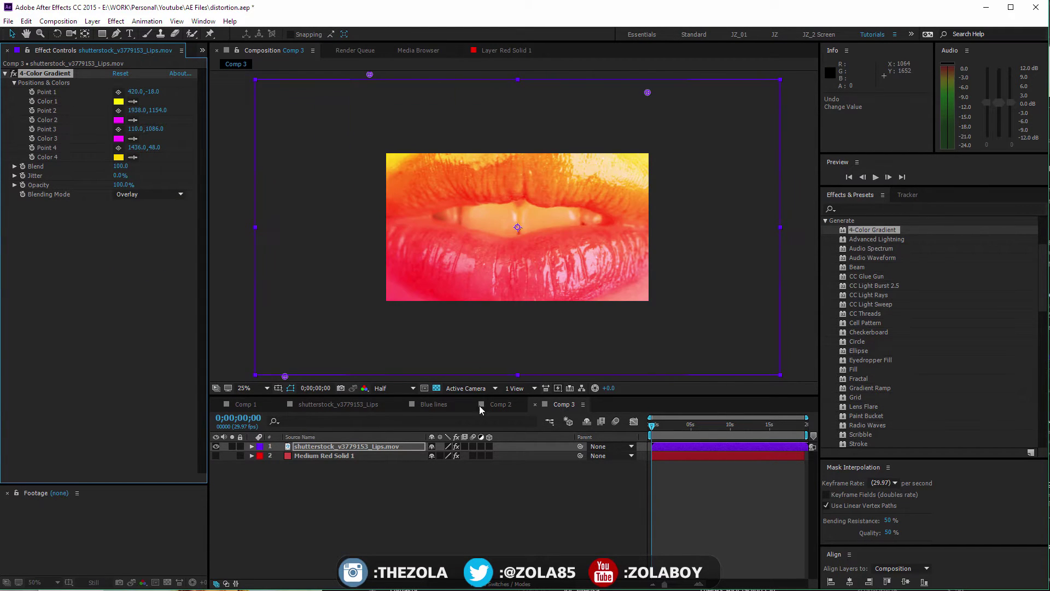
pyautogui.moveTo(255, 375); pyautogui.dragTo(366, 318)
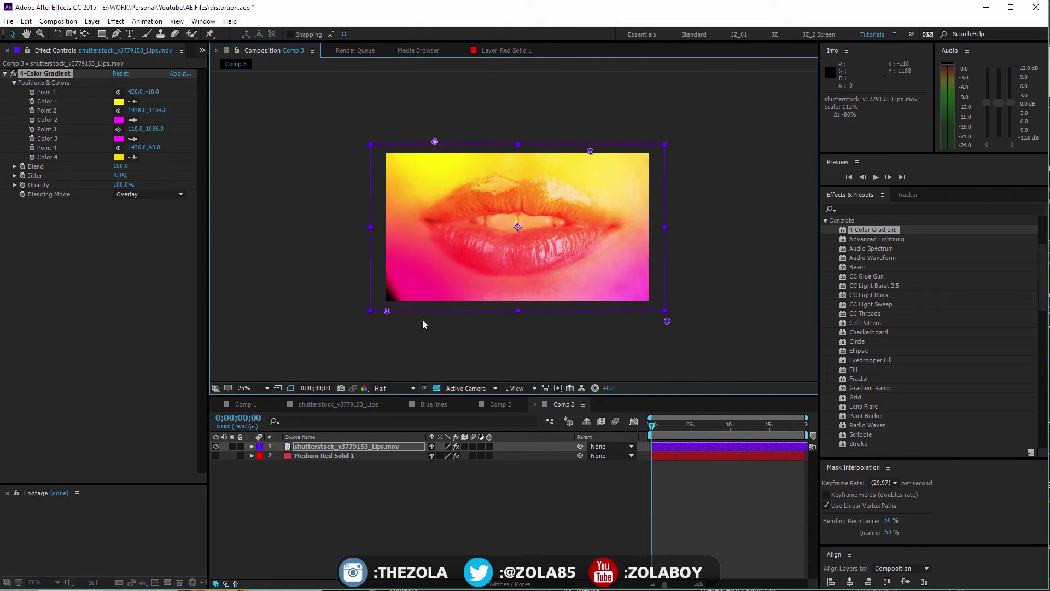
# Try Hard Light, Color Burn and Lighten, settle on Darken, and nudge Point 4
pyautogui.click(160, 195)
pyautogui.click(156, 294)
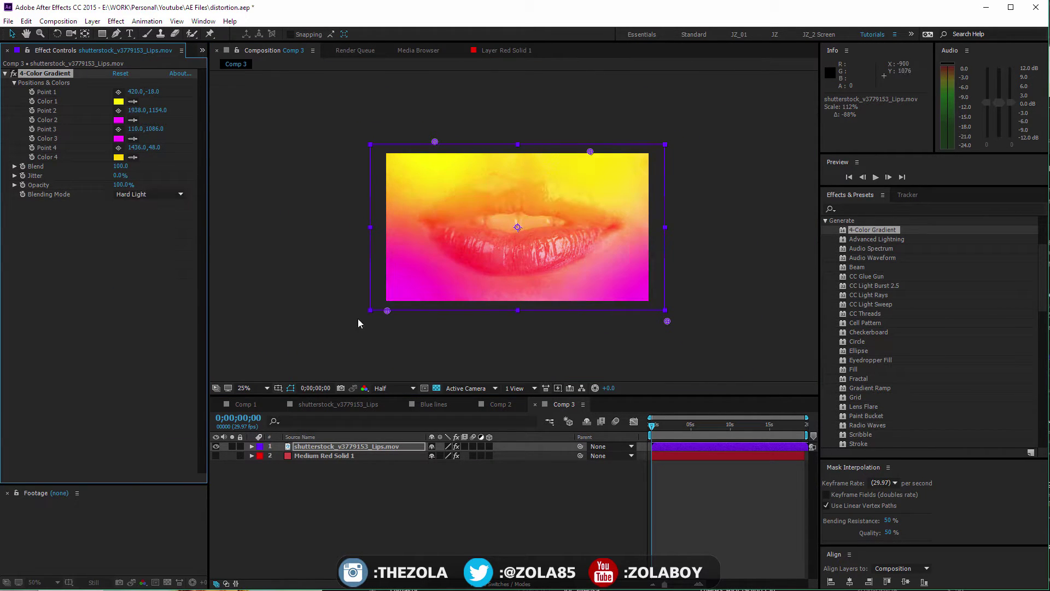
pyautogui.click(134, 194)
pyautogui.click(148, 322)
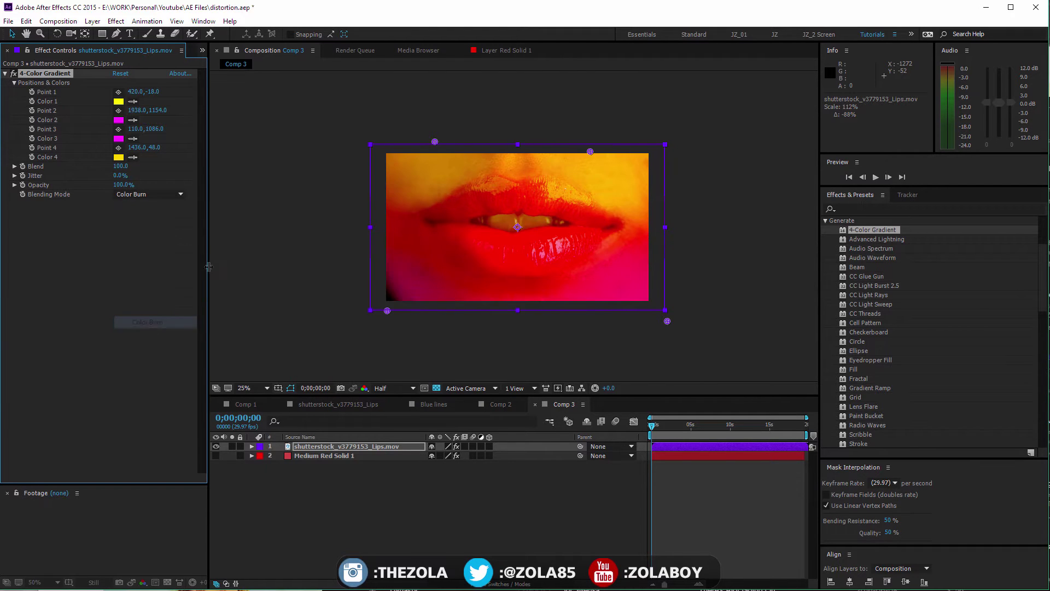
pyautogui.click(150, 194)
pyautogui.click(143, 350)
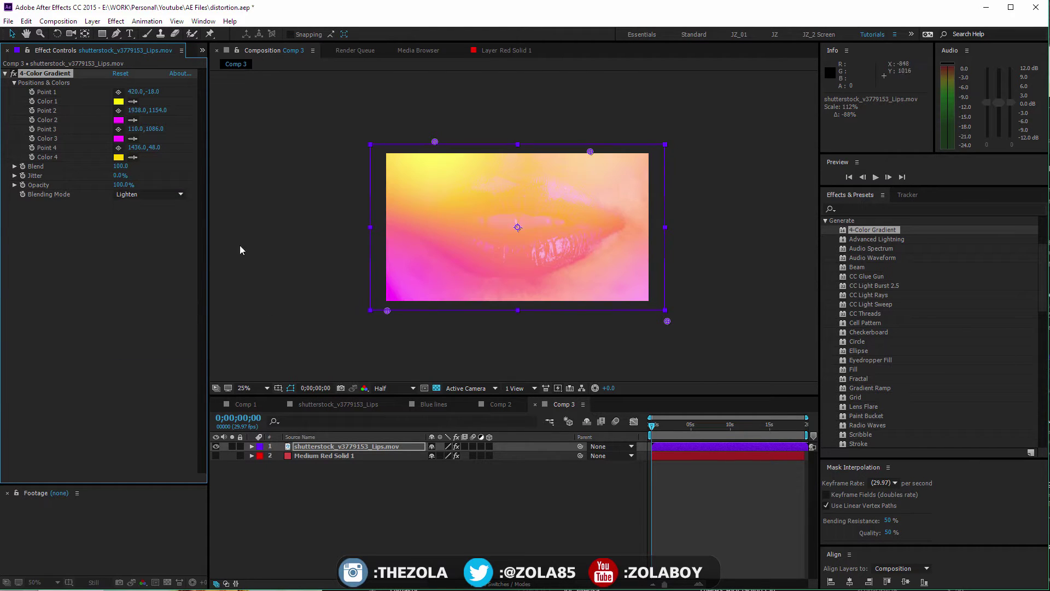
pyautogui.click(149, 195)
pyautogui.click(160, 340)
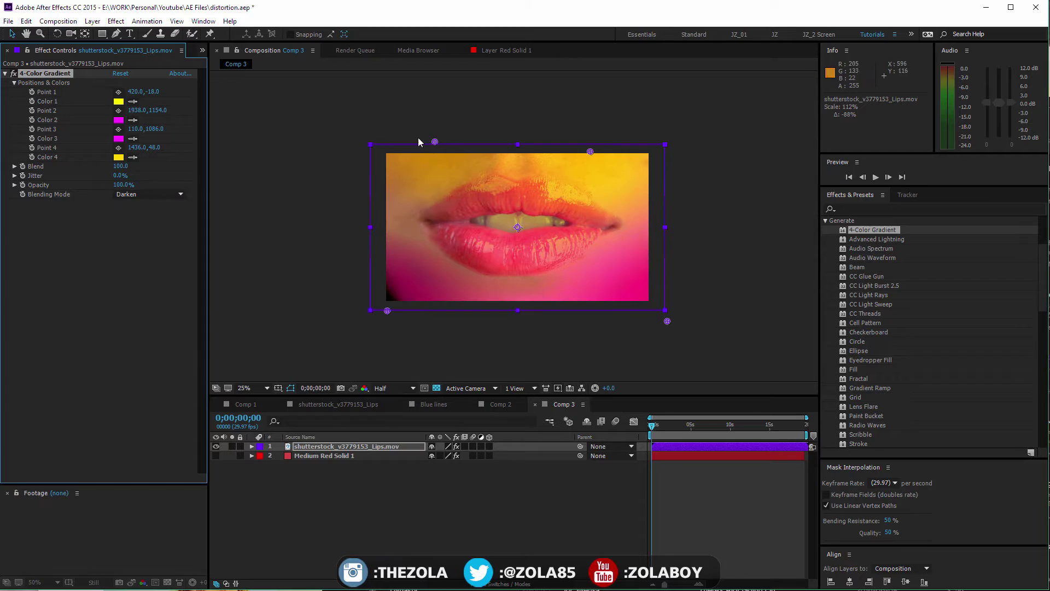
pyautogui.moveTo(590, 149); pyautogui.dragTo(539, 161)
# Move the lips below the visible gradient solid and delete the lips layer's gradient
pyautogui.click(306, 462)
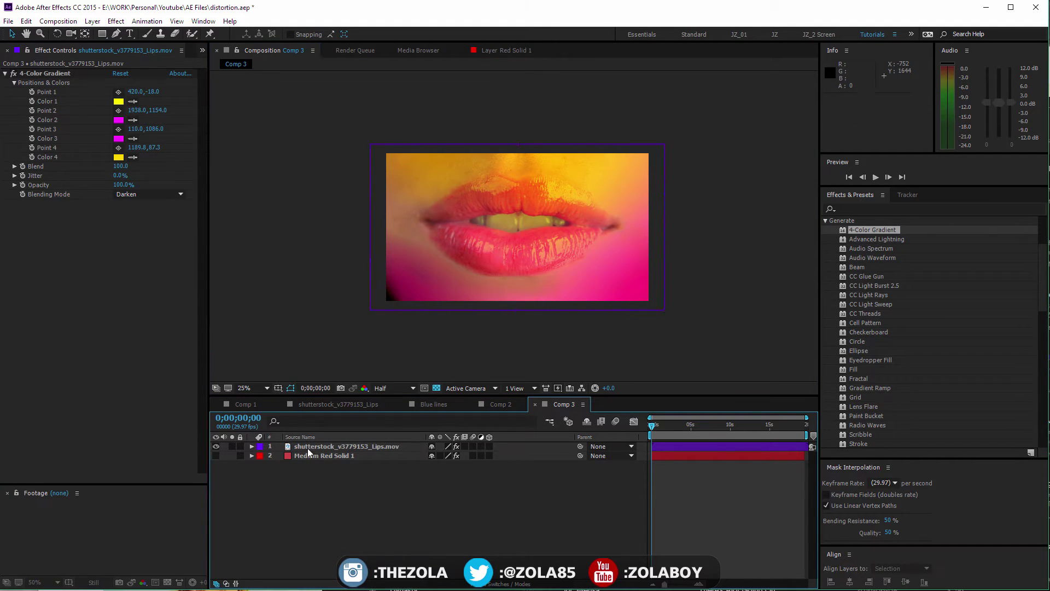
pyautogui.moveTo(296, 445); pyautogui.dragTo(313, 463)
pyautogui.click(313, 449)
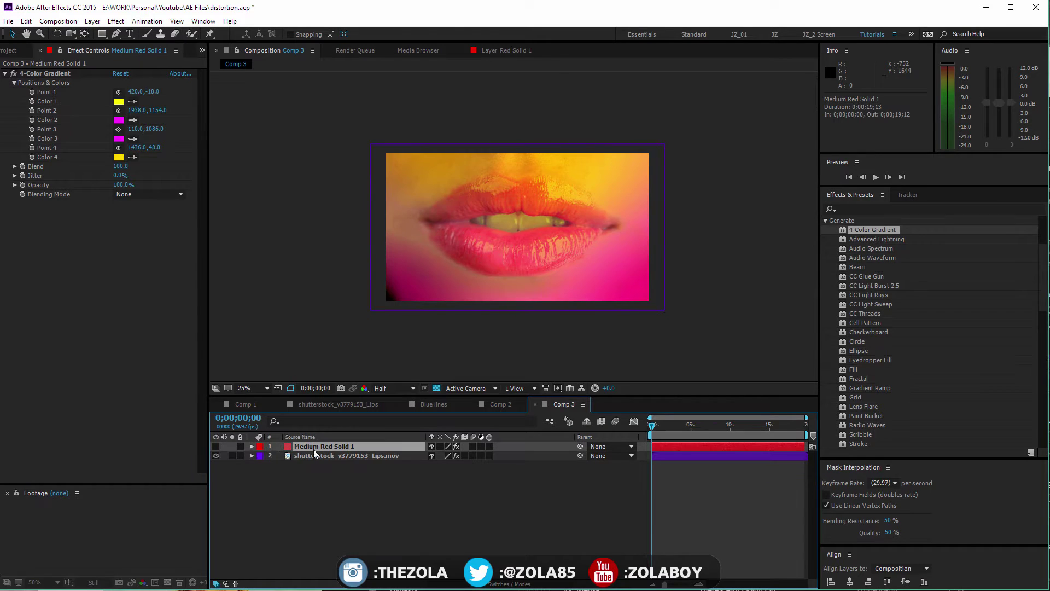
pyautogui.click(216, 446)
pyautogui.click(317, 456)
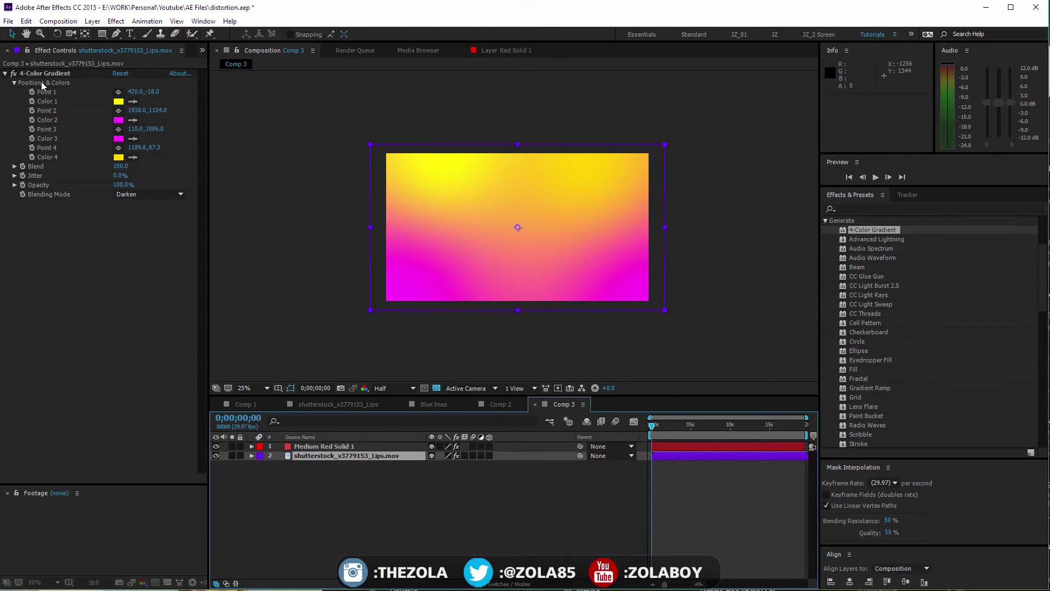
pyautogui.click(46, 73)
pyautogui.press('Delete')
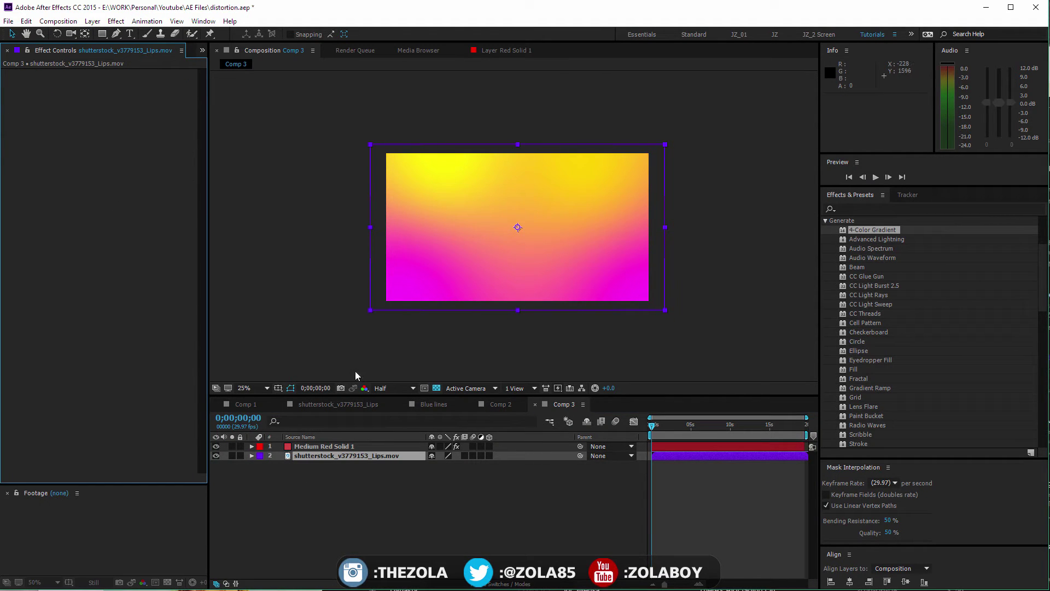
# Set Medium Red Solid 1 to 73% opacity with Add blending mode
pyautogui.click(338, 445)
pyautogui.press('t')
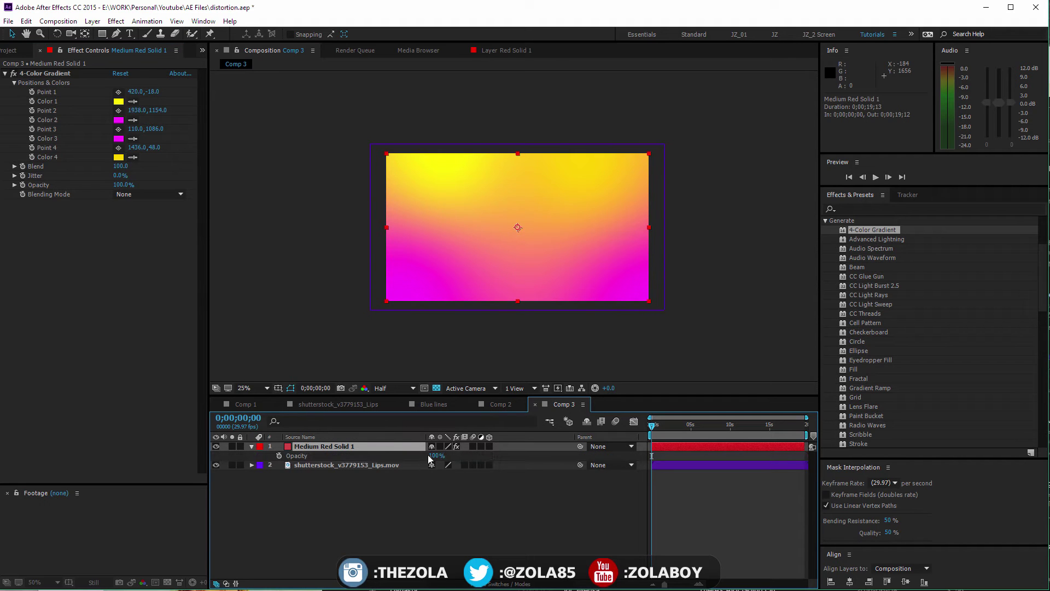
pyautogui.moveTo(430, 456); pyautogui.dragTo(444, 463)
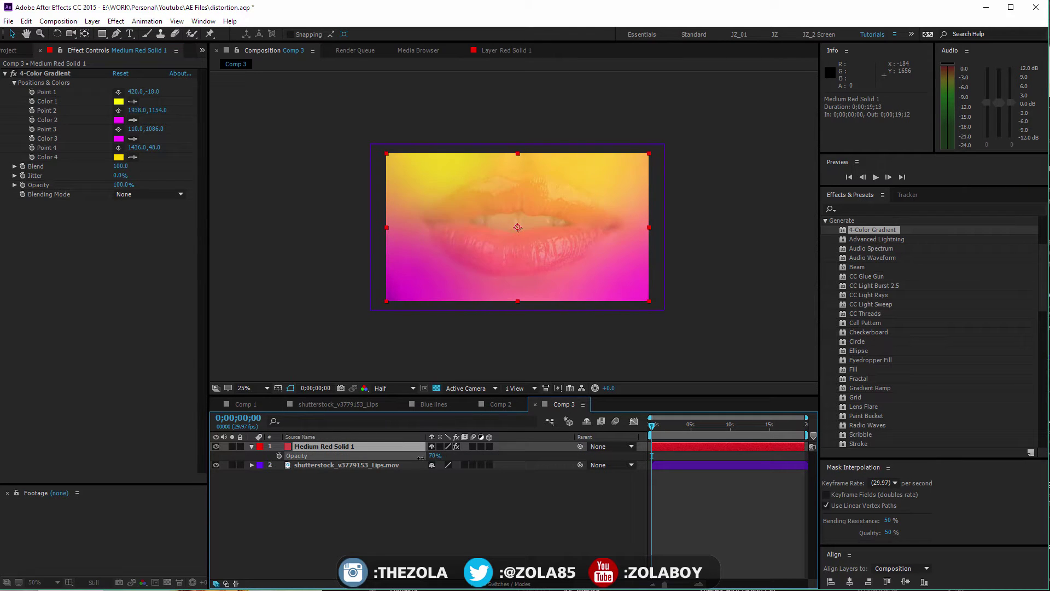
pyautogui.click(494, 587)
pyautogui.click(454, 448)
pyautogui.click(501, 509)
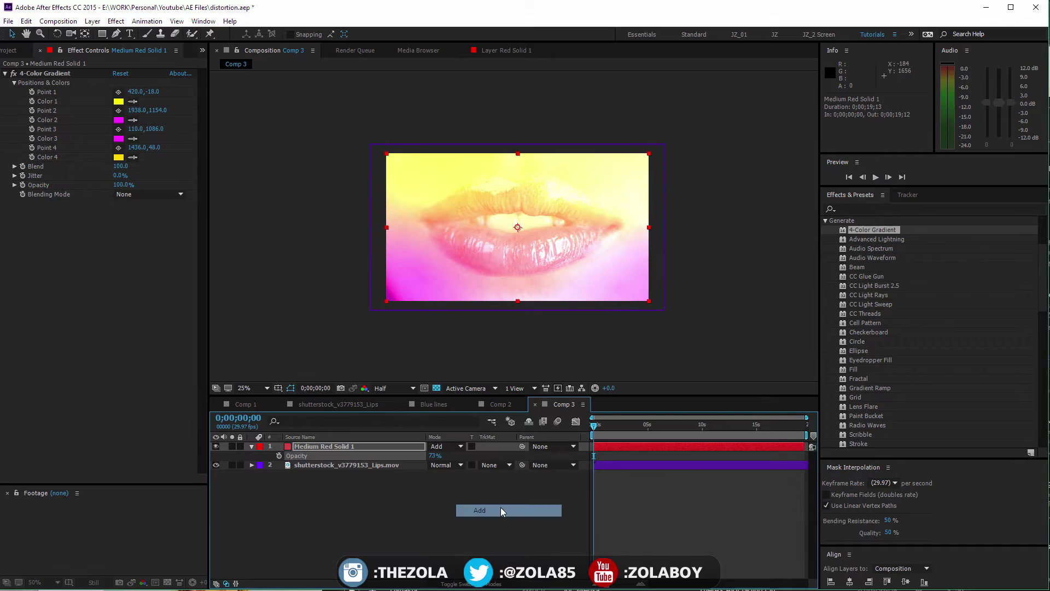
# Duplicate the solid, set the top copy to Color Dodge and the second to 17% opacity
pyautogui.click(362, 445)
pyautogui.hotkey('ctrl', 'd')
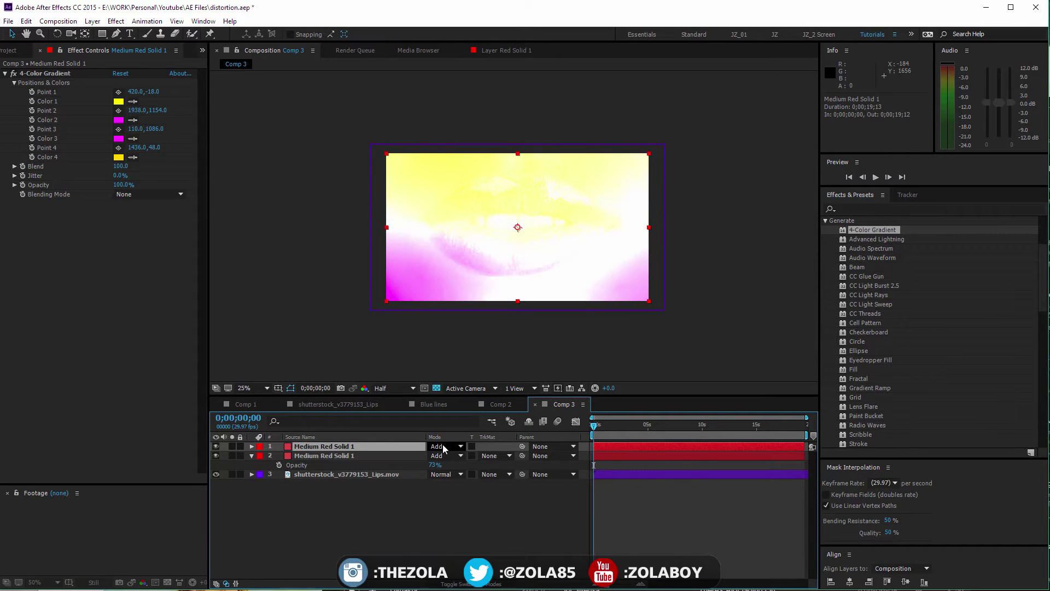
pyautogui.click(443, 448)
pyautogui.click(498, 546)
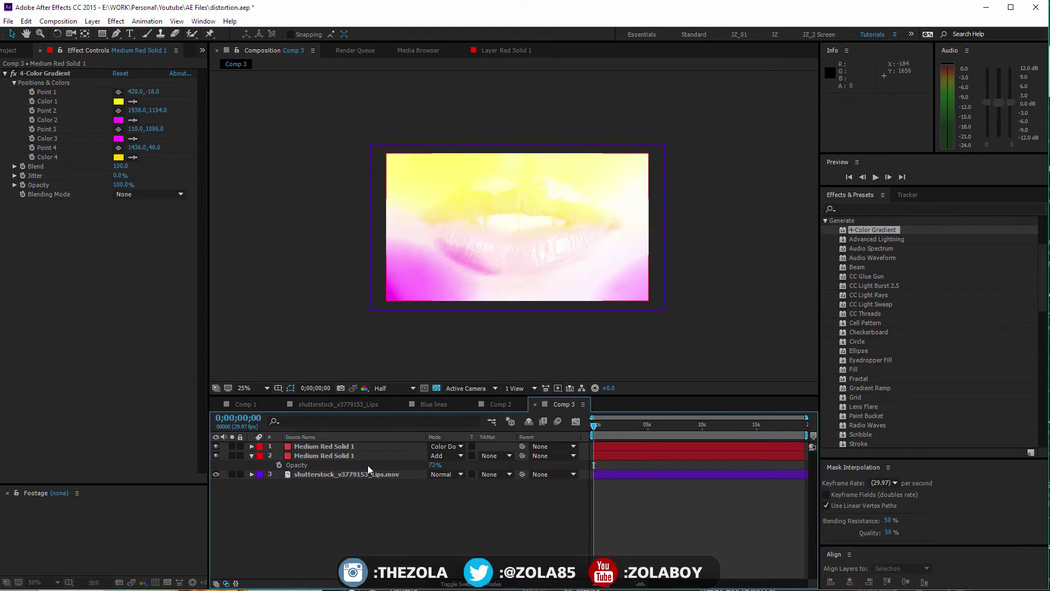
pyautogui.click(367, 456)
pyautogui.moveTo(432, 465)
pyautogui.mouseDown()
pyautogui.moveTo(402, 449)
pyautogui.moveTo(416, 456)
pyautogui.mouseUp()
pyautogui.click(401, 449)
pyautogui.press('t')
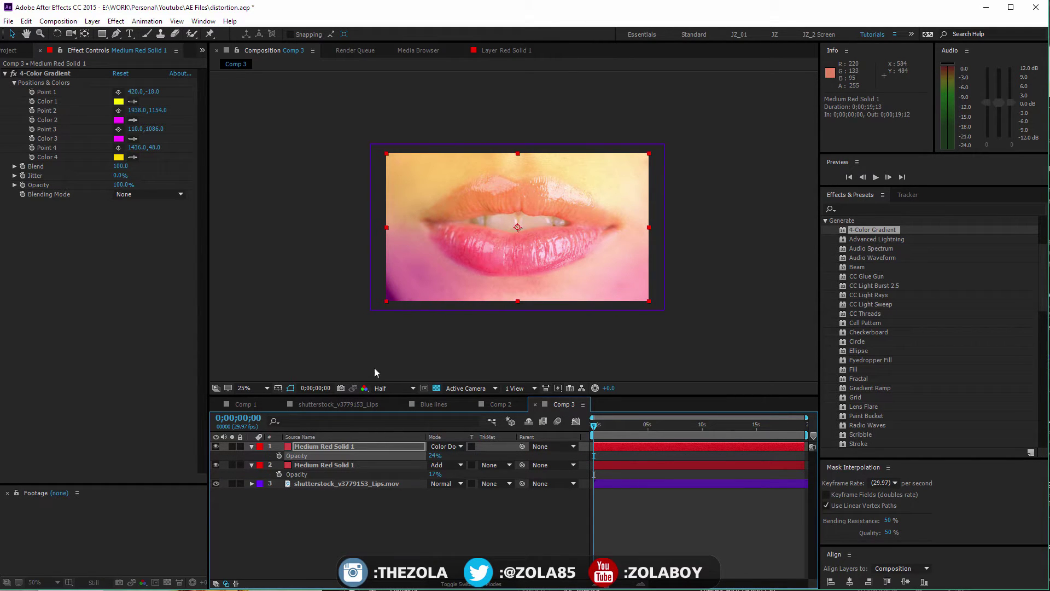
pyautogui.moveTo(331, 502); pyautogui.dragTo(300, 454)
pyautogui.click(359, 517)
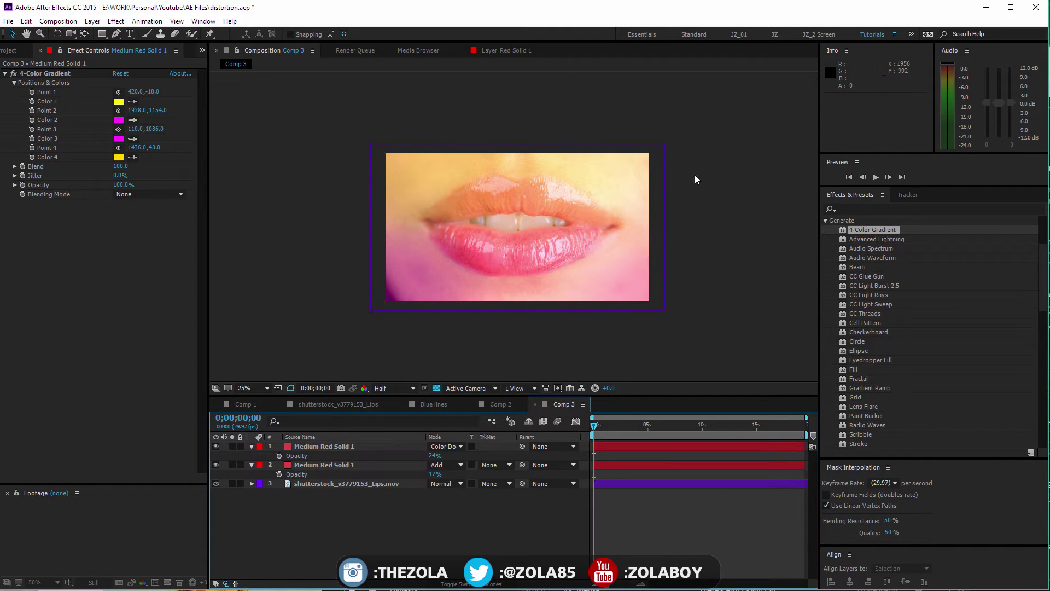
# Delete the lips footage layer and the duplicate red solid
pyautogui.click(316, 485)
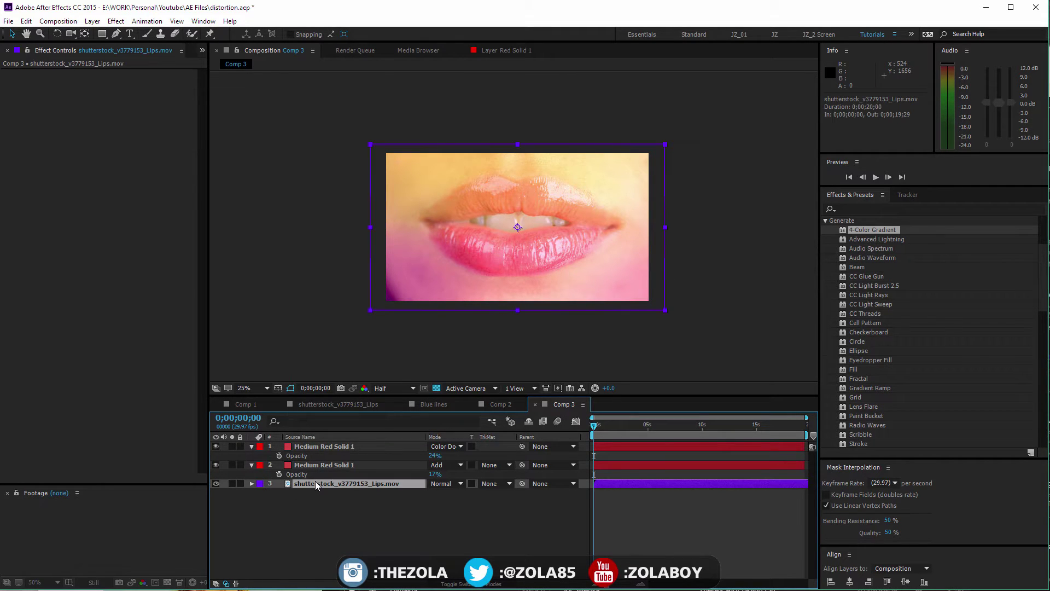
pyautogui.press('Delete')
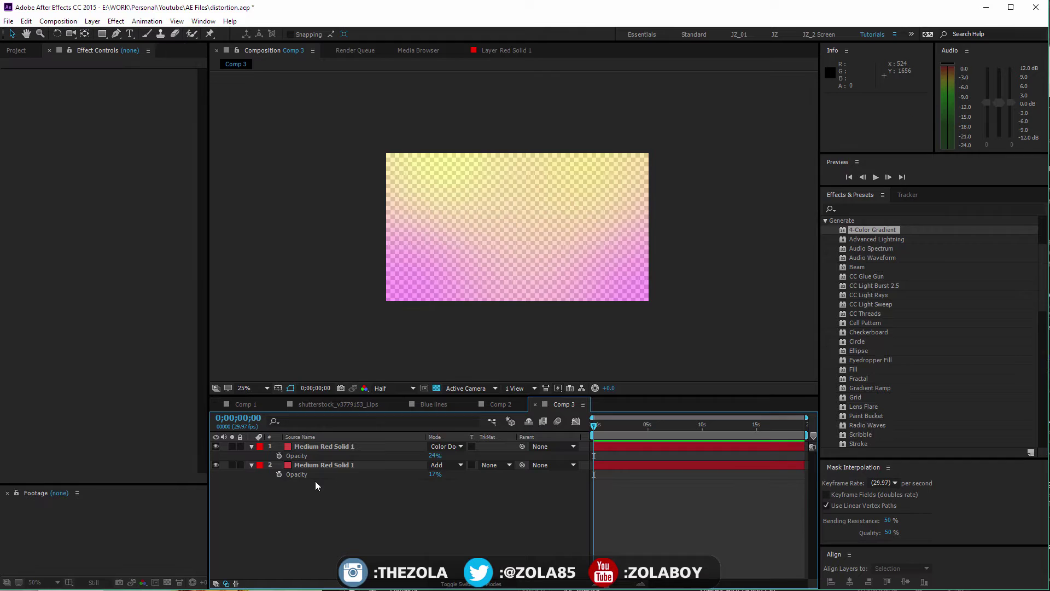
pyautogui.click(400, 464)
pyautogui.press('Delete')
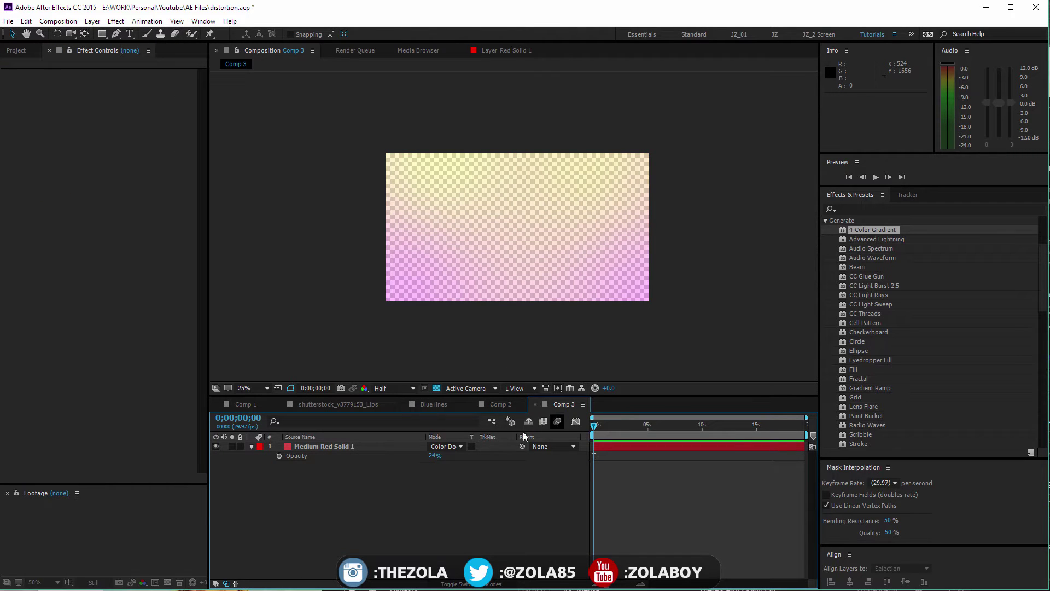
# Return the remaining solid to 100% opacity and Normal mode and delete its 4-Color Gradient
pyautogui.moveTo(437, 456); pyautogui.dragTo(494, 491)
pyautogui.click(457, 446)
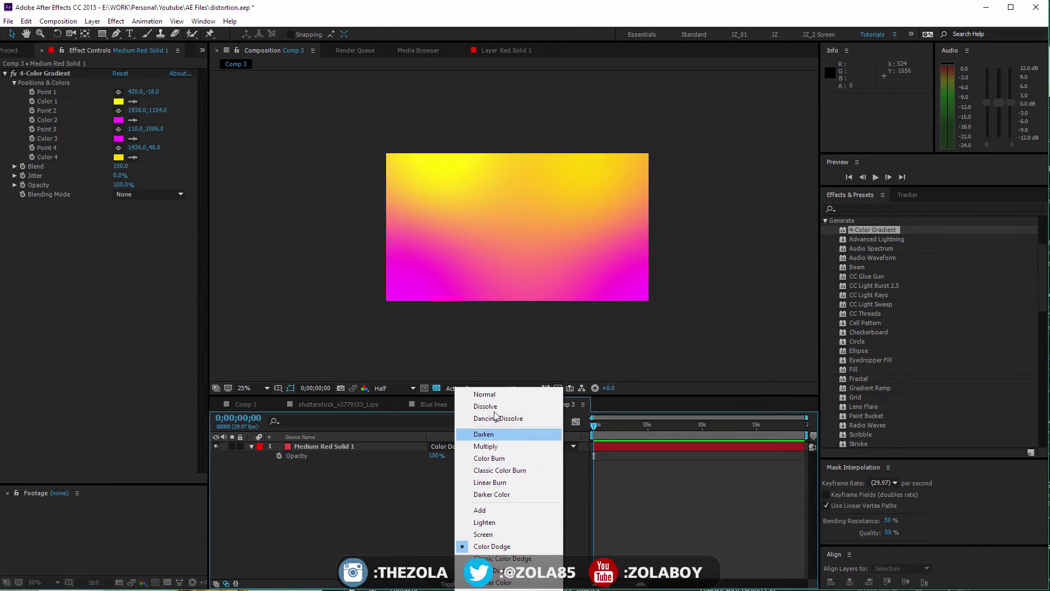
pyautogui.click(476, 389)
pyautogui.click(60, 79)
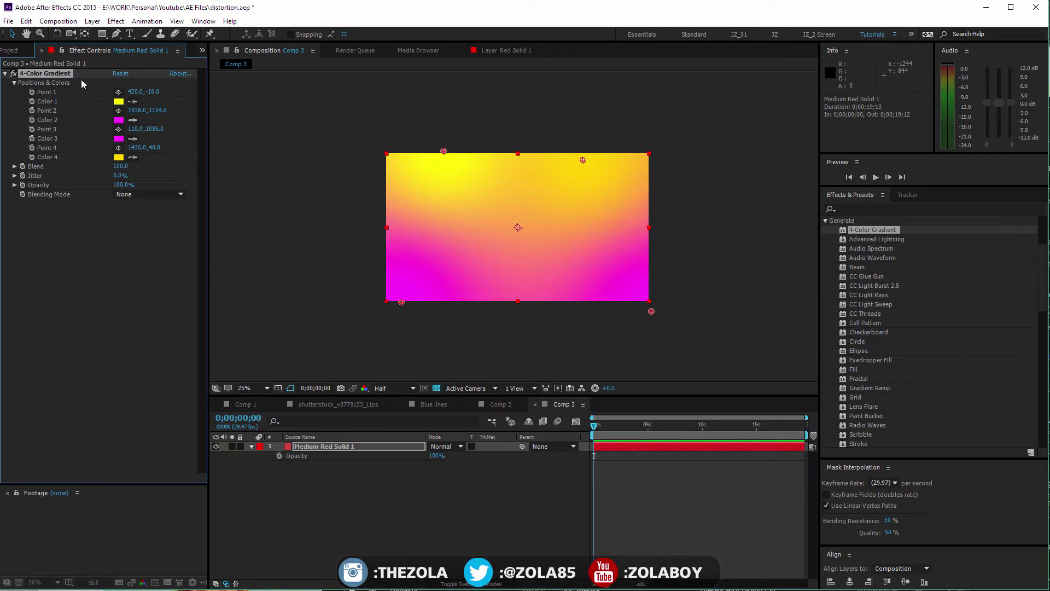
pyautogui.press('Delete')
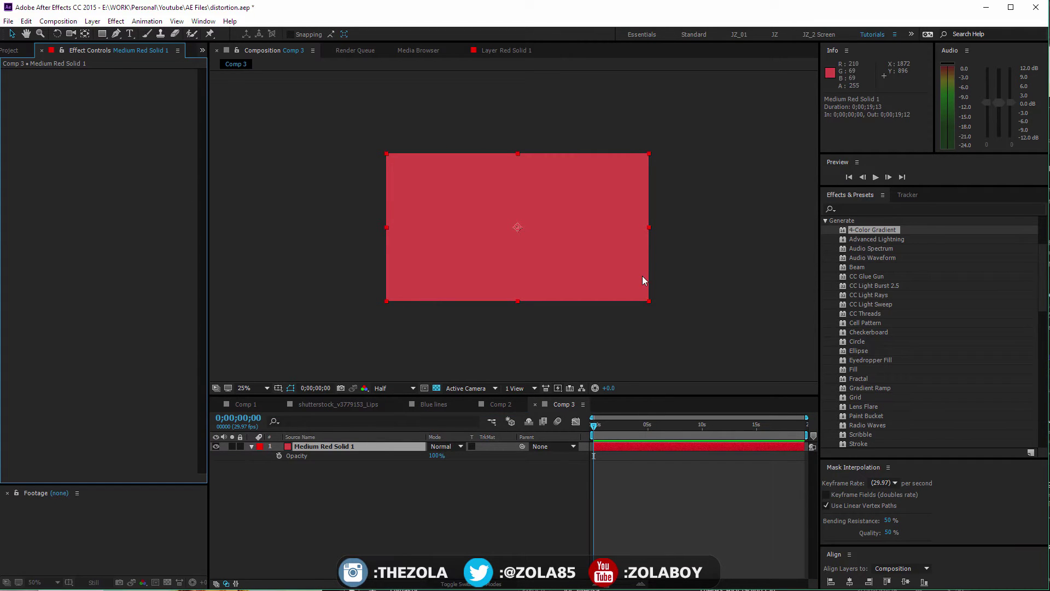
pyautogui.press('.')
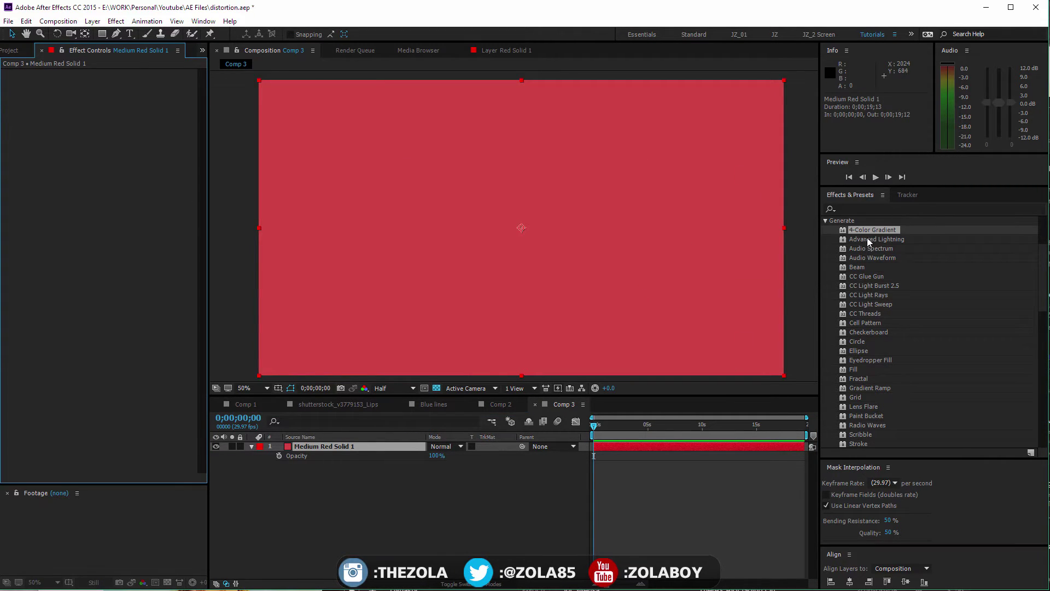
# Apply Advanced Lightning to the solid, running from the lower left toward the upper right
pyautogui.moveTo(867, 239); pyautogui.dragTo(501, 310)
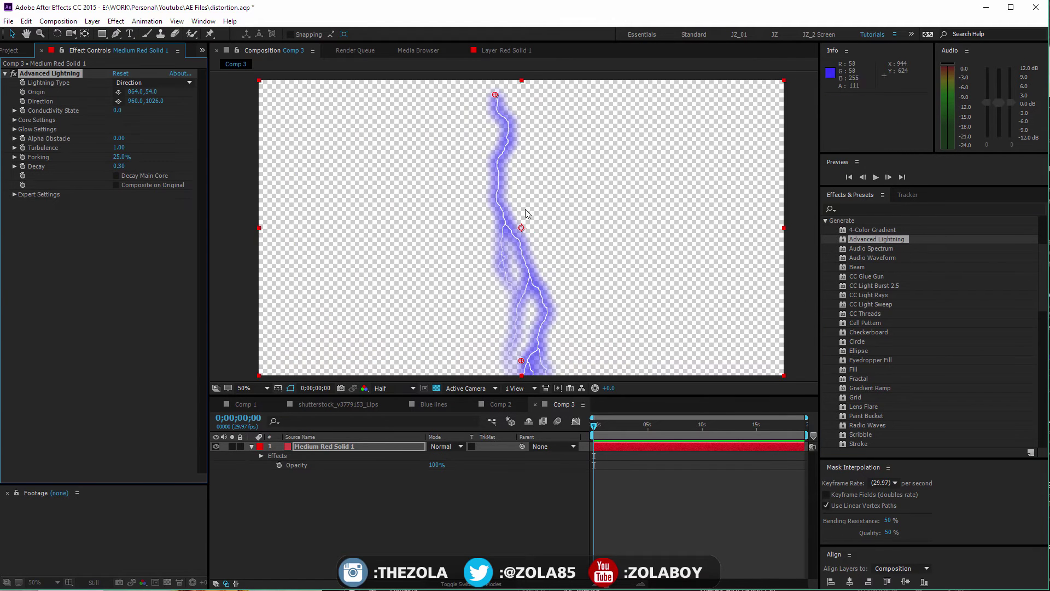
pyautogui.moveTo(495, 95); pyautogui.dragTo(289, 246)
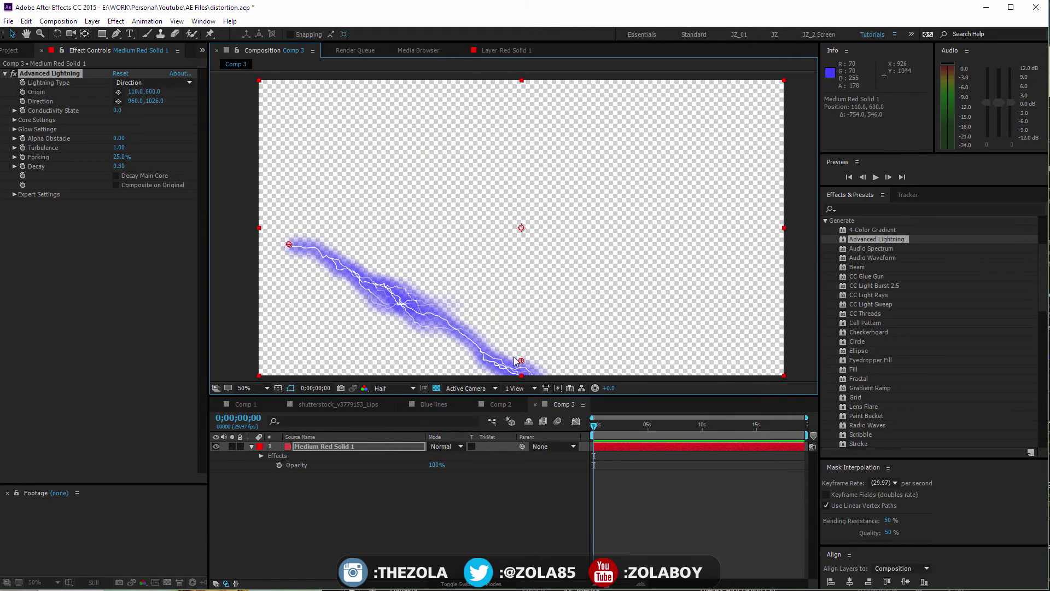
pyautogui.moveTo(523, 361); pyautogui.dragTo(549, 240)
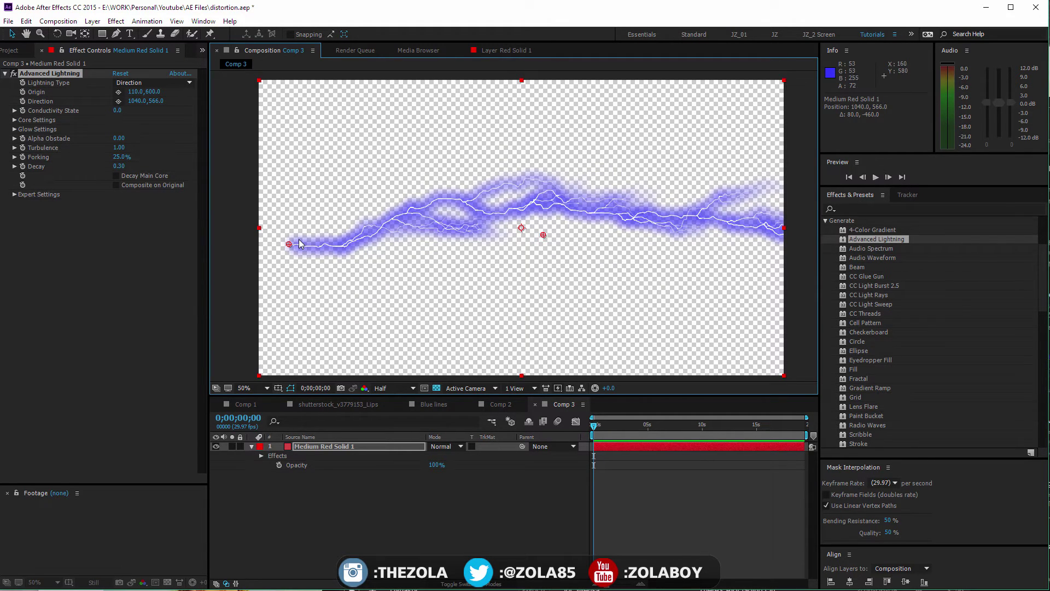
pyautogui.moveTo(288, 244); pyautogui.dragTo(281, 317)
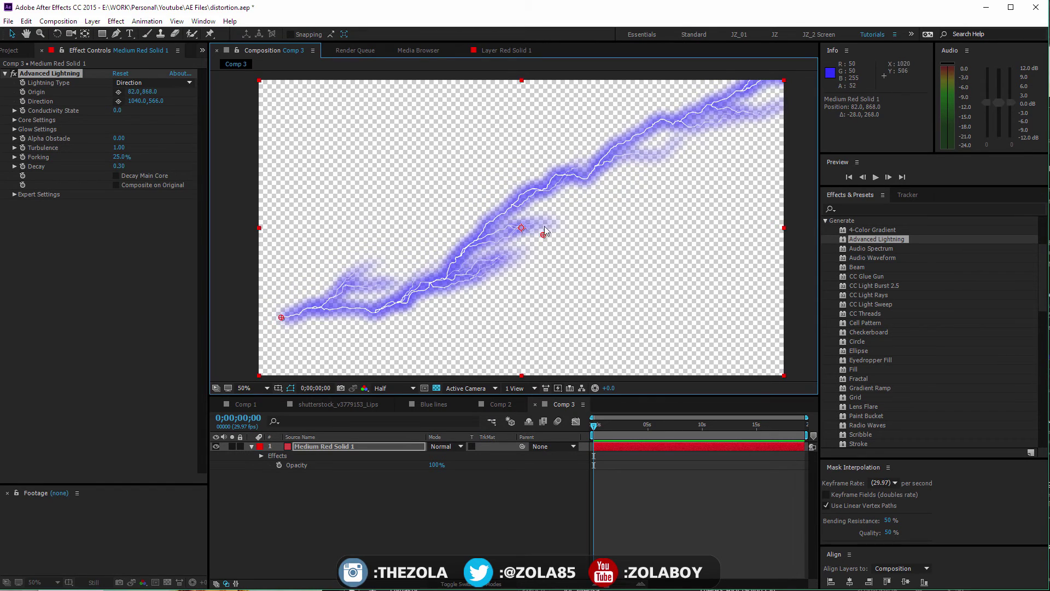
pyautogui.moveTo(543, 236); pyautogui.dragTo(521, 229)
pyautogui.moveTo(609, 428)
pyautogui.mouseDown()
pyautogui.moveTo(645, 427)
pyautogui.moveTo(611, 427)
pyautogui.mouseUp()
pyautogui.press('Home')
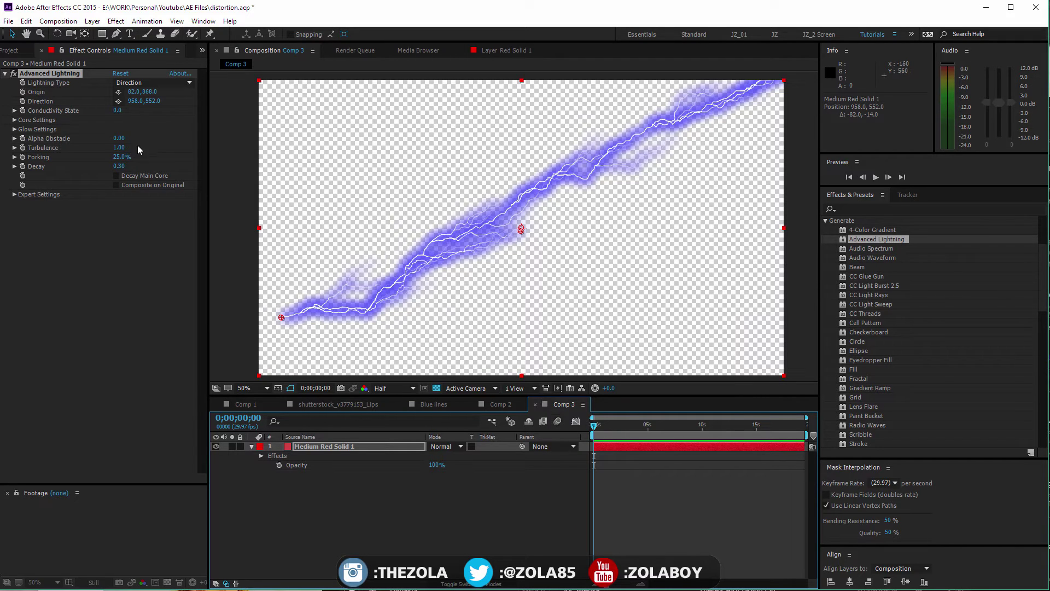
# Expand the Core and Glow Settings and set the lightning Decay to 0.24
pyautogui.click(15, 130)
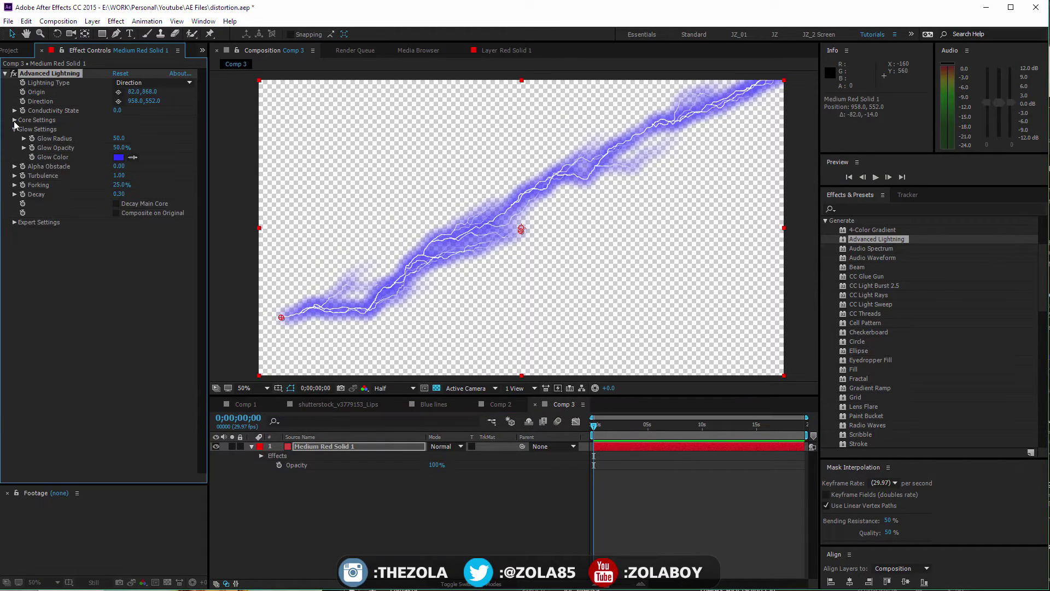
pyautogui.click(15, 121)
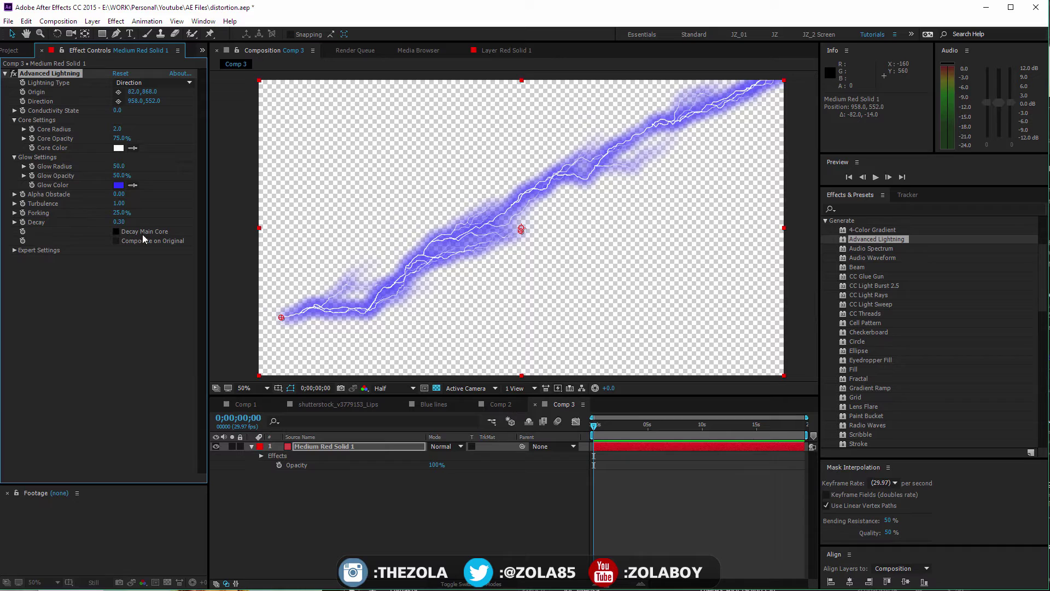
pyautogui.moveTo(120, 223); pyautogui.dragTo(114, 222)
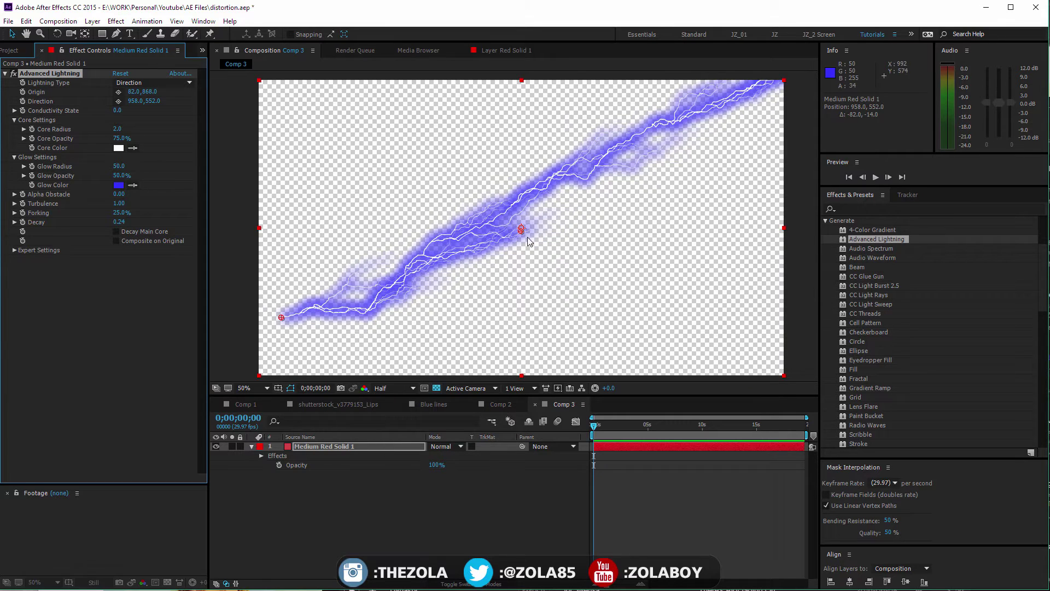
pyautogui.moveTo(521, 230)
pyautogui.mouseDown()
pyautogui.moveTo(495, 229)
pyautogui.moveTo(522, 235)
pyautogui.moveTo(492, 223)
pyautogui.moveTo(459, 172)
pyautogui.moveTo(515, 218)
pyautogui.mouseUp()
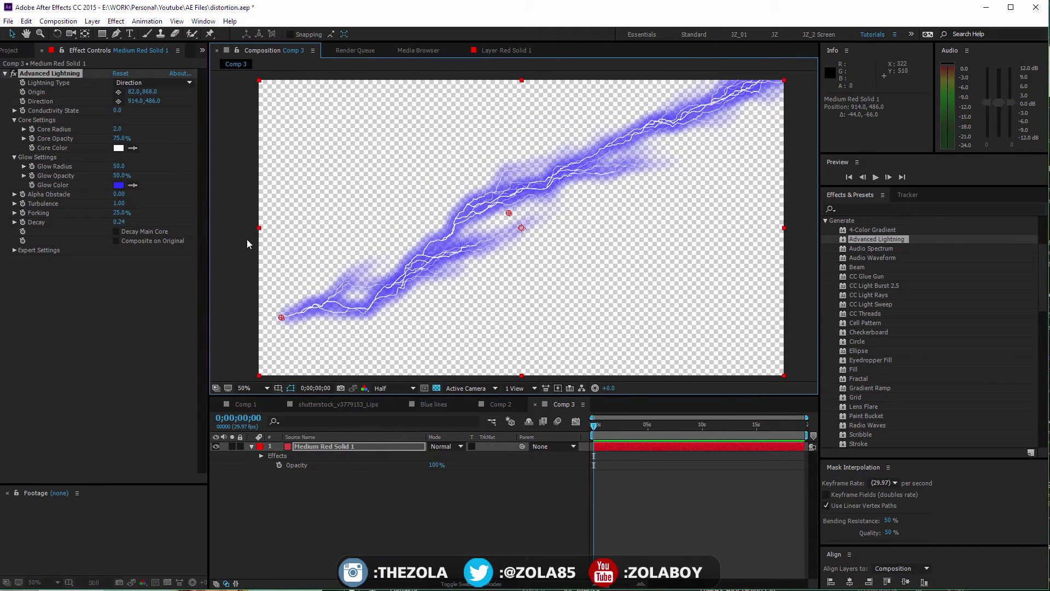
# Change the lightning Glow Color to a lighter electric blue (327FFF), hue around 216
pyautogui.click(118, 184)
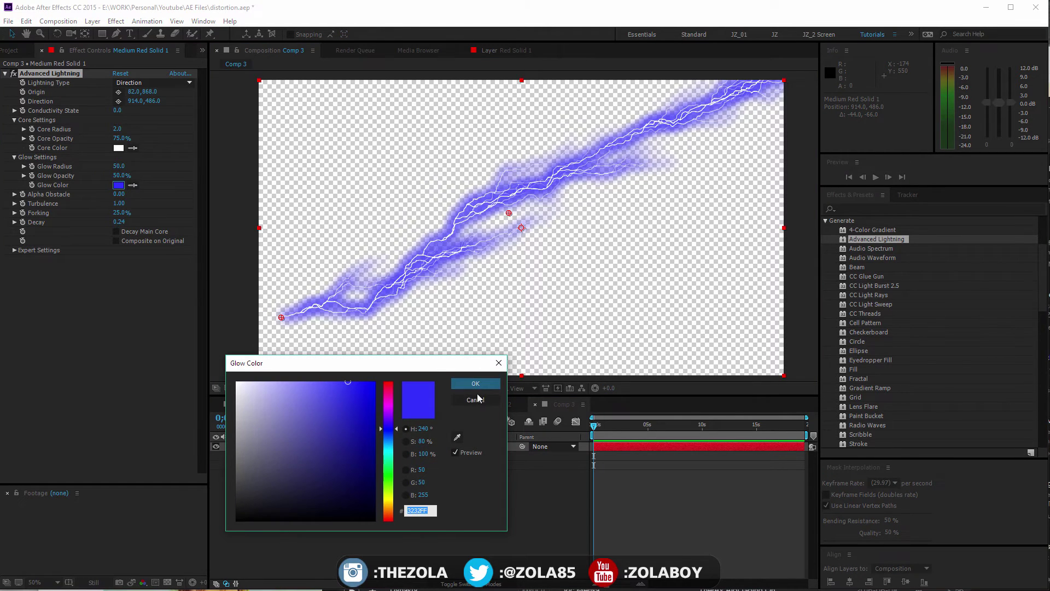
pyautogui.click(475, 399)
pyautogui.click(117, 186)
pyautogui.moveTo(388, 449); pyautogui.dragTo(385, 438)
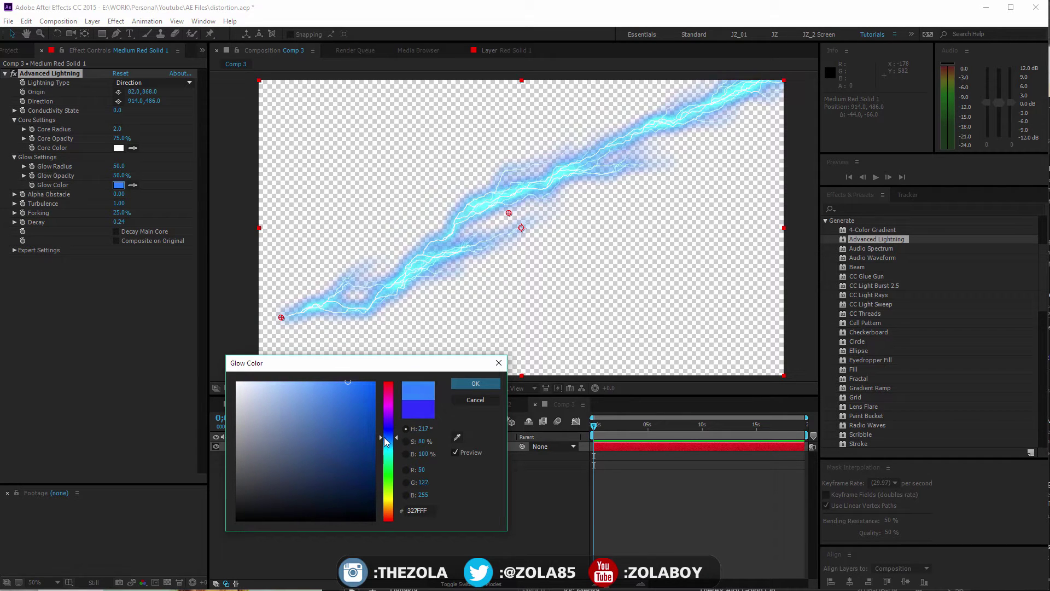
pyautogui.click(475, 382)
# Show a black background, move the origin to top centre, and set the type to Strike
pyautogui.click(438, 389)
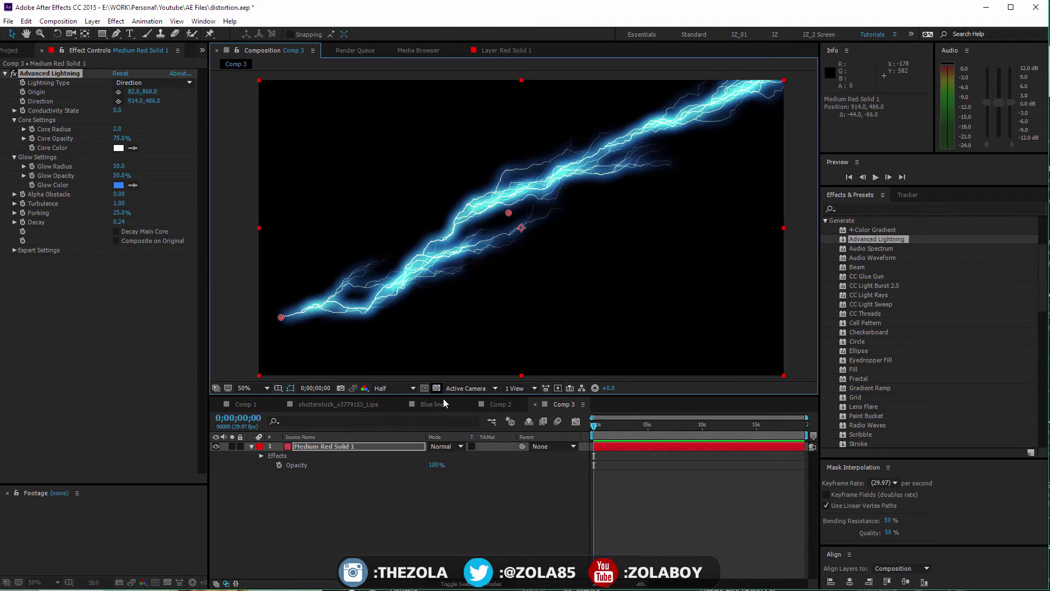
pyautogui.moveTo(500, 212); pyautogui.dragTo(484, 242)
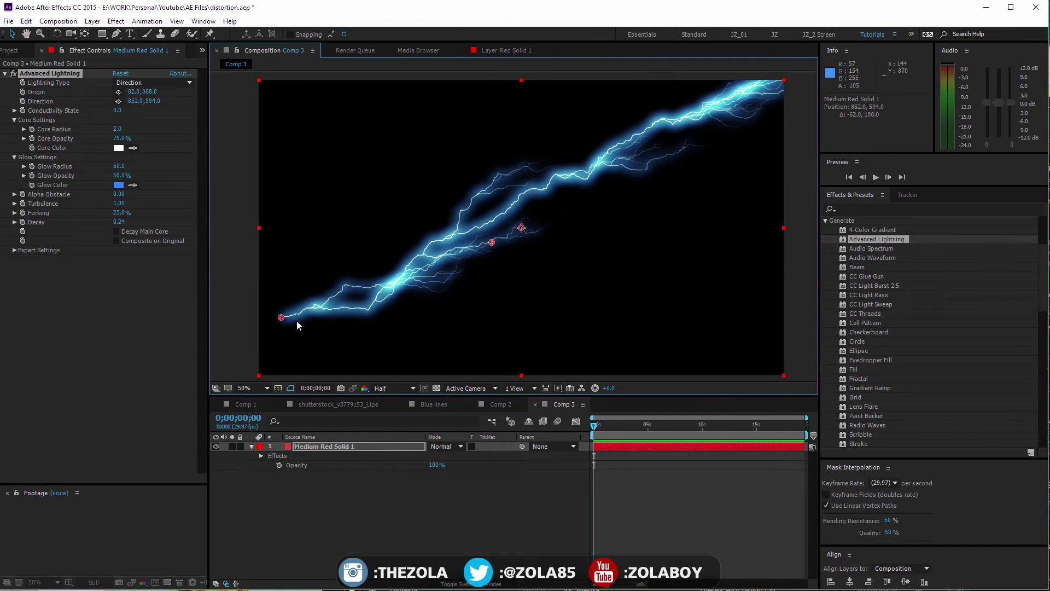
pyautogui.moveTo(281, 317); pyautogui.dragTo(520, 78)
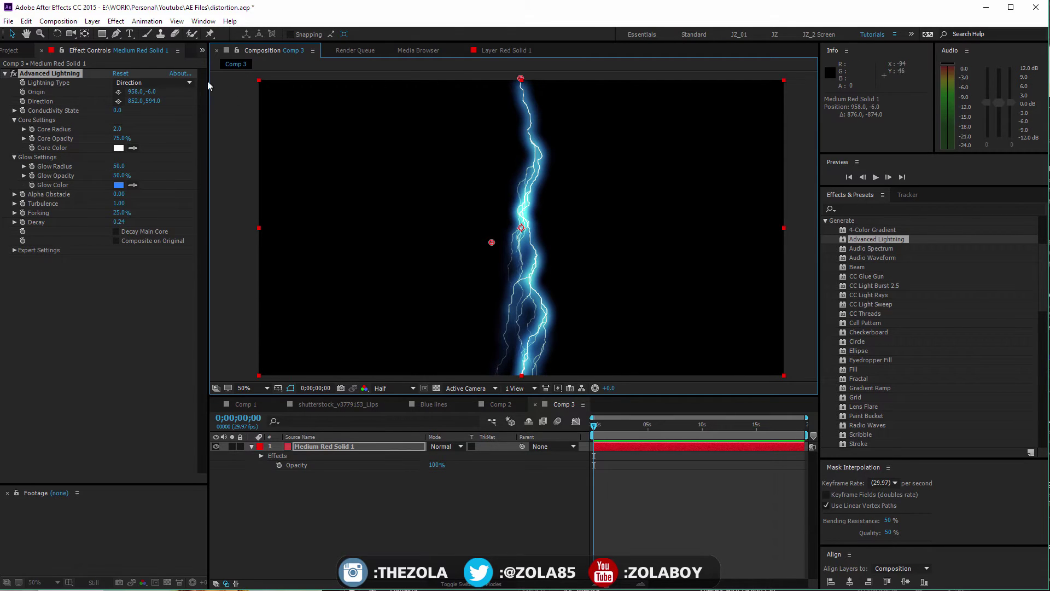
pyautogui.click(186, 83)
pyautogui.click(166, 107)
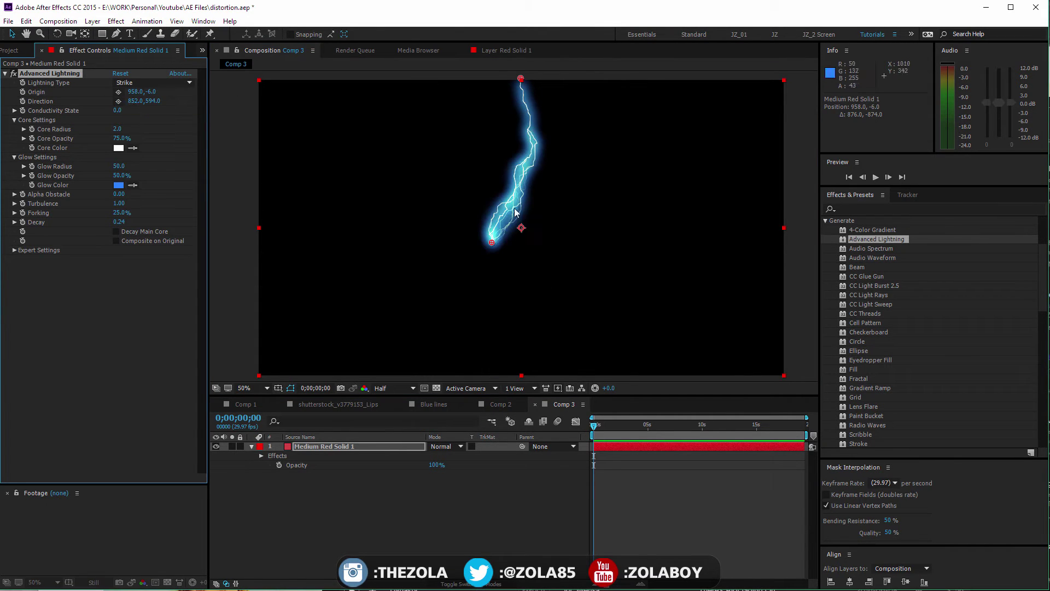
# Reposition the direction and origin points and try the Breaking lightning type
pyautogui.moveTo(605, 425); pyautogui.dragTo(670, 426)
pyautogui.moveTo(492, 244); pyautogui.dragTo(612, 237)
pyautogui.moveTo(520, 78); pyautogui.dragTo(402, 186)
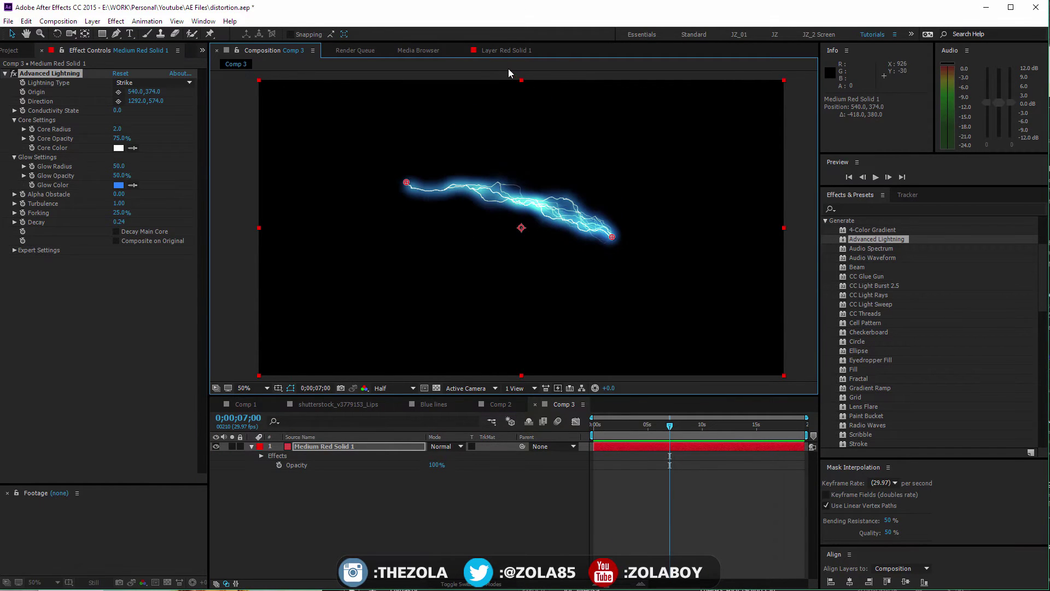
pyautogui.click(164, 83)
pyautogui.click(131, 121)
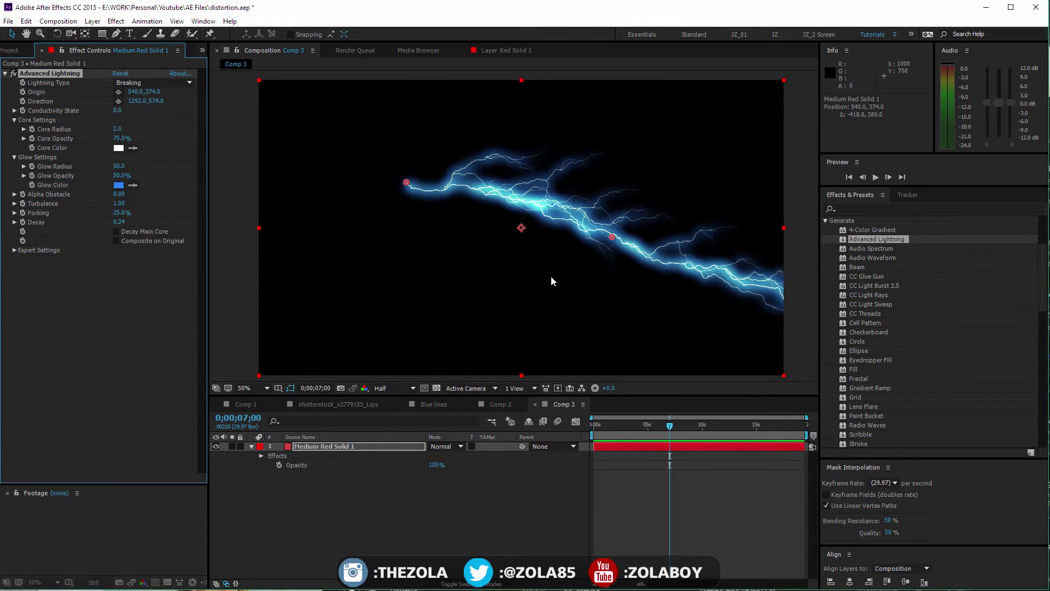
pyautogui.moveTo(612, 232); pyautogui.dragTo(456, 260)
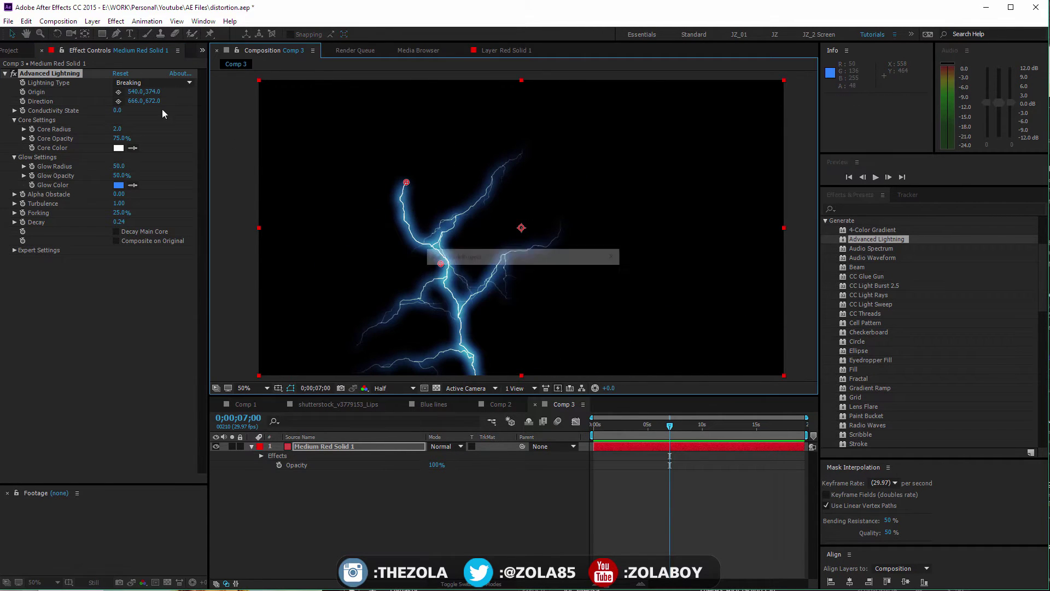
# Choose Bouncey, with Origin at comp centre (950, 550) and Direction bottom-left (8, 1060)
pyautogui.click(165, 82)
pyautogui.click(176, 132)
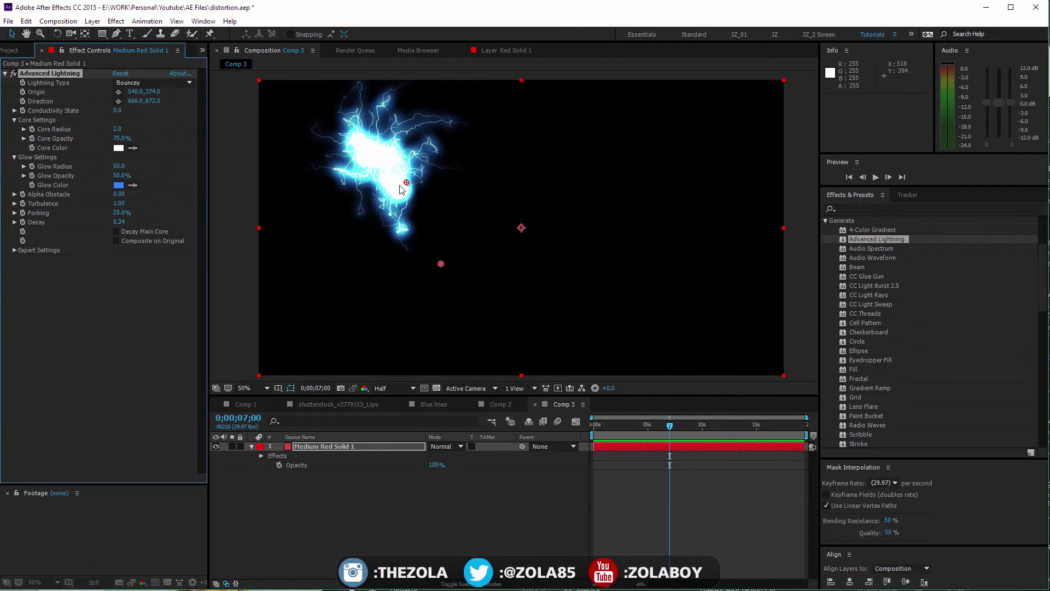
pyautogui.moveTo(407, 182); pyautogui.dragTo(521, 228)
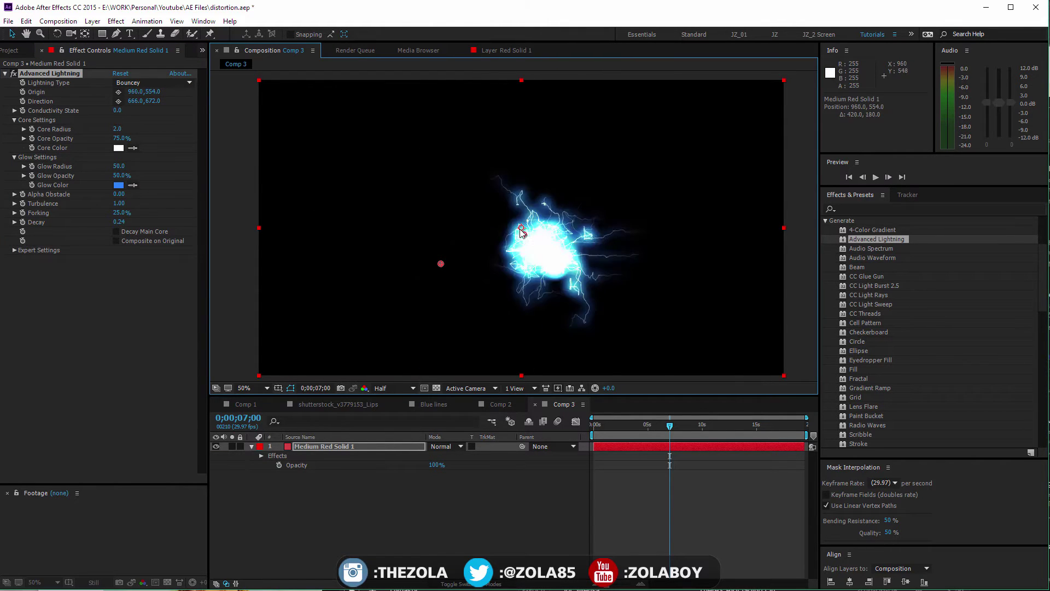
pyautogui.moveTo(441, 264); pyautogui.dragTo(261, 370)
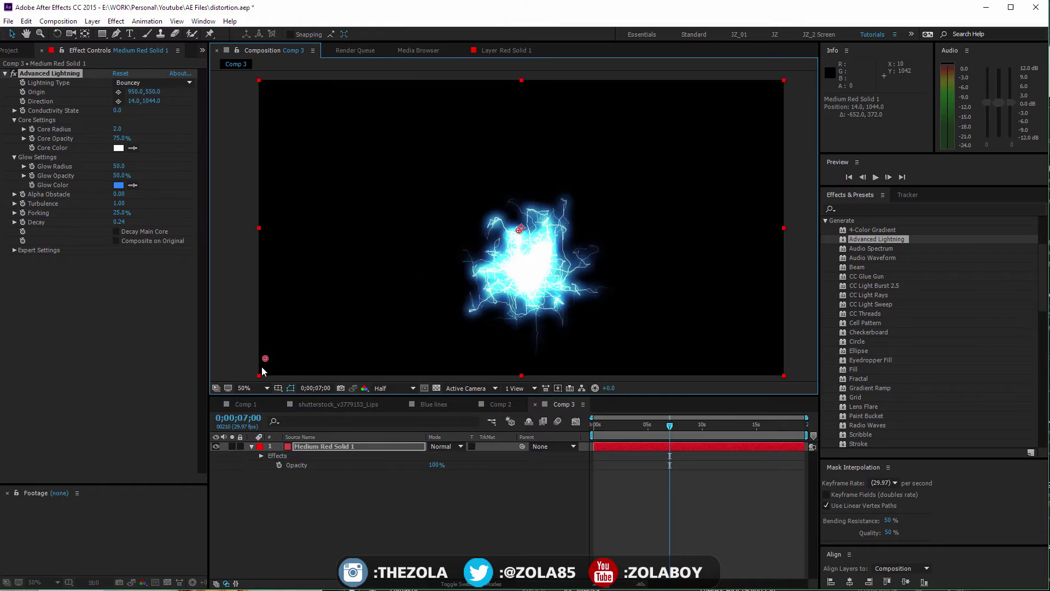
pyautogui.moveTo(669, 426); pyautogui.dragTo(631, 425)
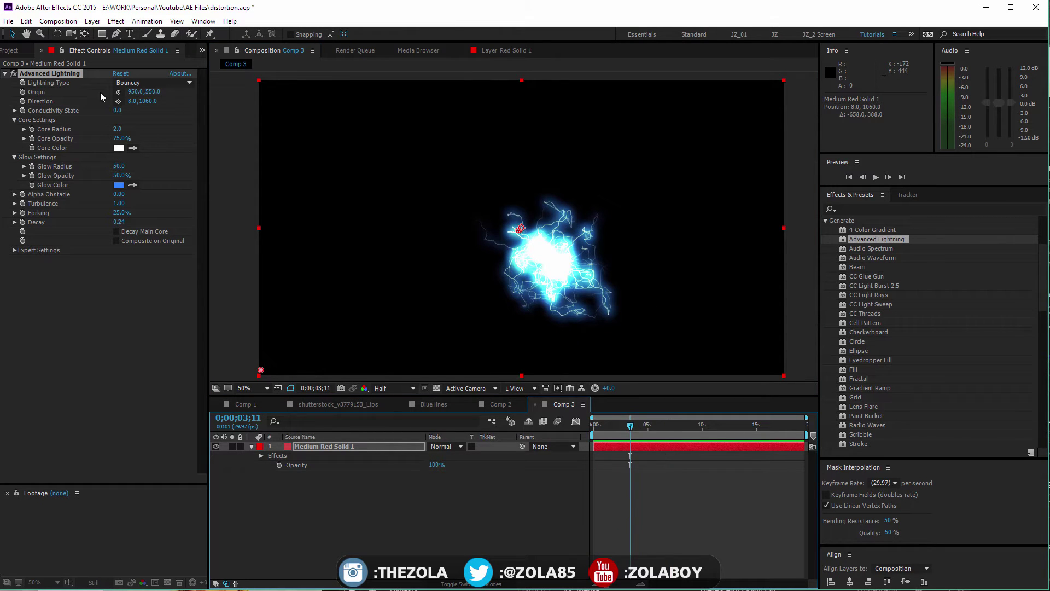
# Reset Conductivity State to 0 and give it the expression time*10
pyautogui.click(14, 110)
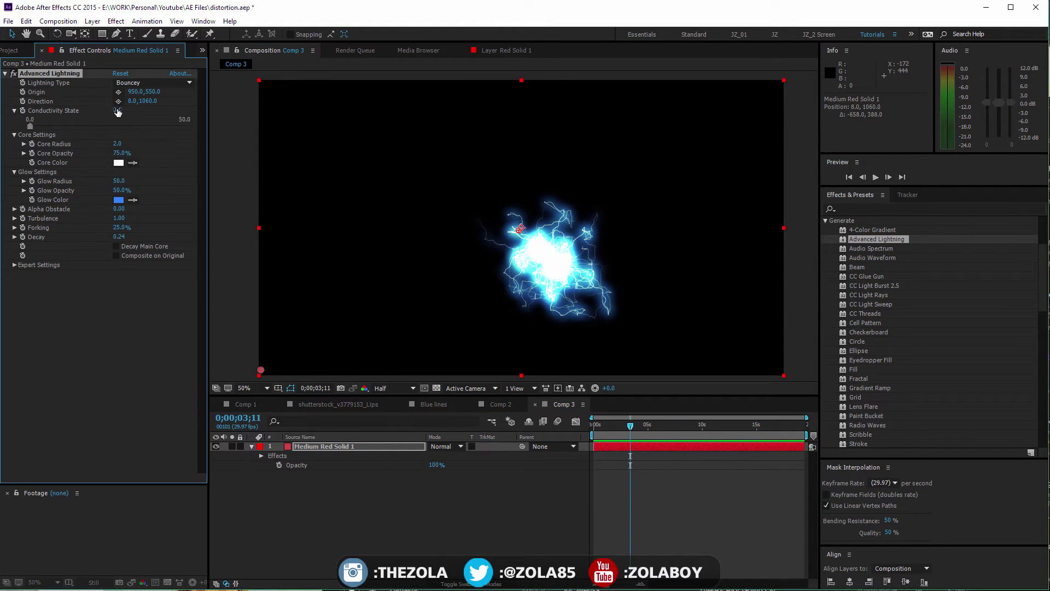
pyautogui.moveTo(117, 110); pyautogui.dragTo(218, 121)
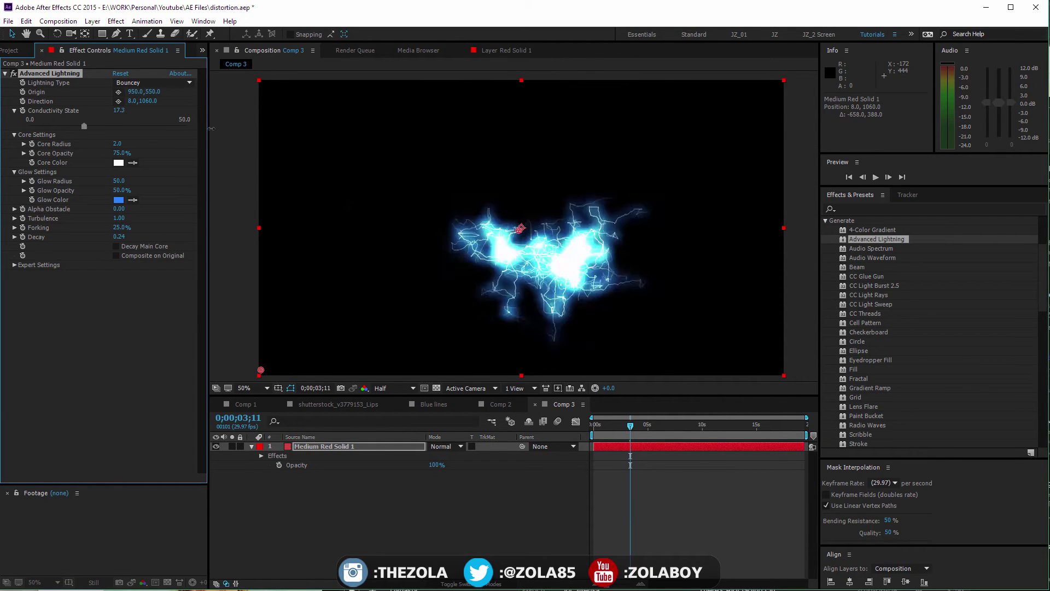
pyautogui.click(15, 265)
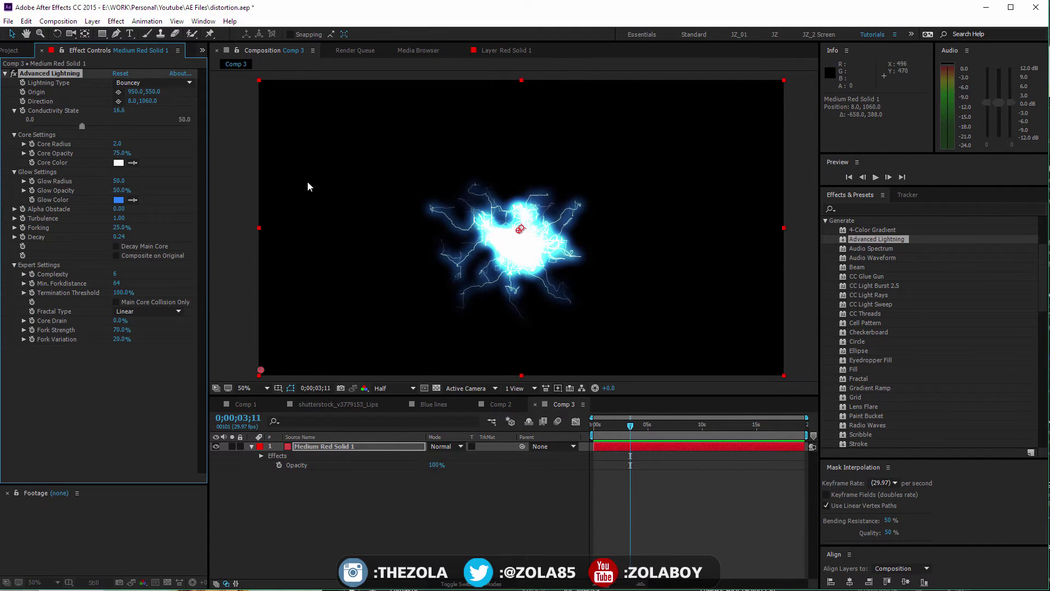
pyautogui.moveTo(81, 125); pyautogui.dragTo(19, 124)
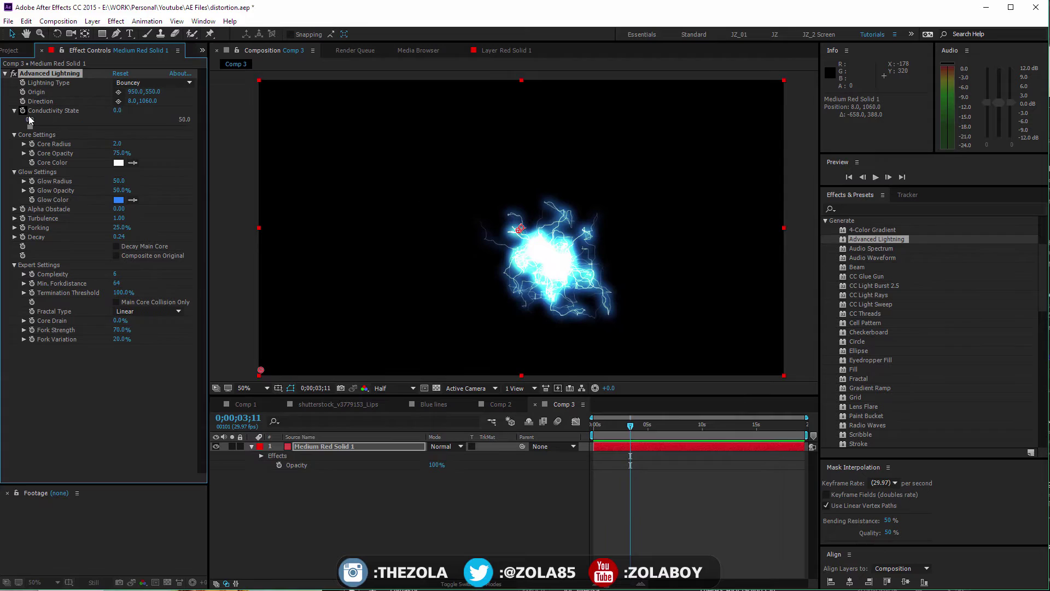
pyautogui.keyDown('alt'); pyautogui.click(22, 110); pyautogui.keyUp('alt')
pyautogui.write('time')
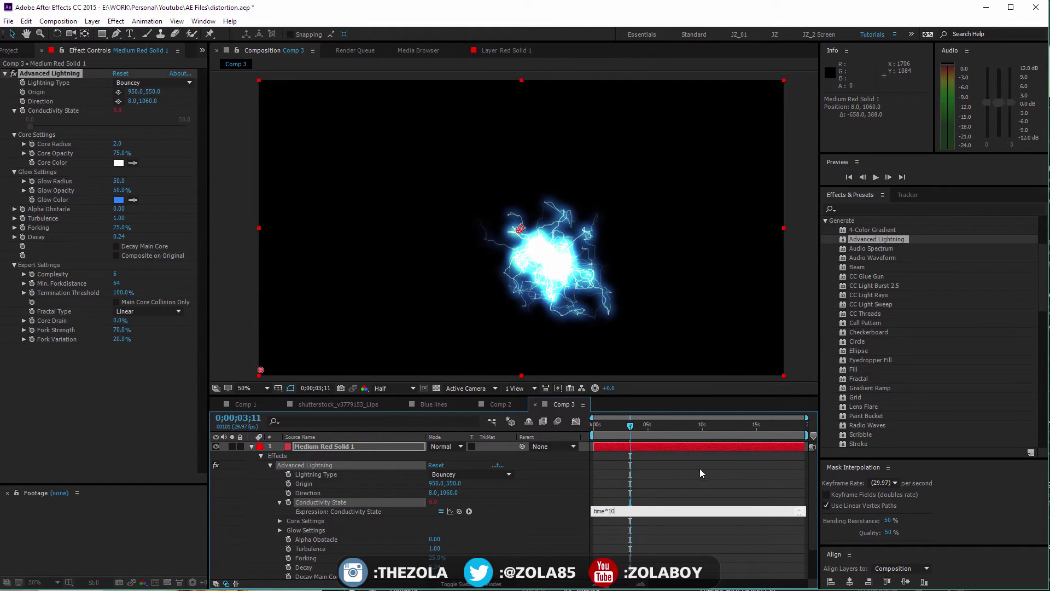
pyautogui.write('*10')
# Preview later frames, try changing the core radius, then undo it
pyautogui.moveTo(627, 422)
pyautogui.mouseDown()
pyautogui.moveTo(720, 421)
pyautogui.moveTo(617, 423)
pyautogui.mouseUp()
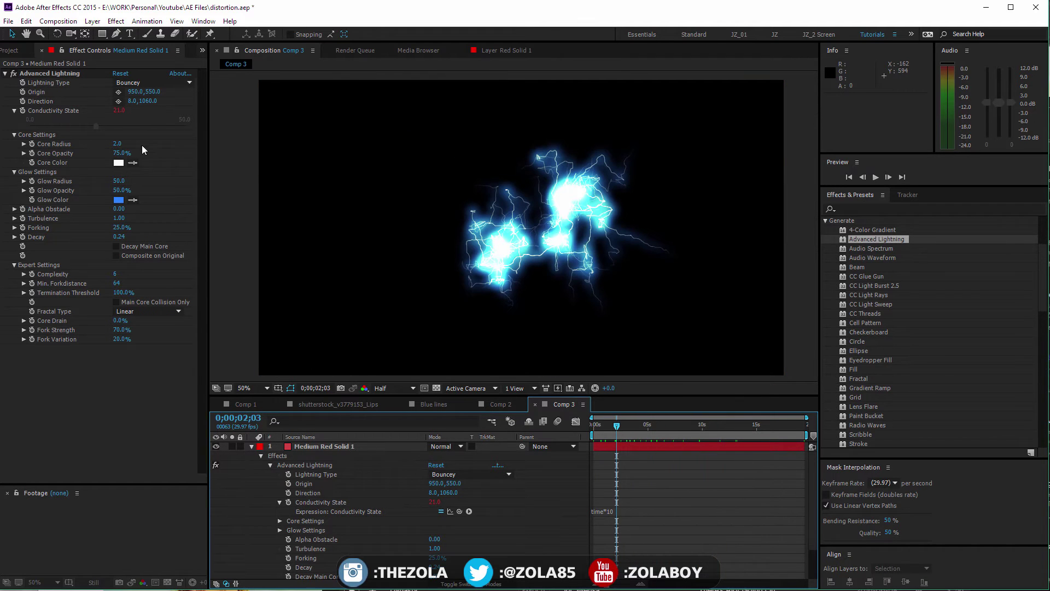
pyautogui.moveTo(116, 144); pyautogui.dragTo(201, 135)
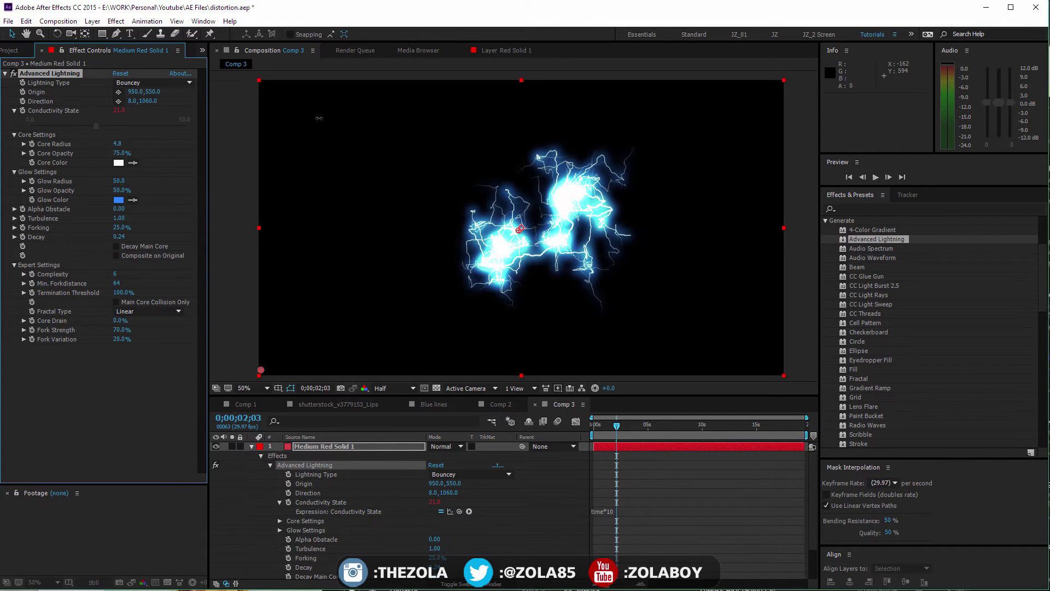
pyautogui.moveTo(318, 118); pyautogui.dragTo(477, 182)
pyautogui.hotkey('ctrl', 'z')
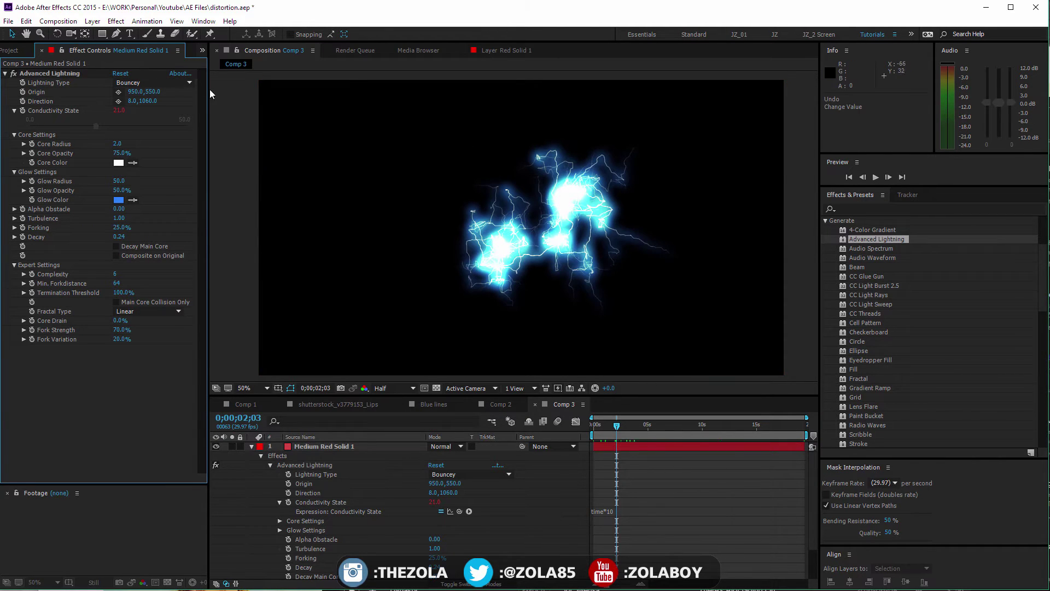
# Try the Omni type, pulling the outer radius in and back out to the bottom-left corner
pyautogui.click(185, 83)
pyautogui.click(192, 146)
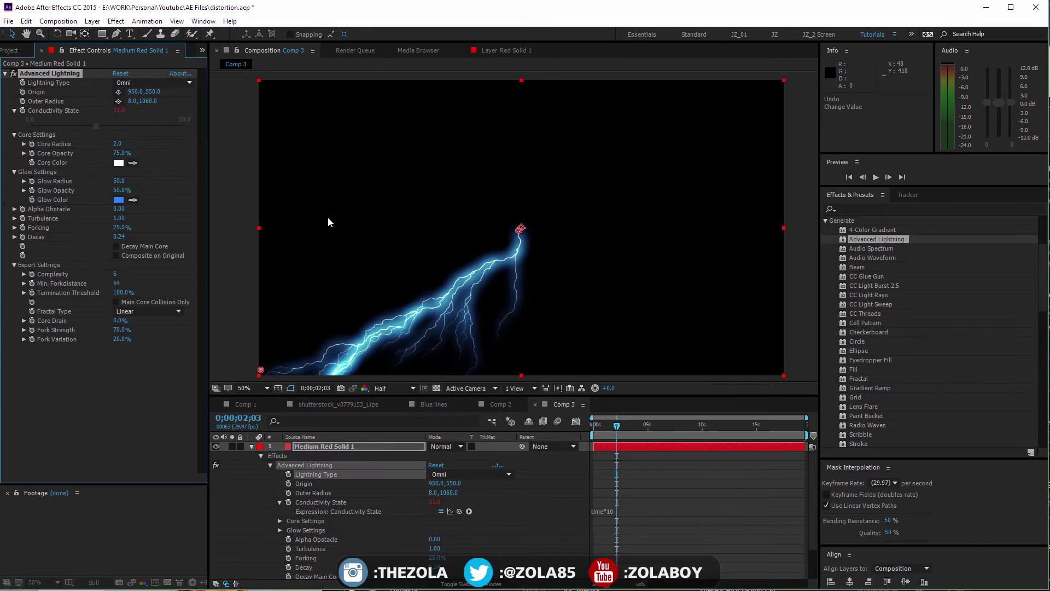
pyautogui.moveTo(611, 420); pyautogui.dragTo(733, 427)
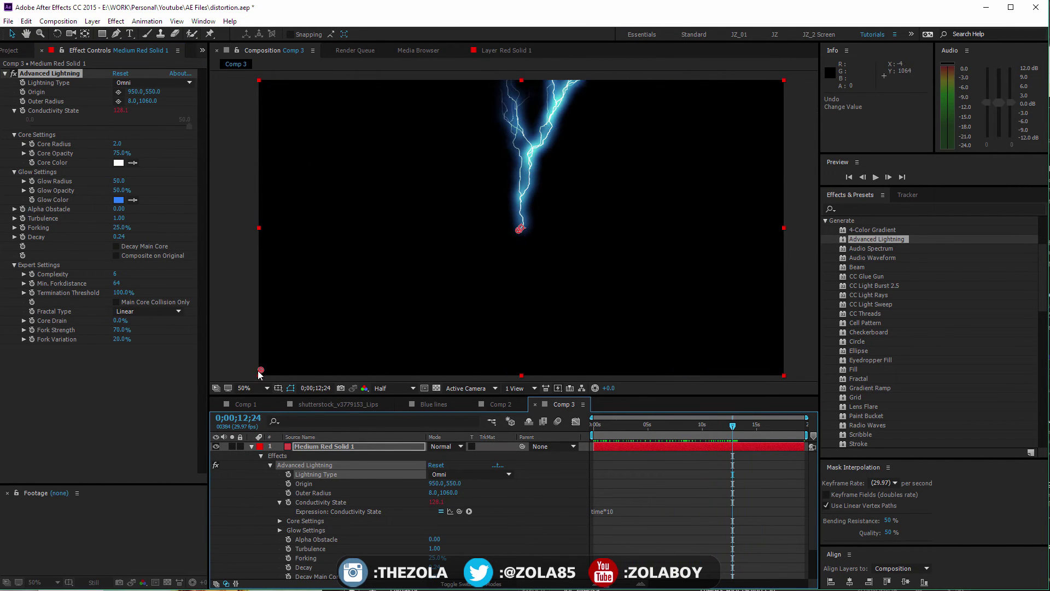
pyautogui.moveTo(261, 370); pyautogui.dragTo(479, 240)
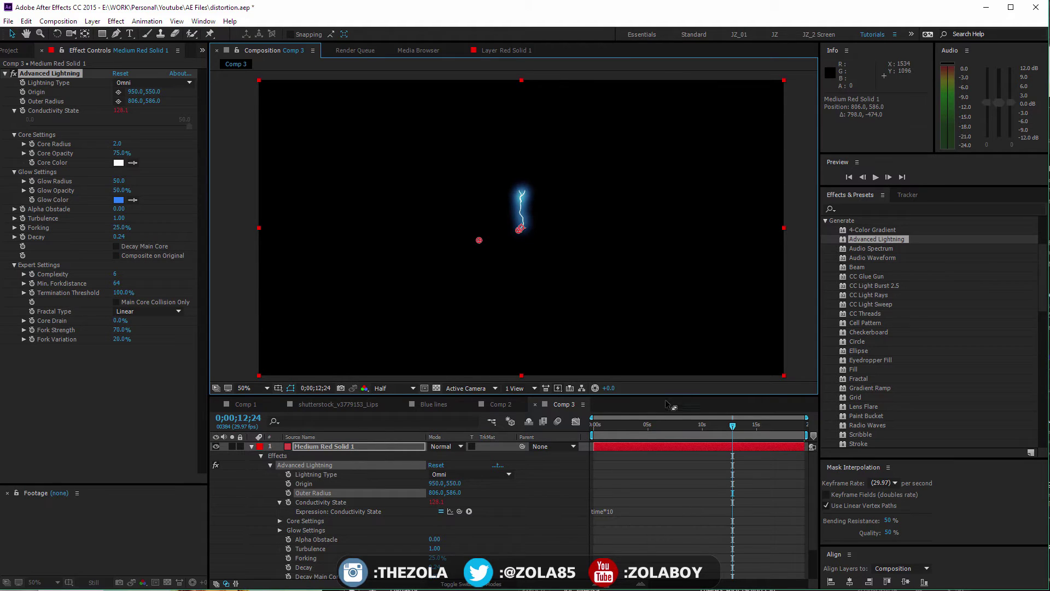
pyautogui.click(610, 429)
pyautogui.press('space')
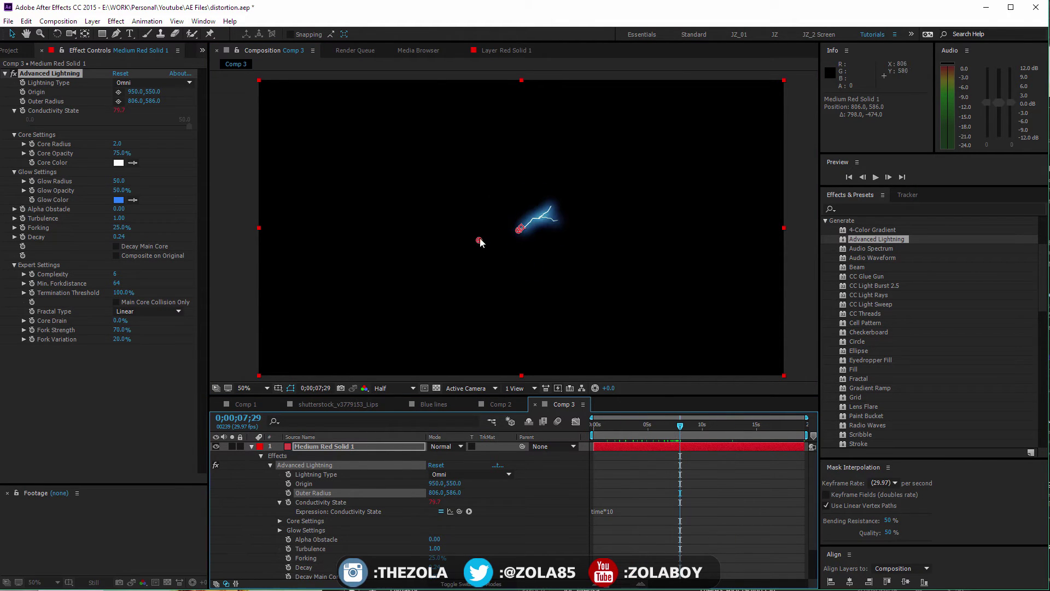
pyautogui.moveTo(480, 243); pyautogui.dragTo(260, 376)
pyautogui.moveTo(607, 436); pyautogui.dragTo(659, 416)
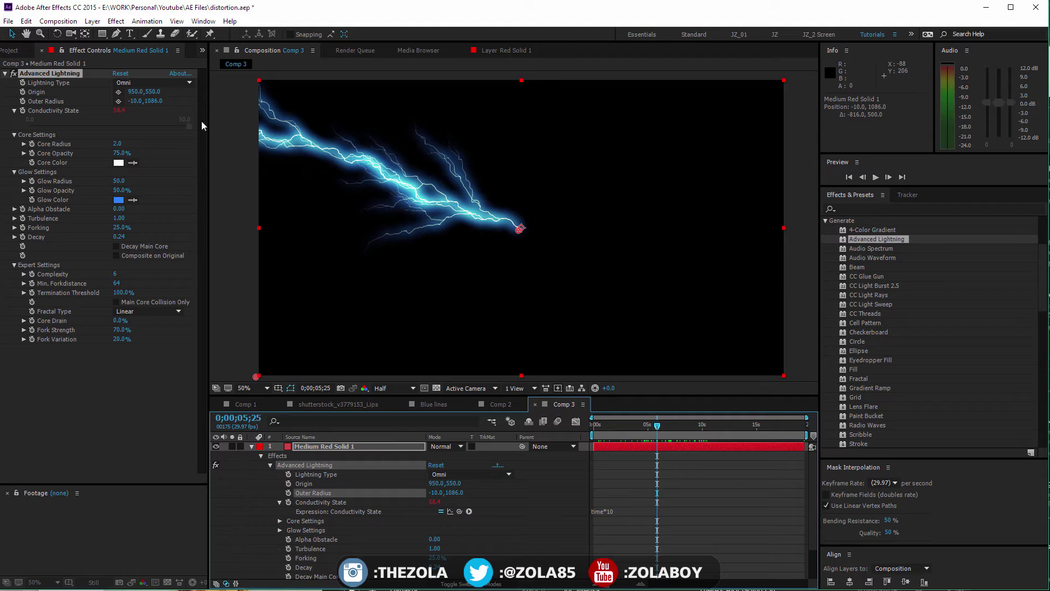
# Switch the lightning type to Anywhere and preview it later in the comp
pyautogui.click(159, 83)
pyautogui.click(144, 159)
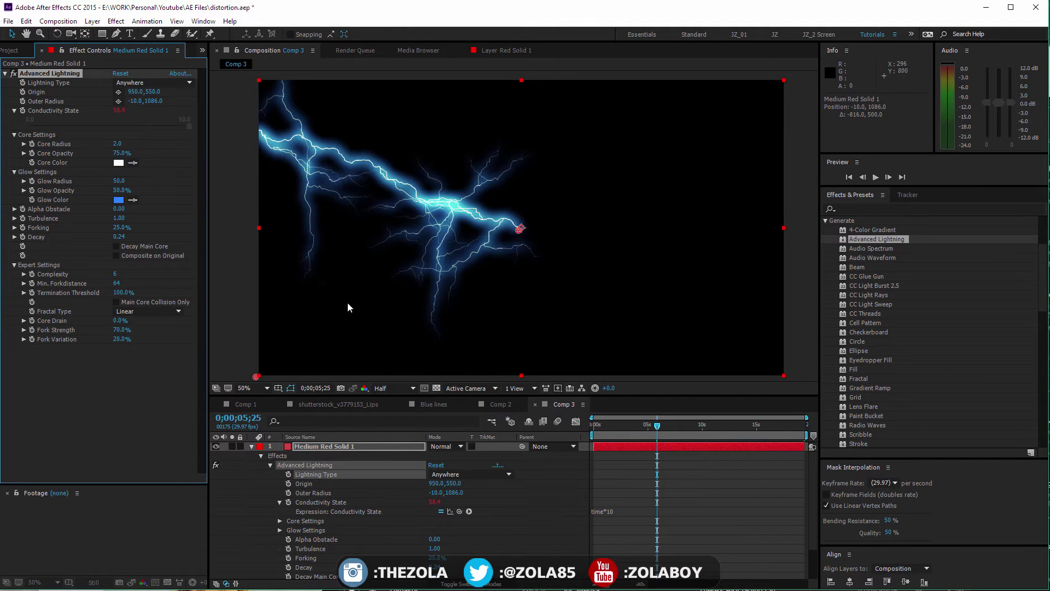
pyautogui.moveTo(658, 424); pyautogui.dragTo(710, 425)
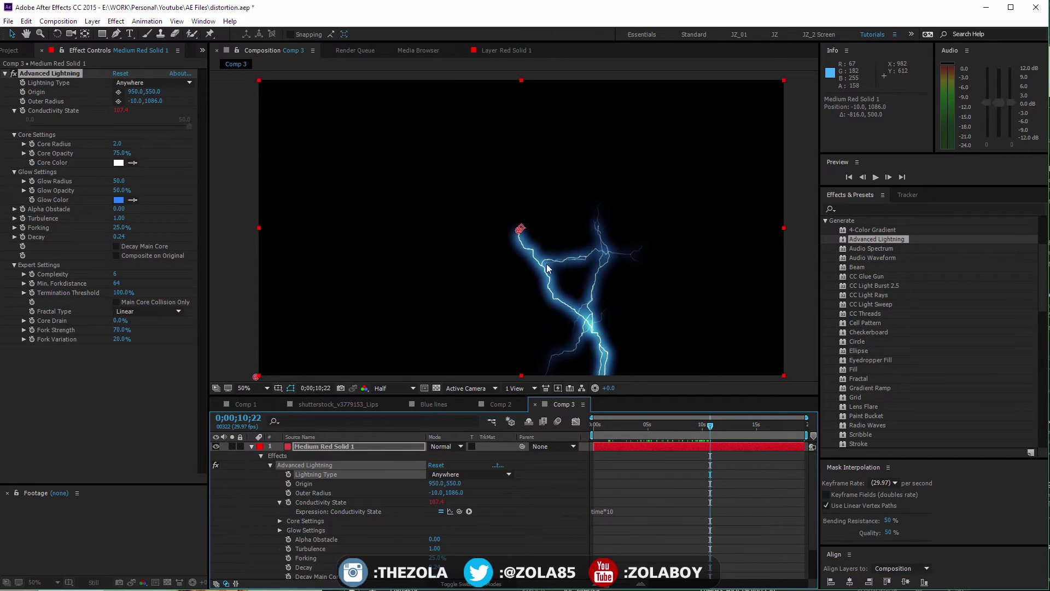
# Try the Vertical lightning type with its origin moved up to the top edge
pyautogui.click(151, 83)
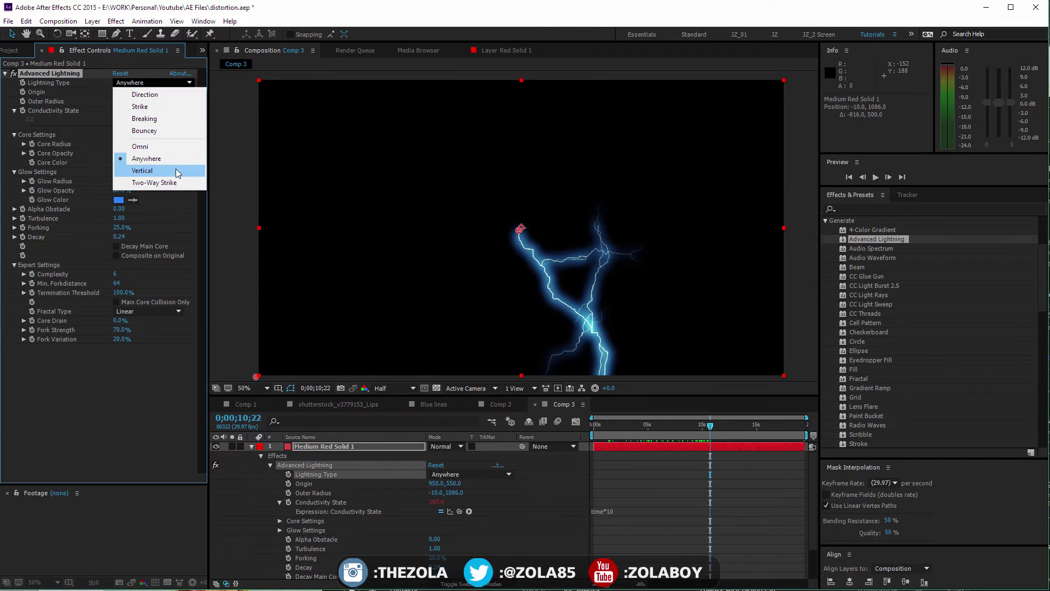
pyautogui.click(175, 169)
pyautogui.moveTo(520, 232); pyautogui.dragTo(525, 80)
# Switch to Two-Way Strike with Origin at left (278, 656) and Direction at right (1514, 674)
pyautogui.click(150, 83)
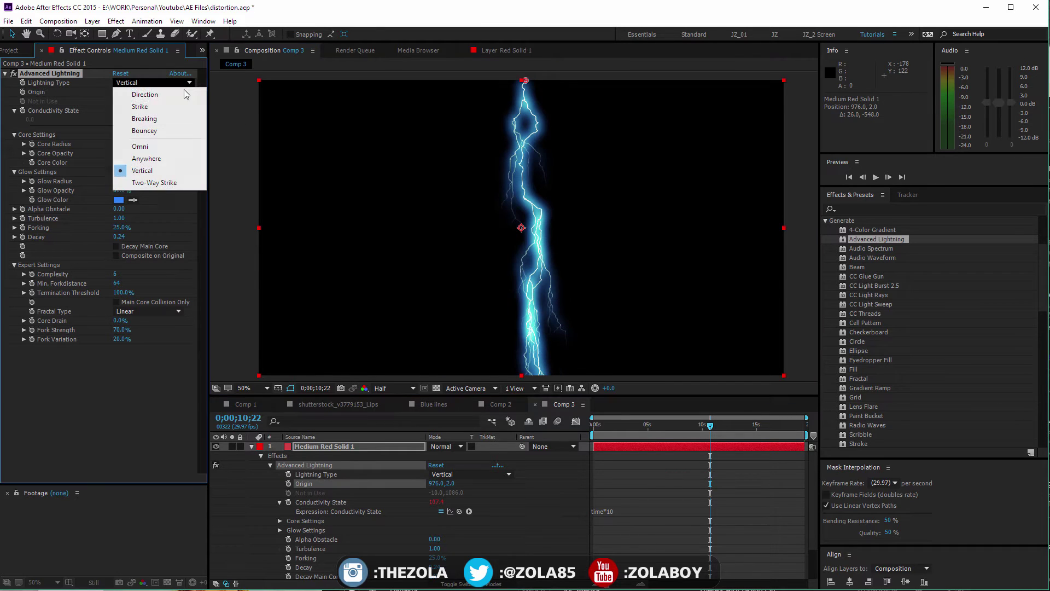
pyautogui.click(164, 178)
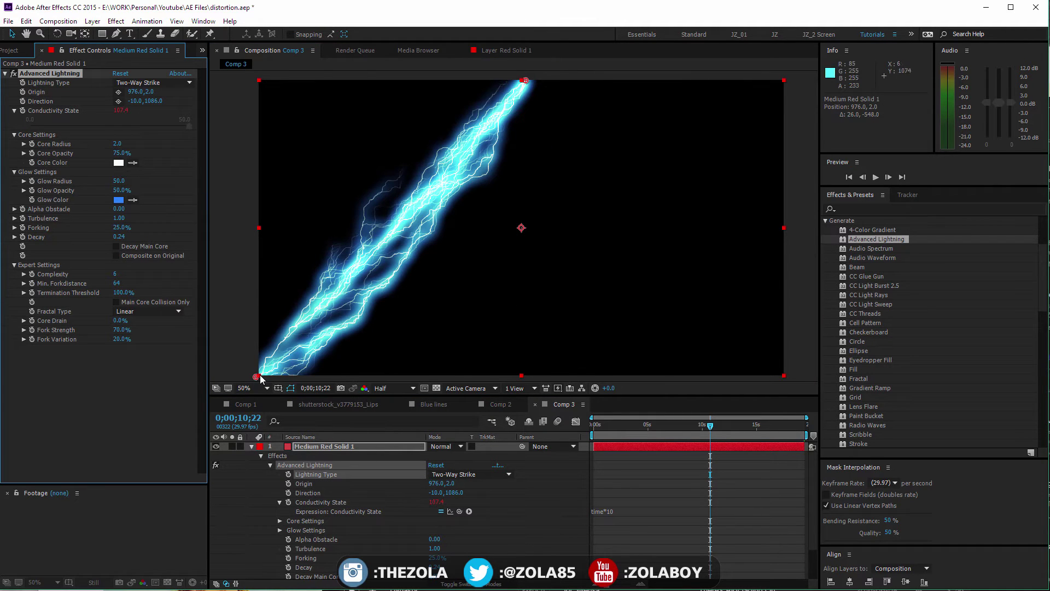
pyautogui.moveTo(257, 377); pyautogui.dragTo(660, 271)
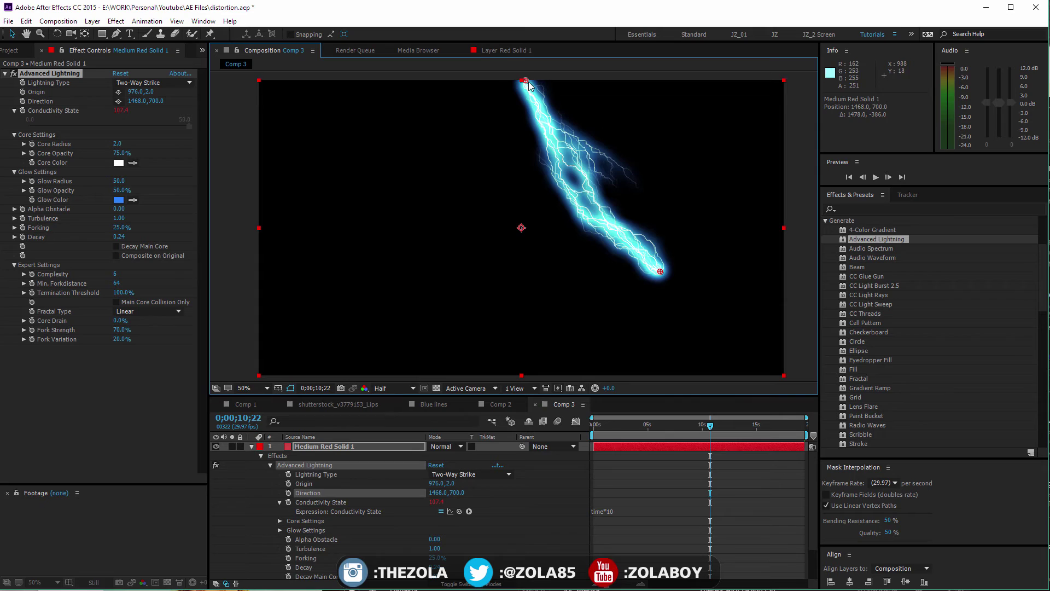
pyautogui.moveTo(529, 85); pyautogui.dragTo(338, 264)
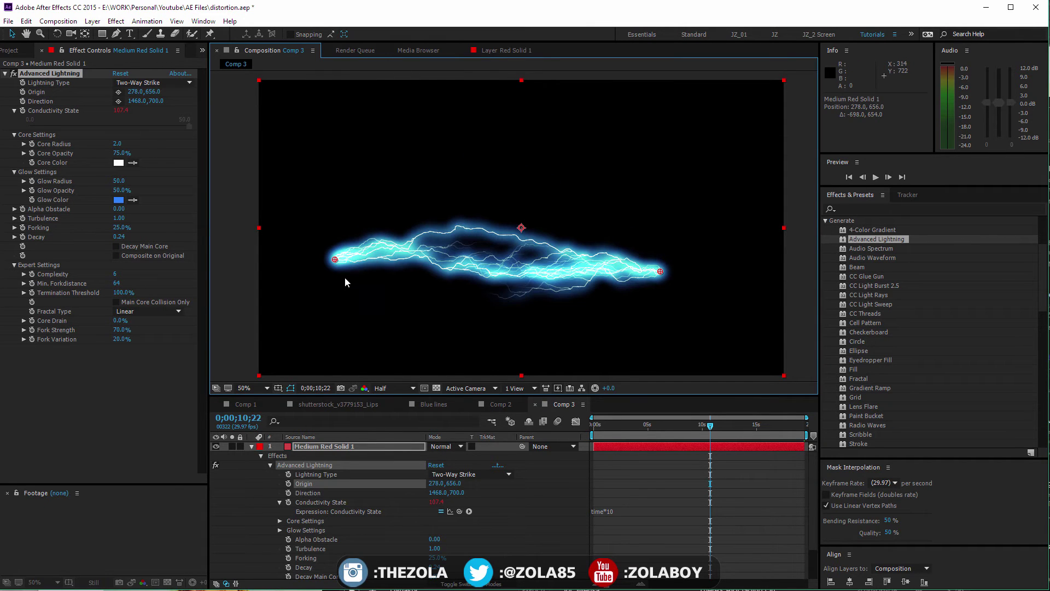
pyautogui.moveTo(661, 273); pyautogui.dragTo(673, 267)
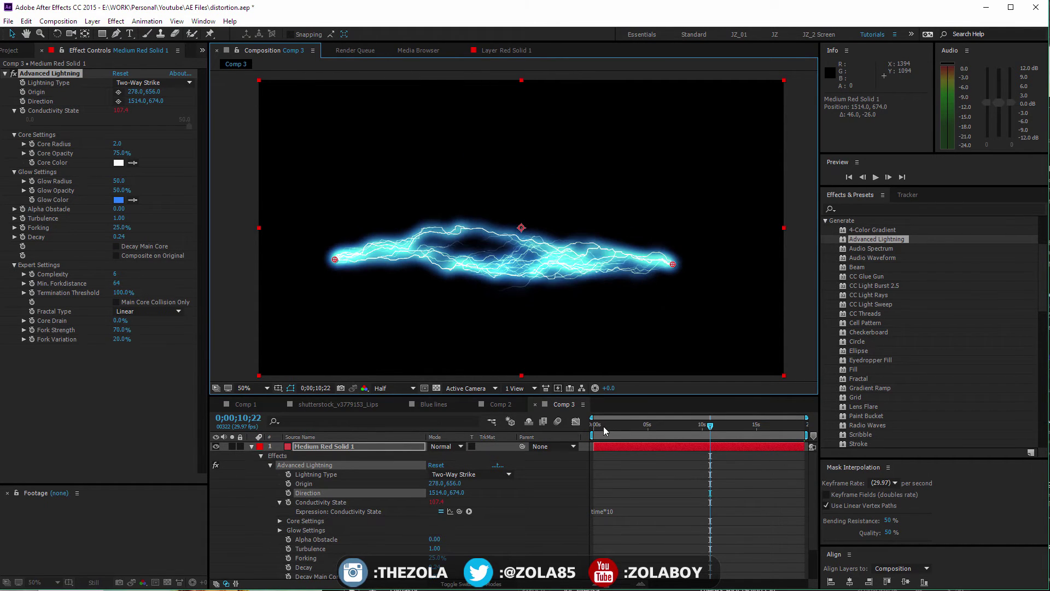
pyautogui.moveTo(606, 431); pyautogui.dragTo(734, 428)
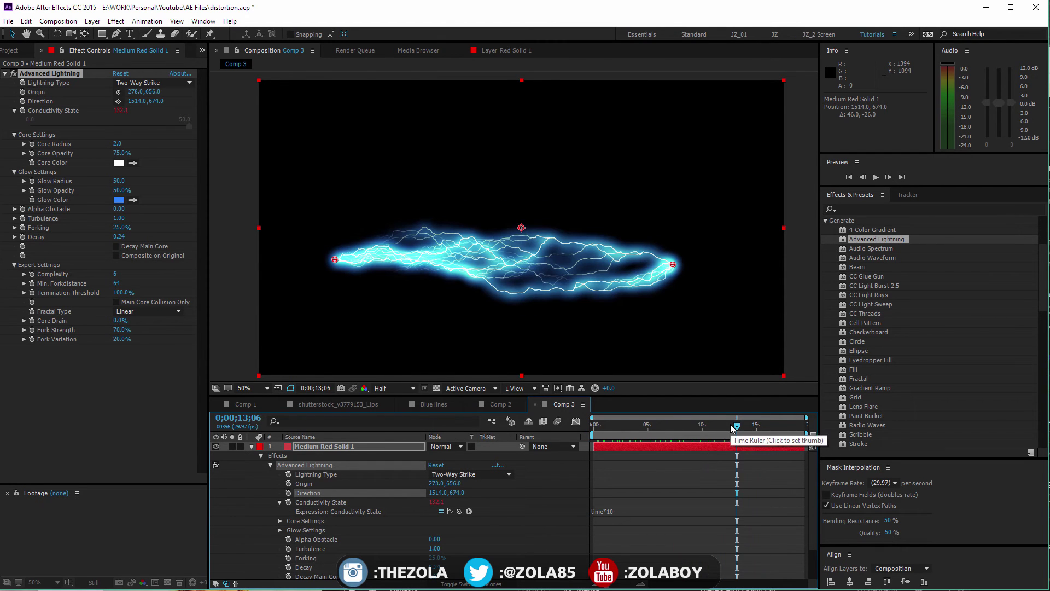
pyautogui.moveTo(596, 428); pyautogui.dragTo(637, 428)
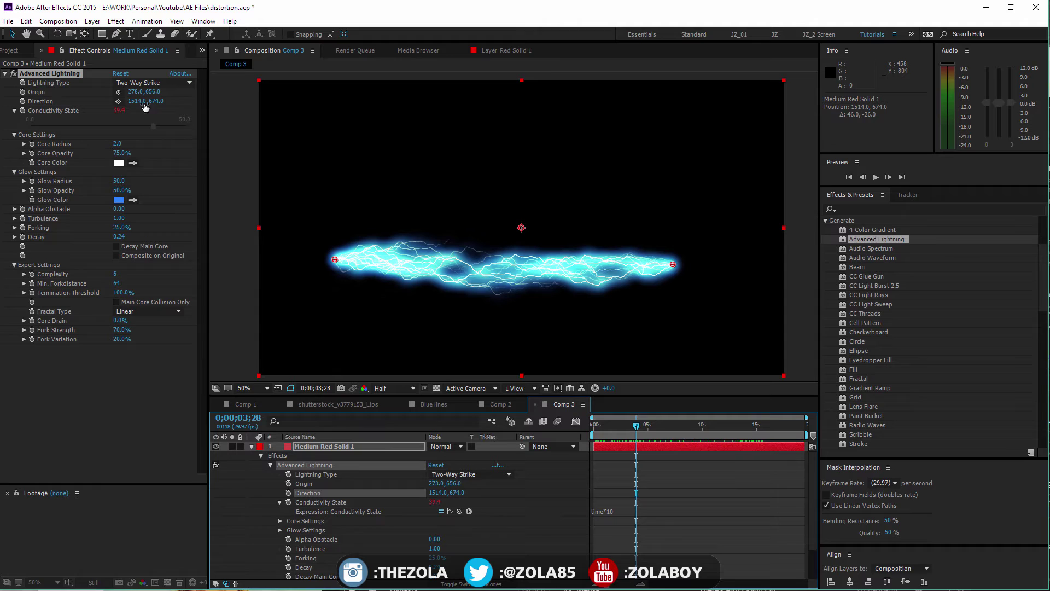
# Move the origin lower-left to 240, 727 and set Core Radius 0.5, Glow Radius 13.6
pyautogui.moveTo(154, 91); pyautogui.dragTo(129, 104)
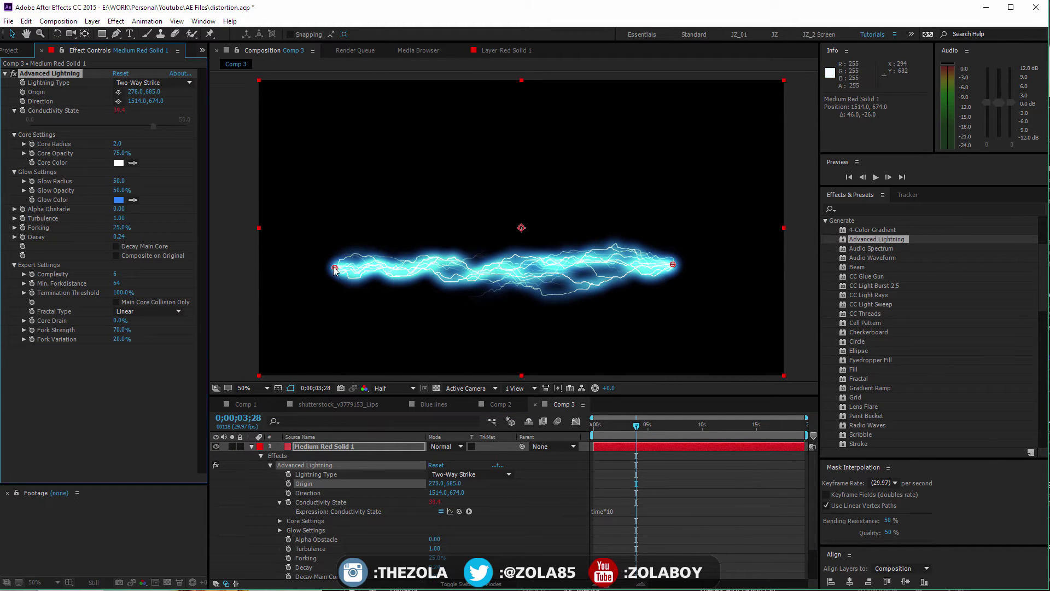
pyautogui.moveTo(335, 270)
pyautogui.mouseDown()
pyautogui.moveTo(389, 160)
pyautogui.moveTo(344, 185)
pyautogui.moveTo(324, 279)
pyautogui.mouseUp()
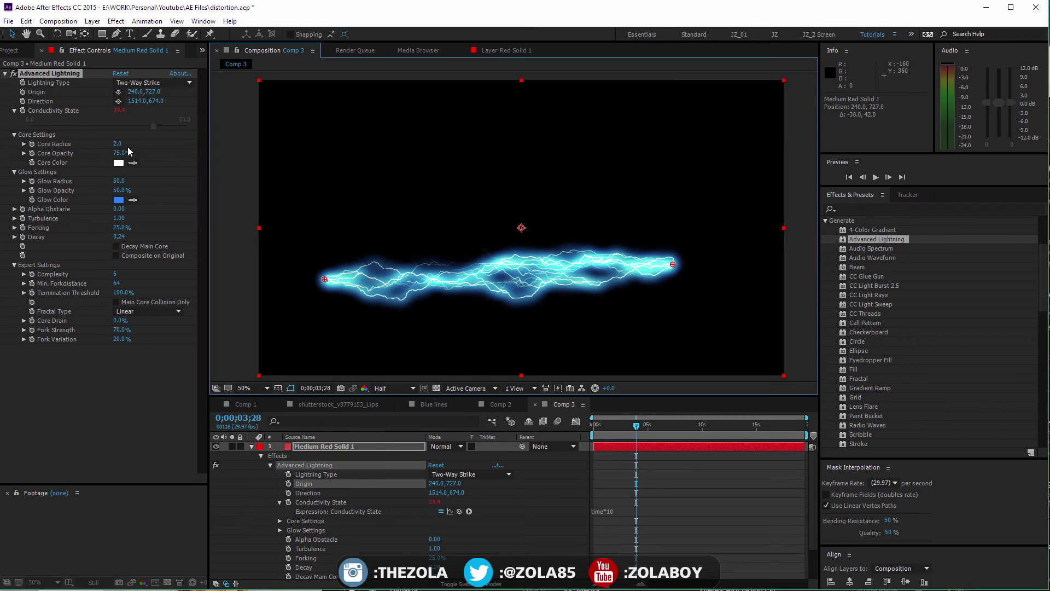
pyautogui.moveTo(117, 144); pyautogui.dragTo(0, 199)
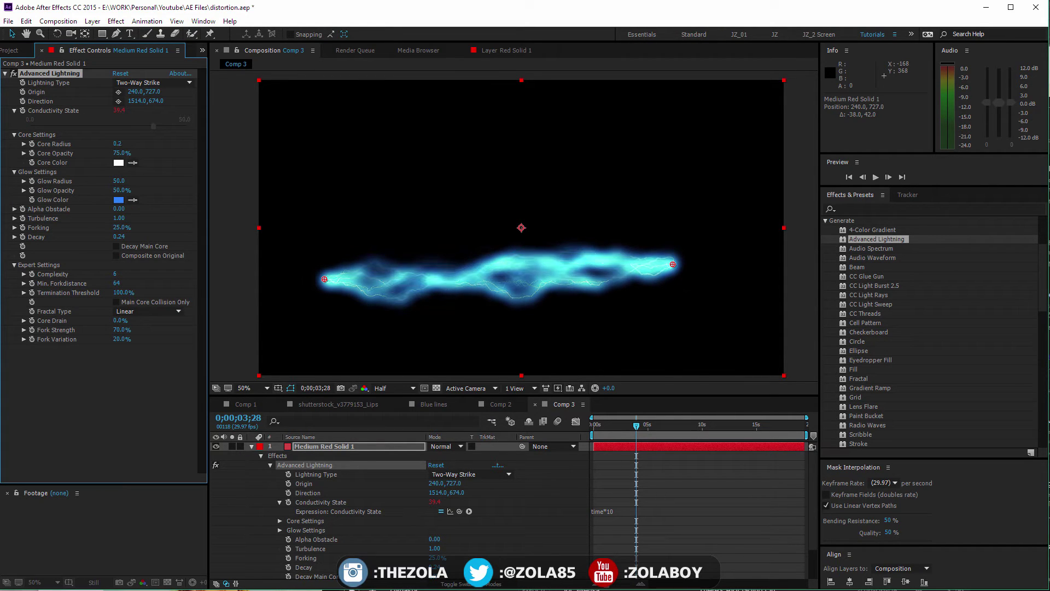
pyautogui.moveTo(1, 199); pyautogui.dragTo(0, 253)
pyautogui.moveTo(130, 143); pyautogui.dragTo(151, 148)
pyautogui.moveTo(119, 180); pyautogui.dragTo(1, 255)
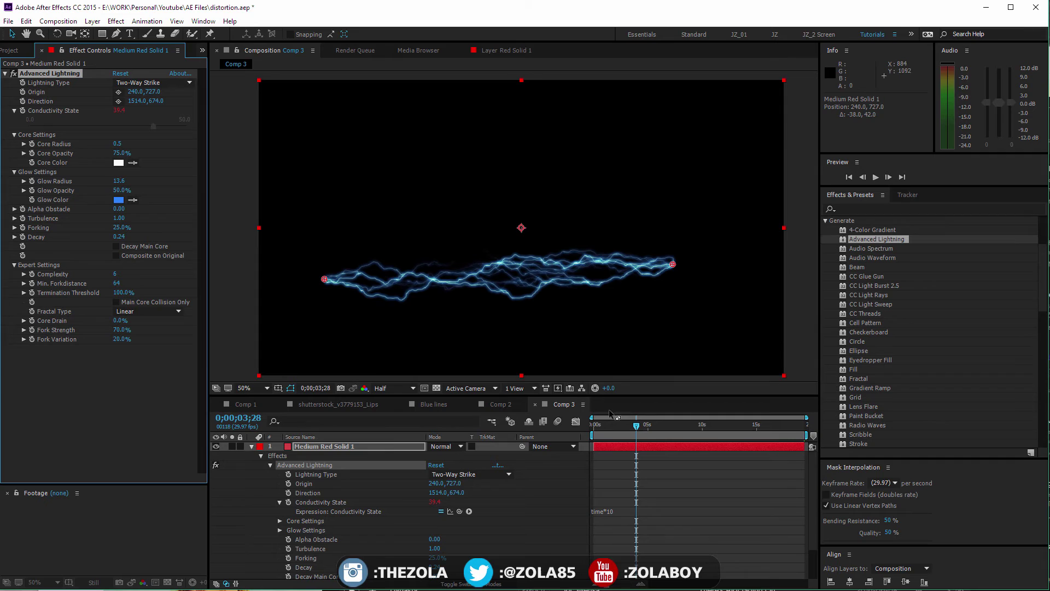
pyautogui.moveTo(621, 425); pyautogui.dragTo(647, 425)
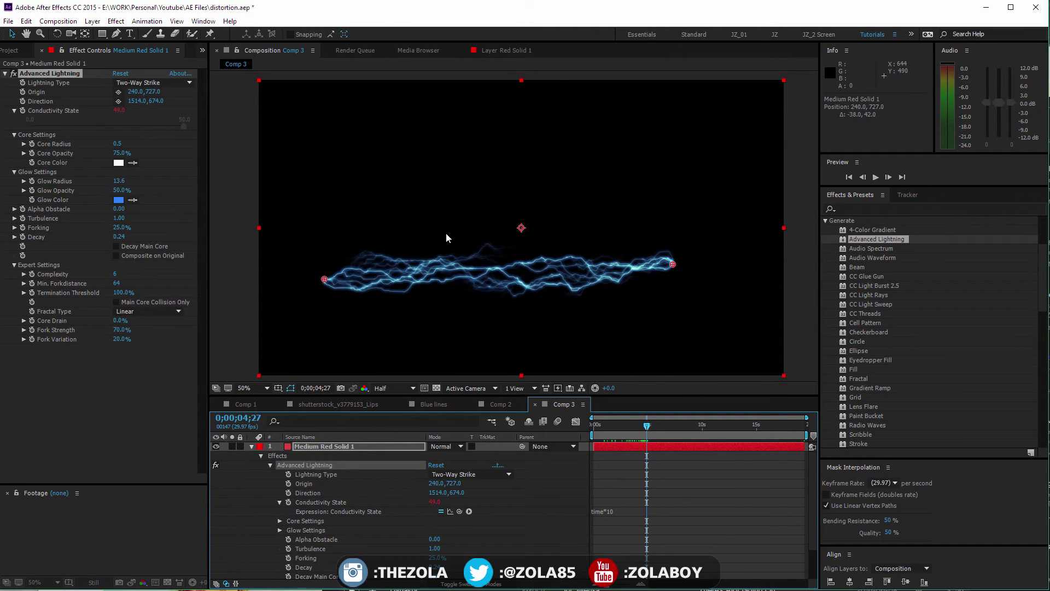
pyautogui.click(852, 208)
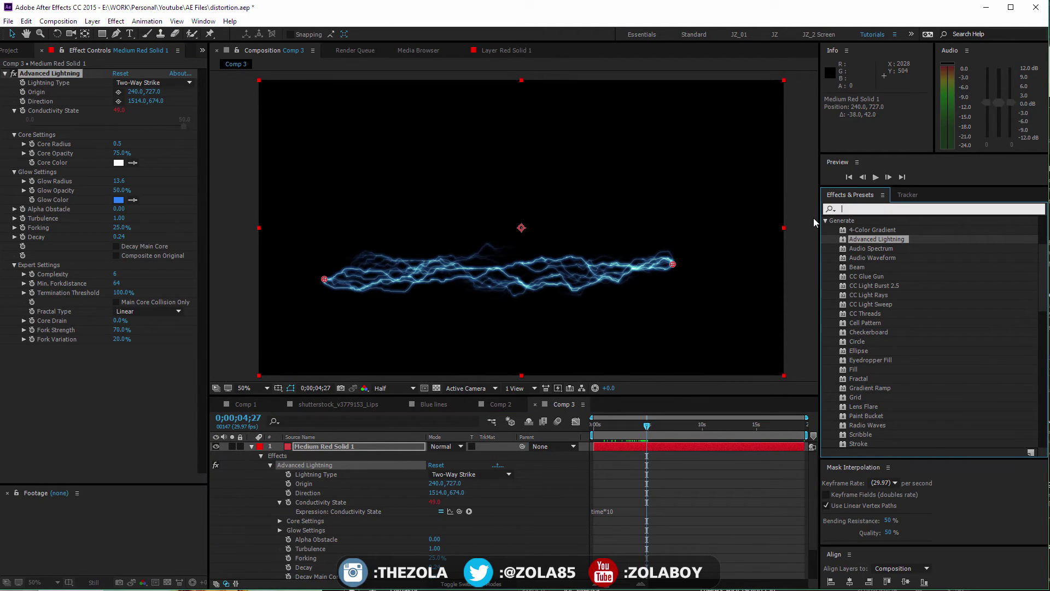
pyautogui.write('glow')
pyautogui.moveTo(863, 425); pyautogui.dragTo(409, 449)
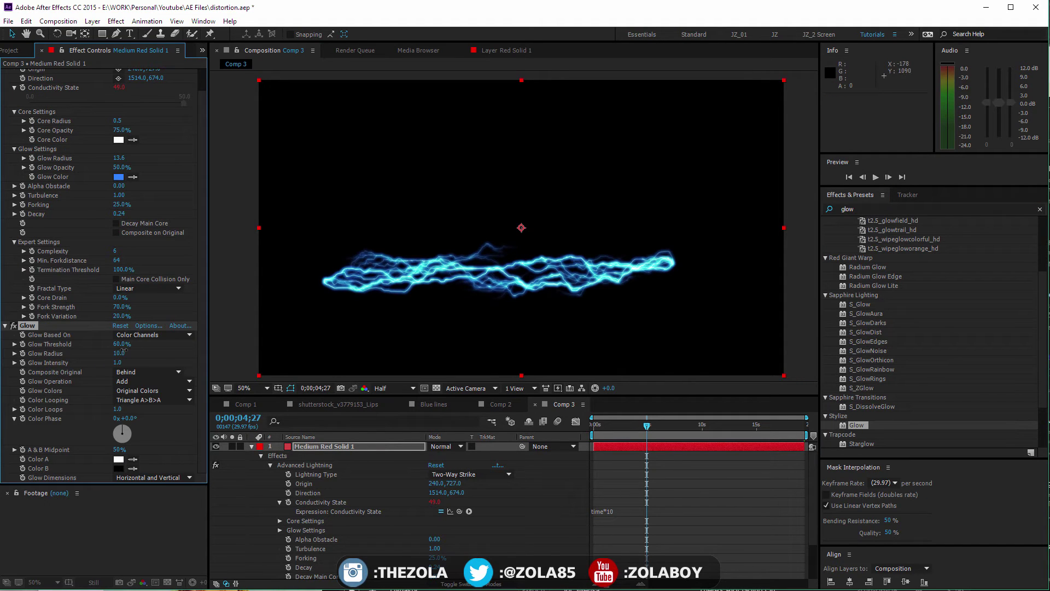
pyautogui.moveTo(123, 350); pyautogui.dragTo(199, 364)
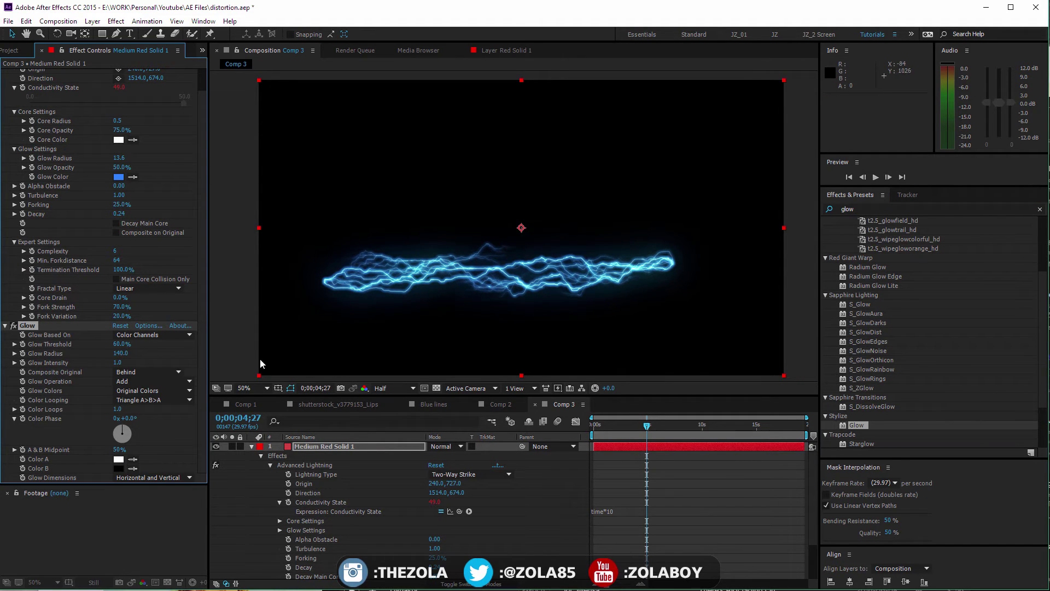
pyautogui.moveTo(646, 426)
pyautogui.mouseDown()
pyautogui.moveTo(596, 425)
pyautogui.moveTo(650, 426)
pyautogui.mouseUp()
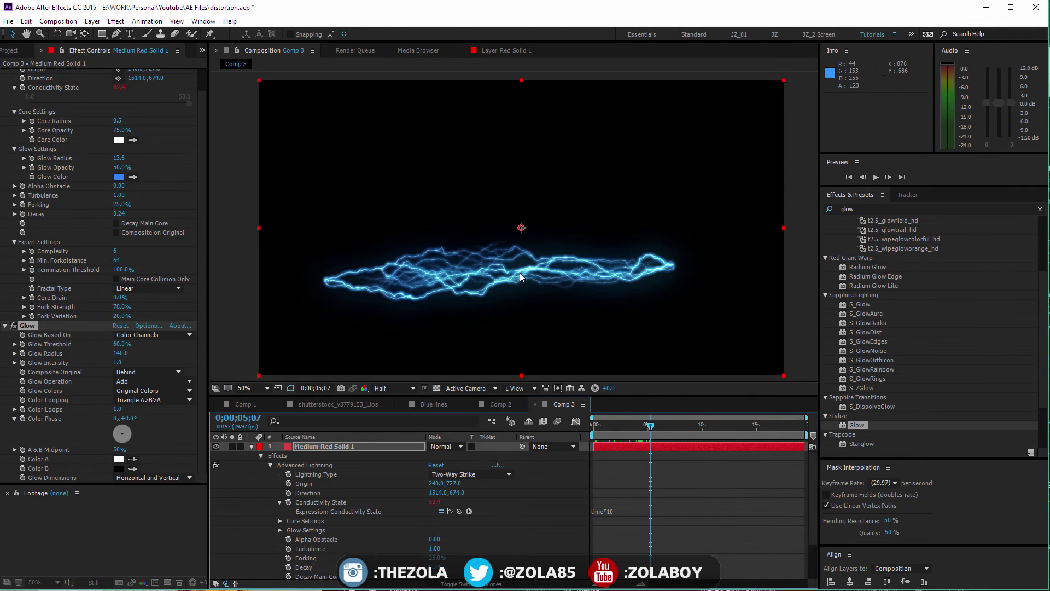
pyautogui.press('Delete')
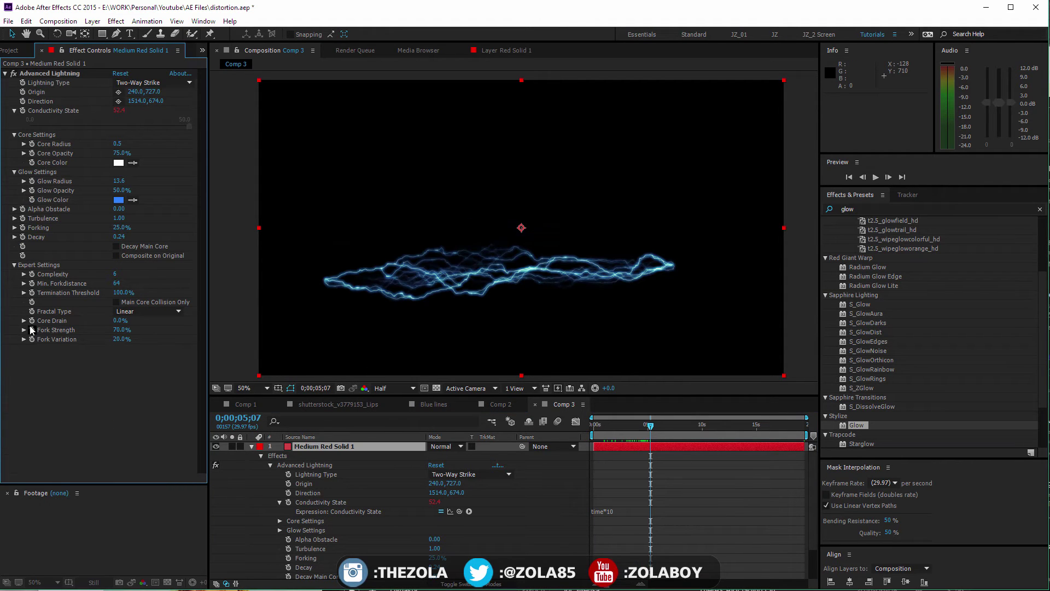
# Set the lightning Glow Opacity to 60% and Turbulence to 1.25
pyautogui.moveTo(640, 426); pyautogui.dragTo(680, 426)
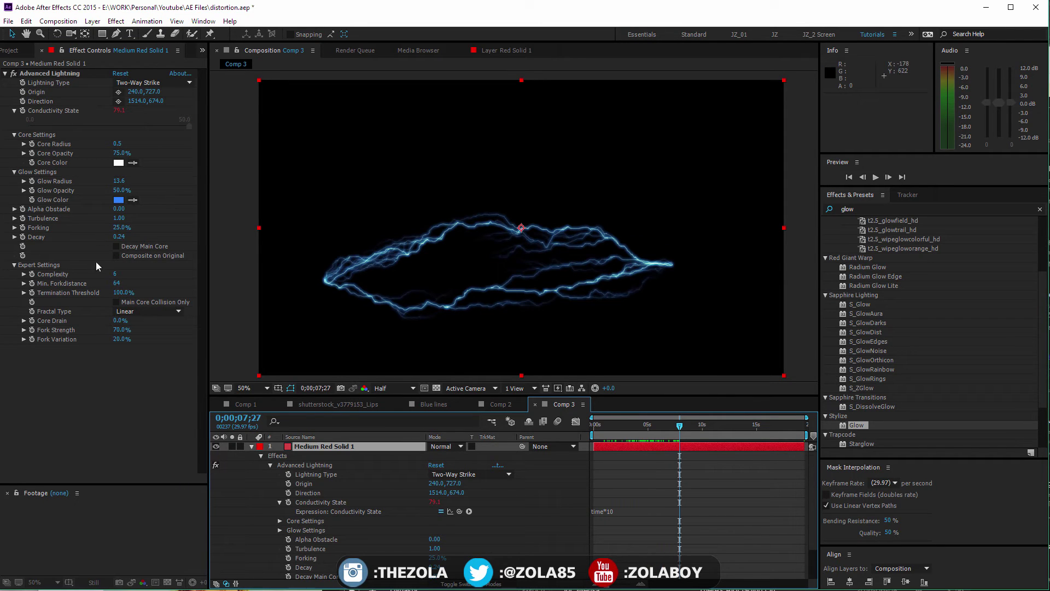
pyautogui.moveTo(121, 195)
pyautogui.mouseDown()
pyautogui.moveTo(101, 201)
pyautogui.moveTo(122, 191)
pyautogui.mouseUp()
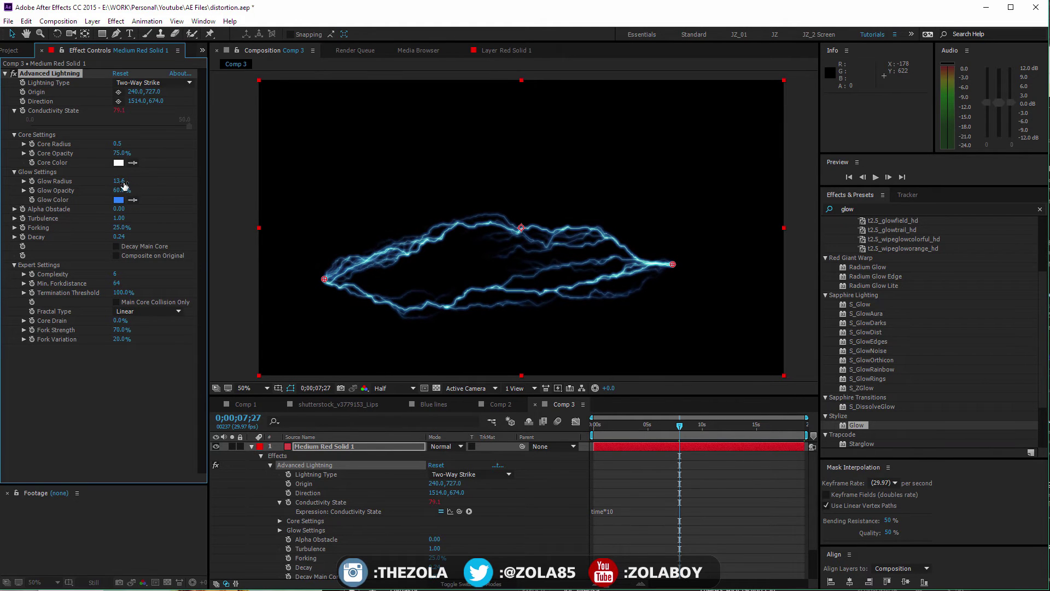
pyautogui.click(138, 219)
pyautogui.moveTo(137, 218); pyautogui.dragTo(268, 230)
# Set Forking to 38% and turn on Decay Main Core
pyautogui.moveTo(122, 228)
pyautogui.mouseDown()
pyautogui.moveTo(182, 227)
pyautogui.moveTo(115, 239)
pyautogui.mouseUp()
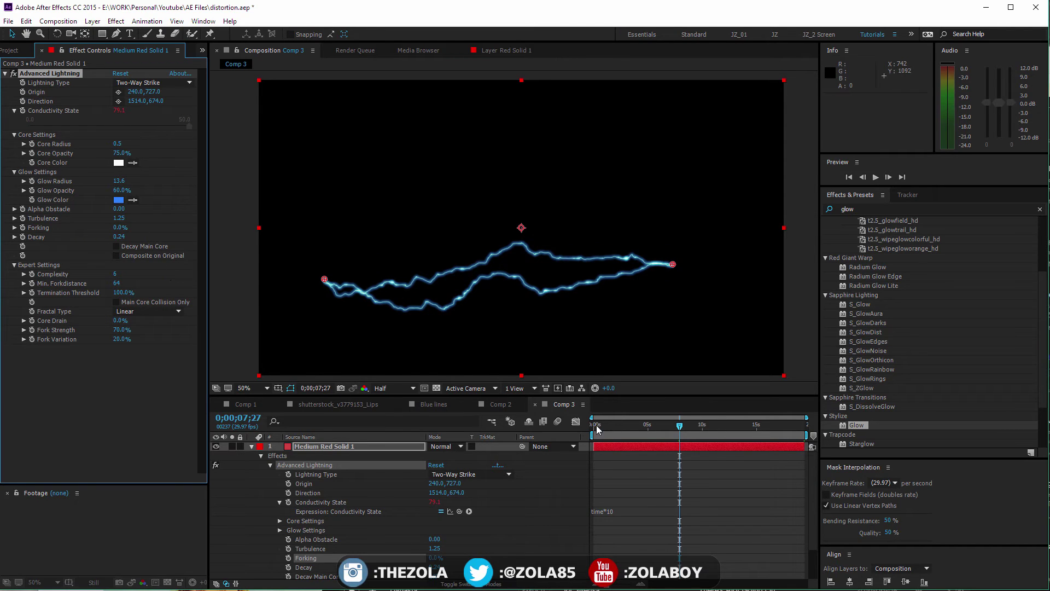
pyautogui.moveTo(597, 429); pyautogui.dragTo(637, 425)
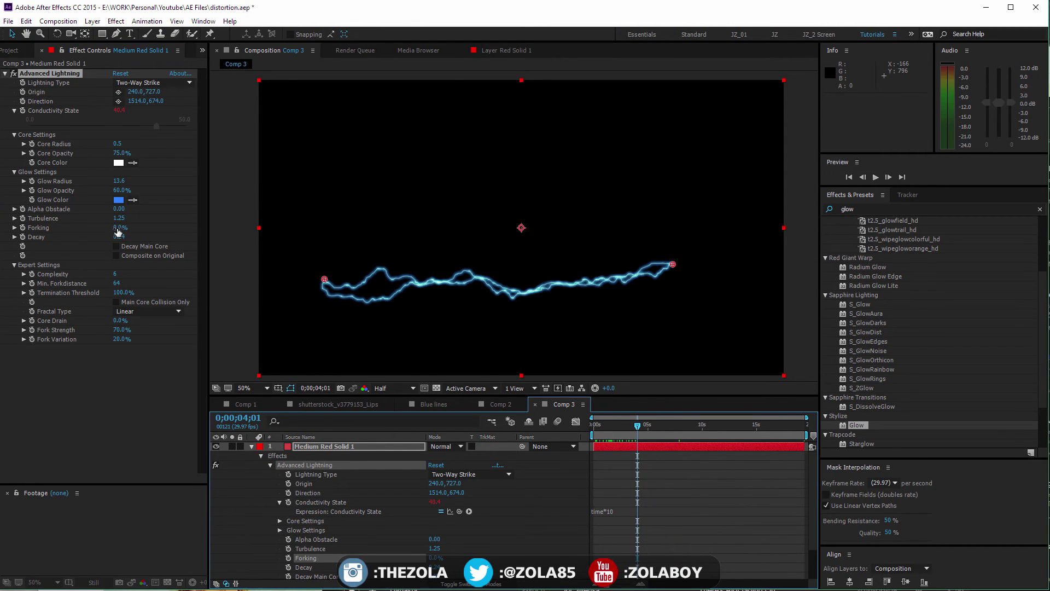
pyautogui.moveTo(118, 232); pyautogui.dragTo(195, 226)
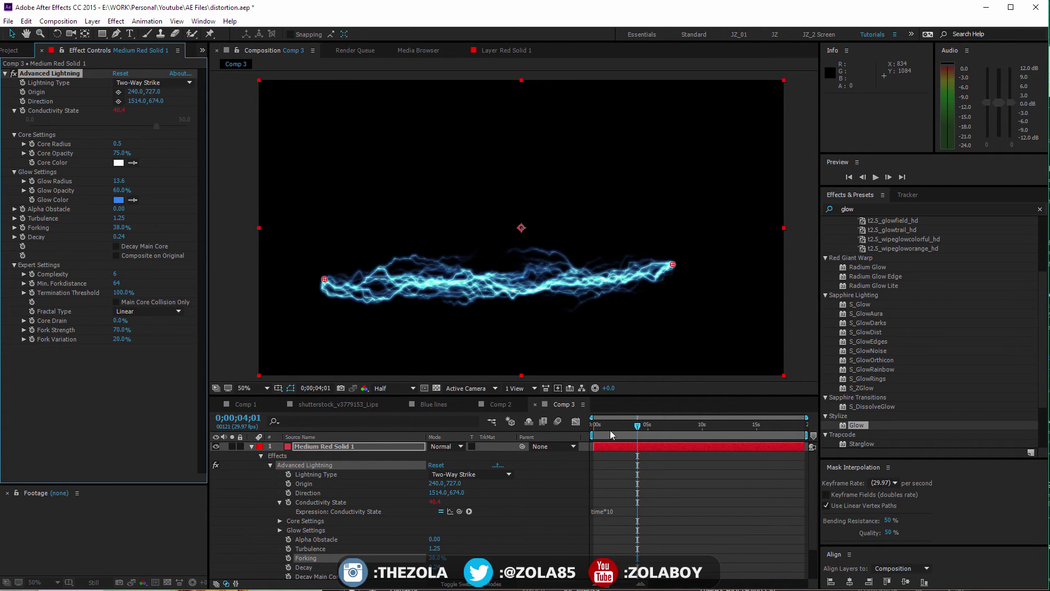
pyautogui.moveTo(602, 426); pyautogui.dragTo(640, 425)
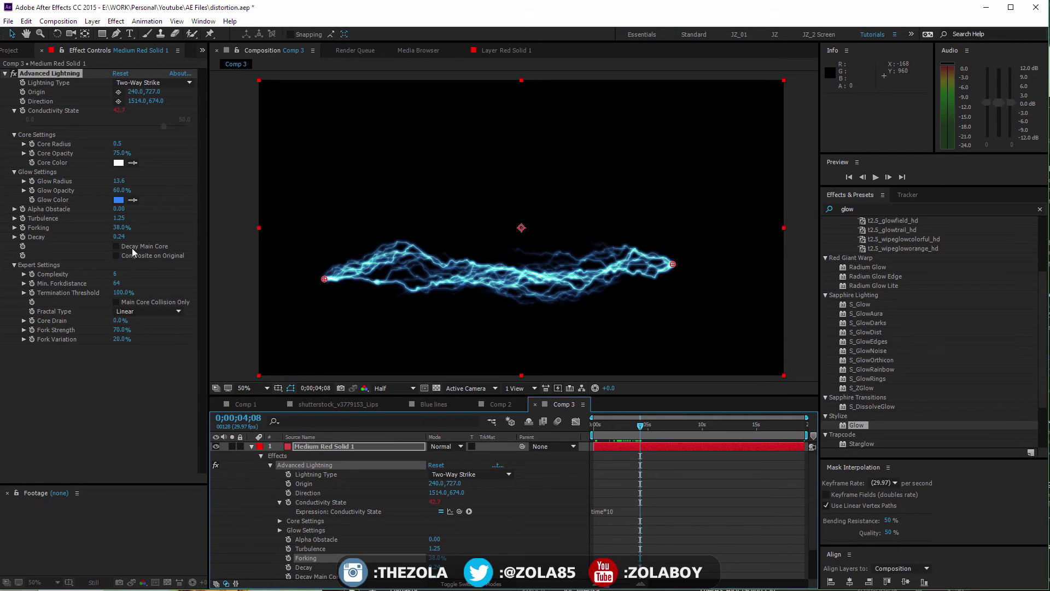
pyautogui.click(112, 245)
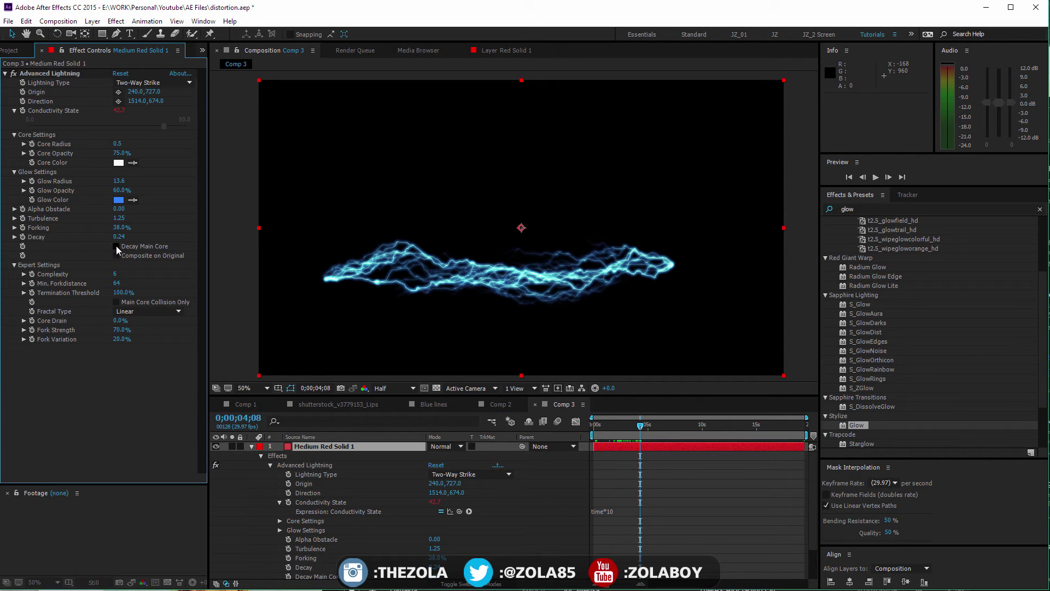
pyautogui.click(116, 246)
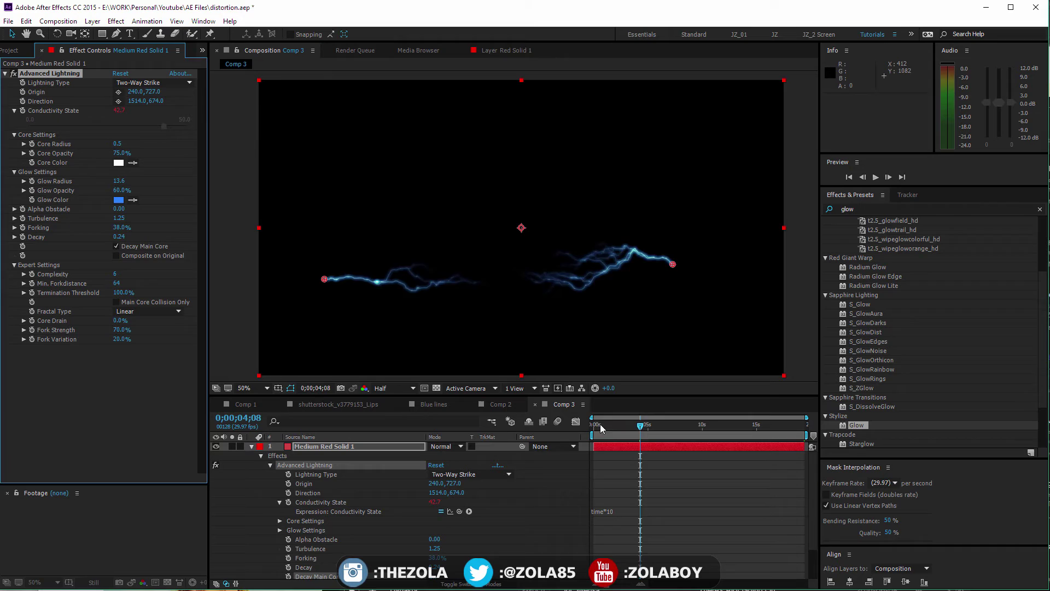
# Move the Direction point up toward the upper right and turn Decay Main Core off
pyautogui.moveTo(600, 427); pyautogui.dragTo(615, 425)
pyautogui.moveTo(675, 263); pyautogui.dragTo(687, 231)
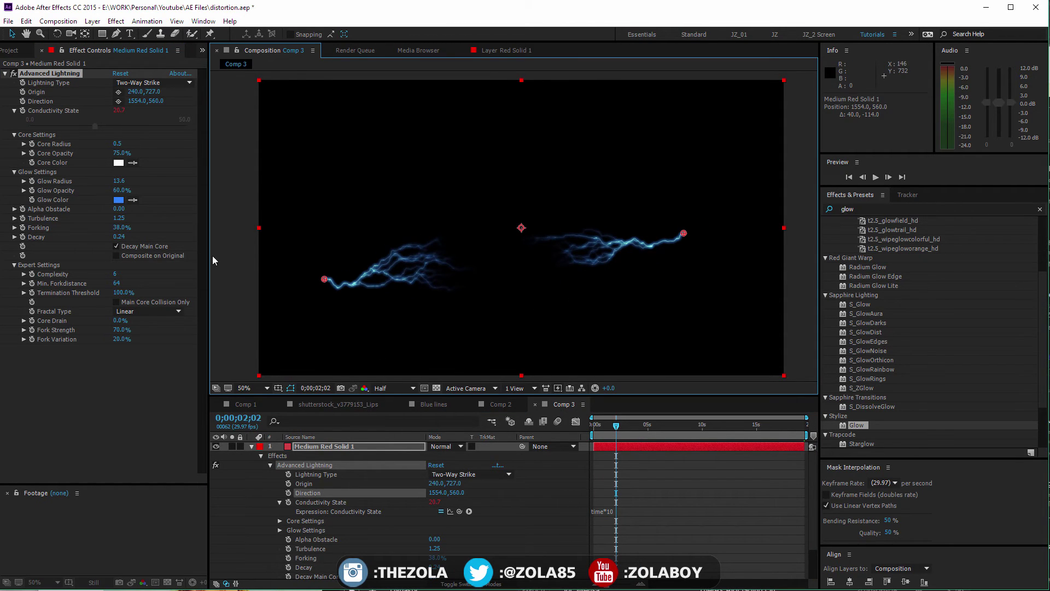
pyautogui.click(115, 246)
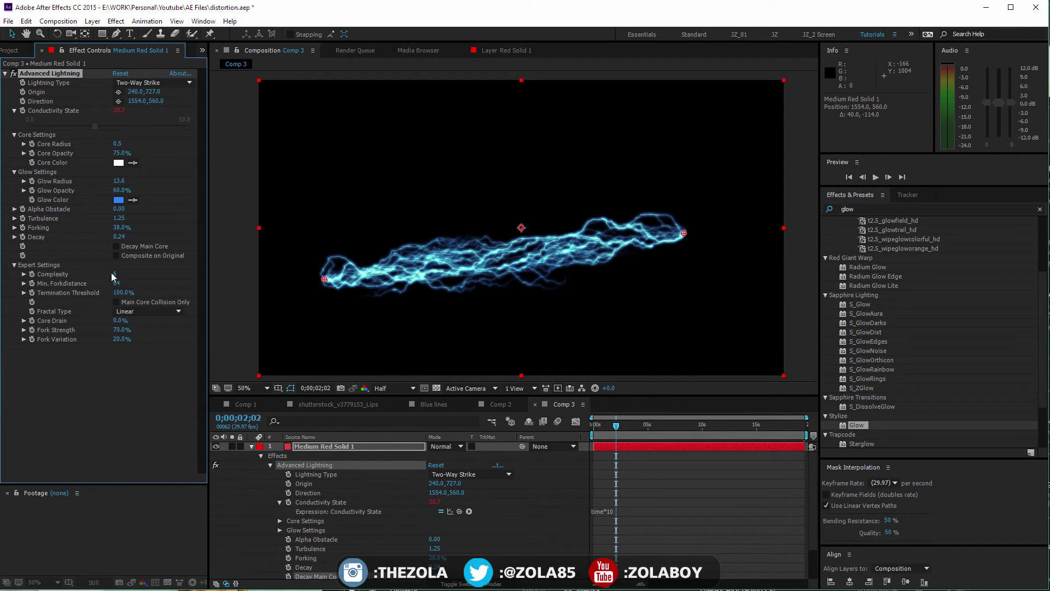
pyautogui.click(126, 276)
# Adjust Complexity, undo a Min. Forkdistance change, and settle Complexity at 8
pyautogui.moveTo(116, 275); pyautogui.dragTo(134, 272)
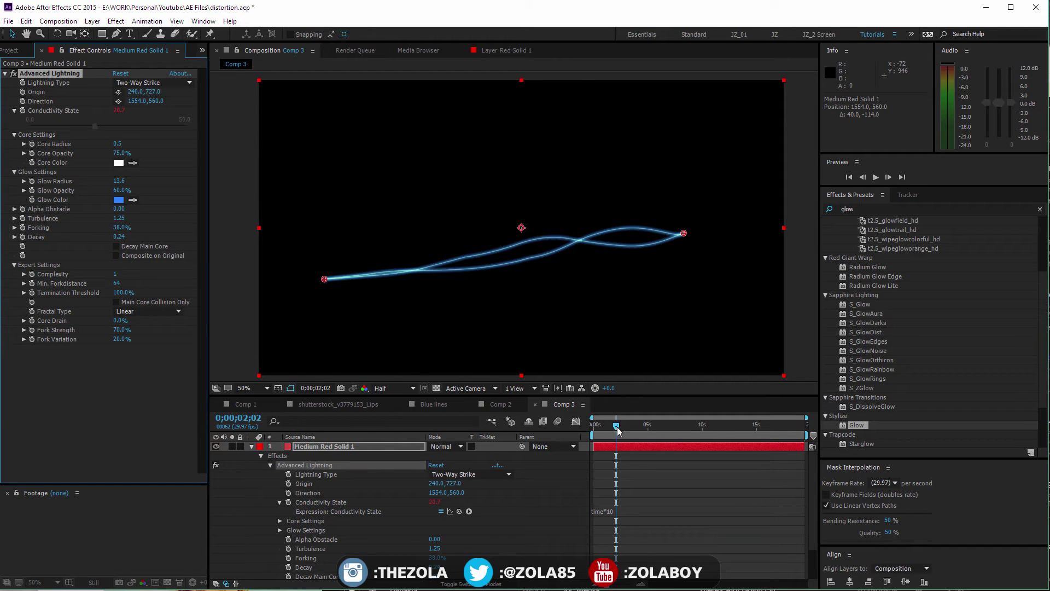
pyautogui.moveTo(605, 425); pyautogui.dragTo(665, 424)
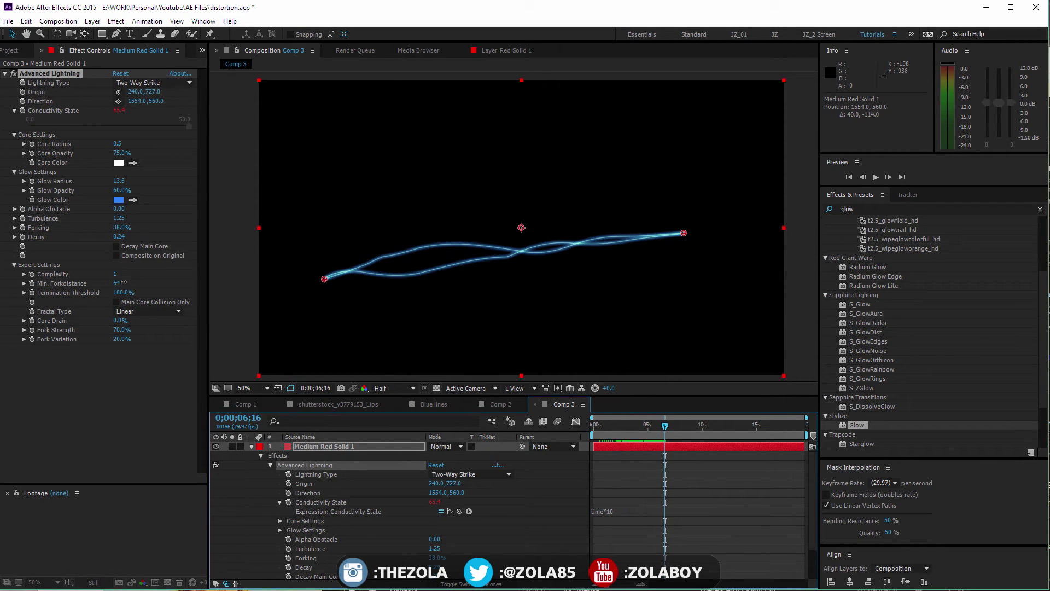
pyautogui.moveTo(123, 282); pyautogui.dragTo(144, 280)
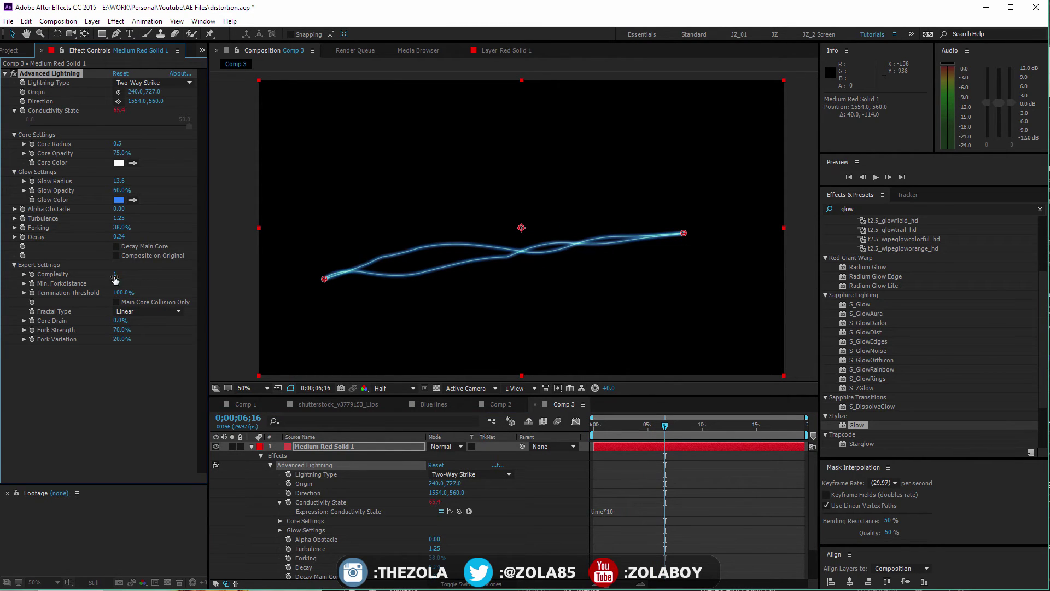
pyautogui.hotkey('ctrl', 'z')
pyautogui.moveTo(116, 274); pyautogui.dragTo(128, 273)
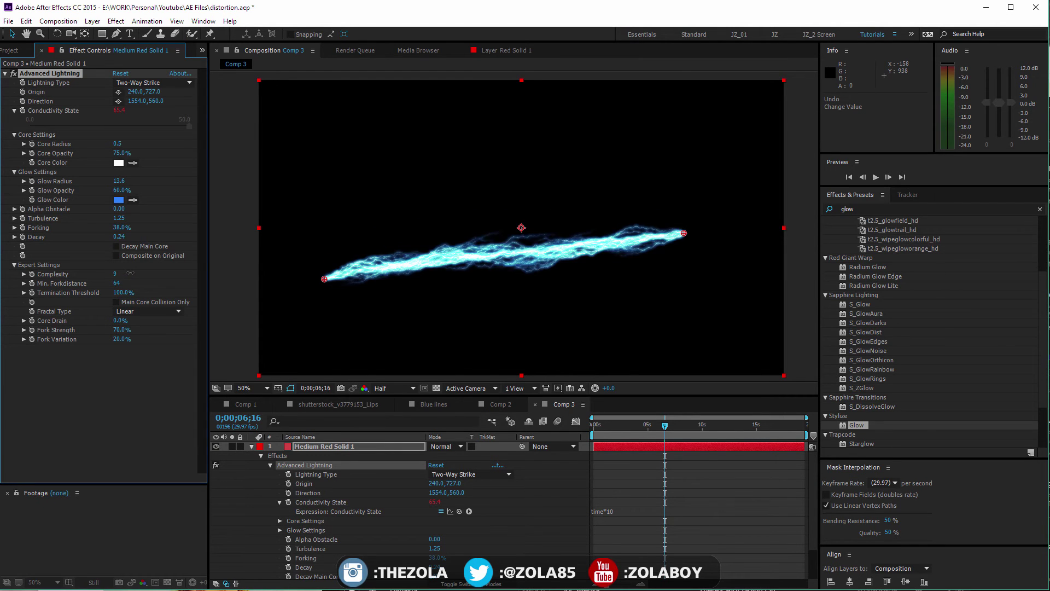
pyautogui.moveTo(139, 271); pyautogui.dragTo(135, 272)
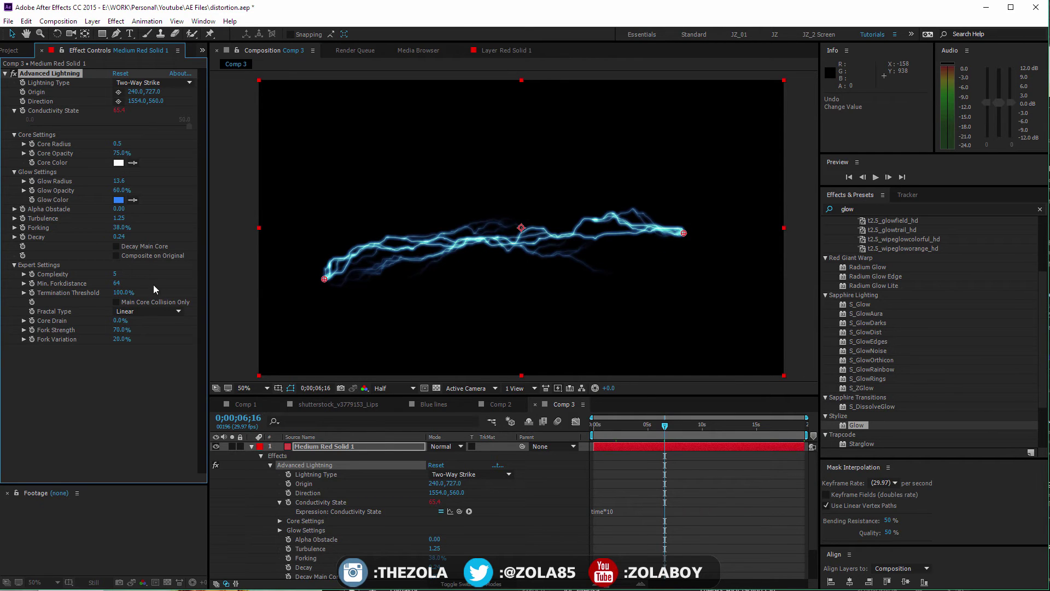
pyautogui.moveTo(639, 431); pyautogui.dragTo(669, 430)
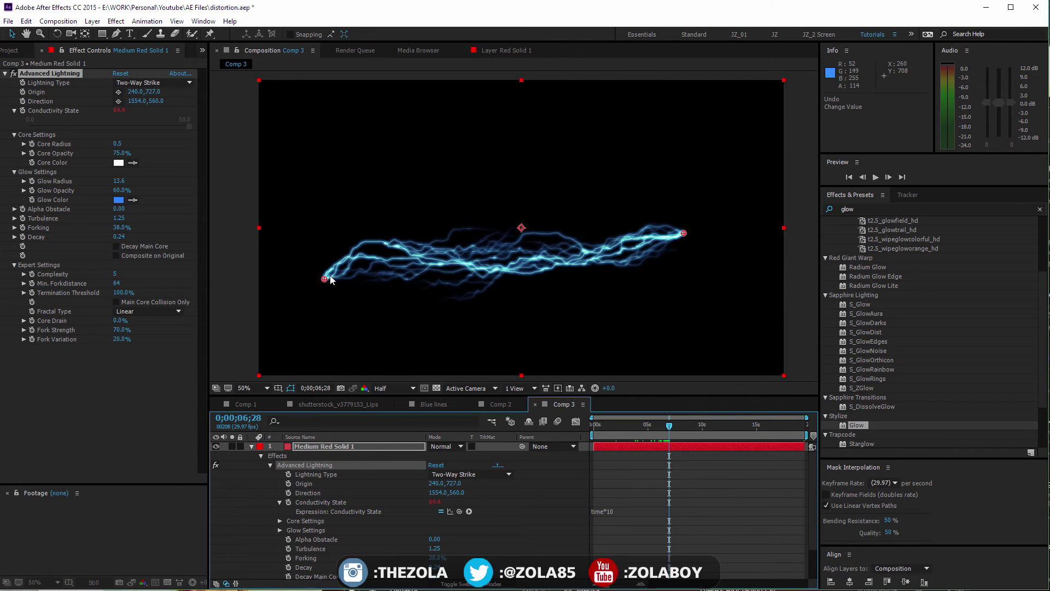
# Drag the bolt's origin to the top and its end down so it runs vertically from 798, 17 to 900, 950
pyautogui.moveTo(324, 279); pyautogui.dragTo(477, 85)
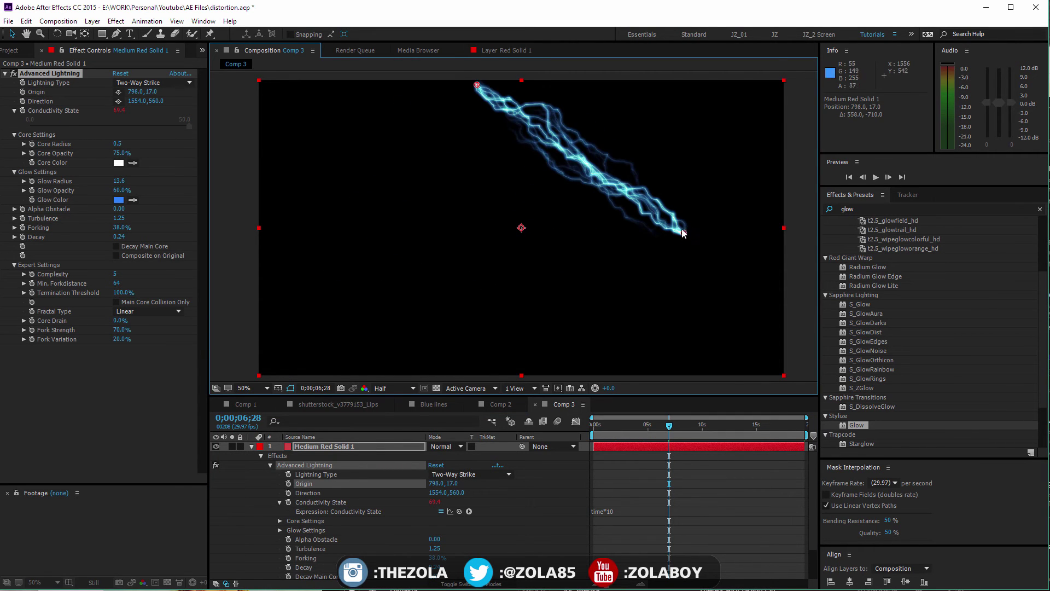
pyautogui.moveTo(684, 233); pyautogui.dragTo(505, 340)
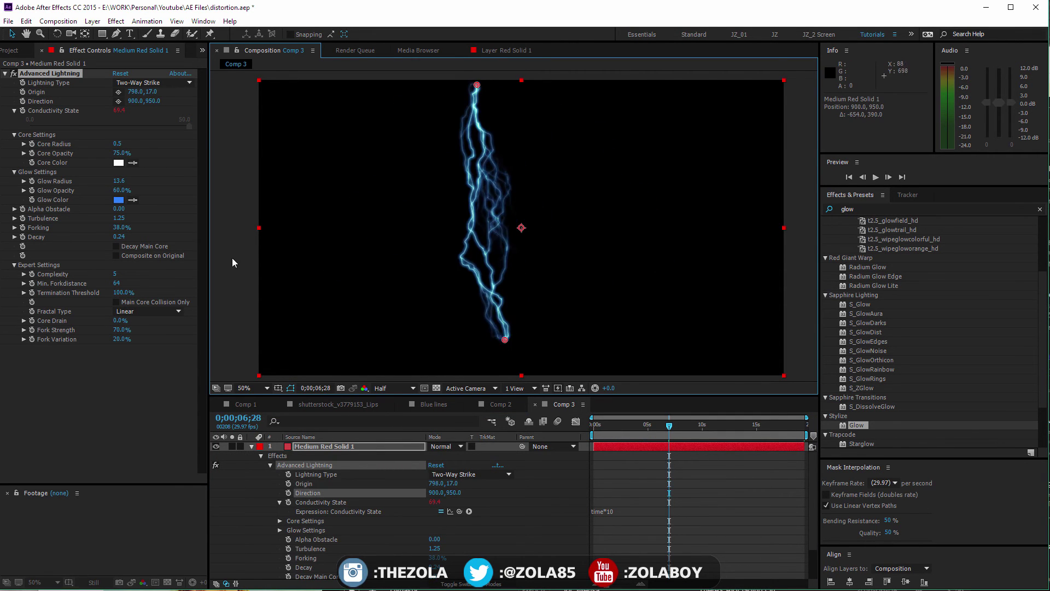
pyautogui.click(121, 267)
pyautogui.click(113, 273)
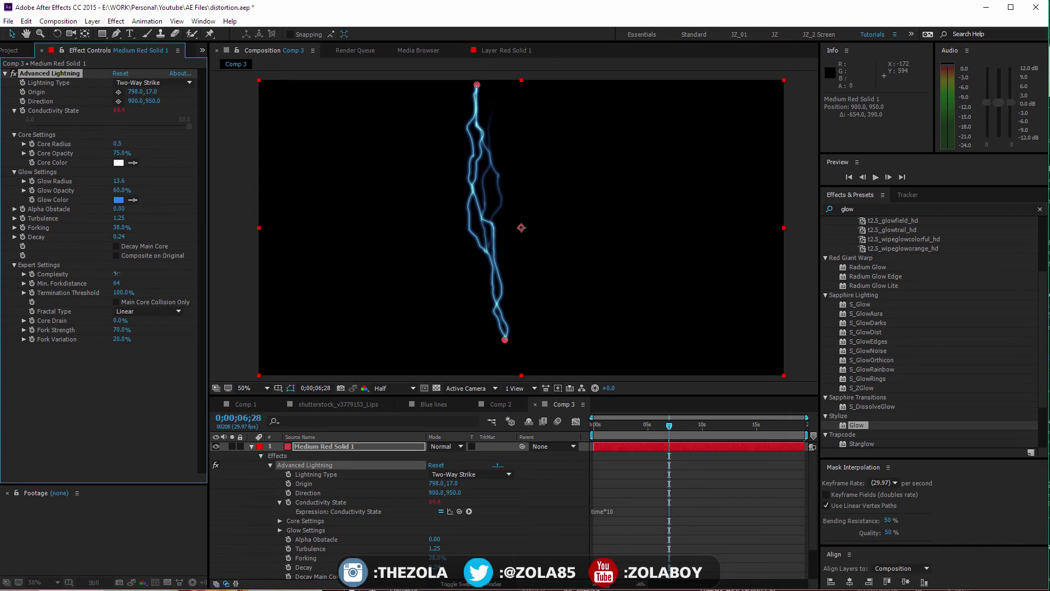
# Adjust the expert settings to Complexity 6 and Min. Forkdistance 163
pyautogui.moveTo(117, 274); pyautogui.dragTo(203, 282)
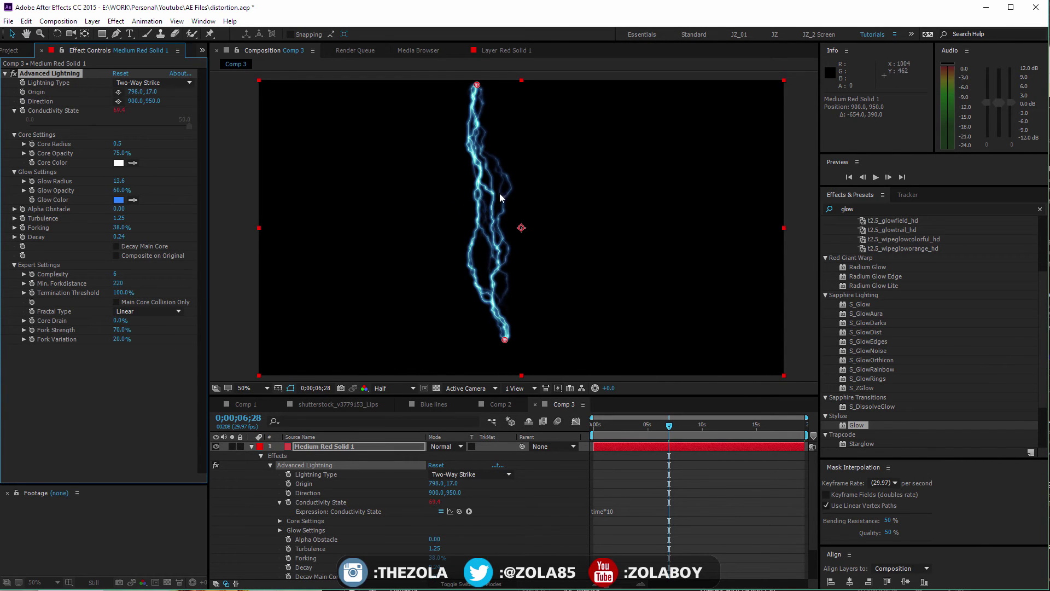
pyautogui.moveTo(119, 283); pyautogui.dragTo(135, 283)
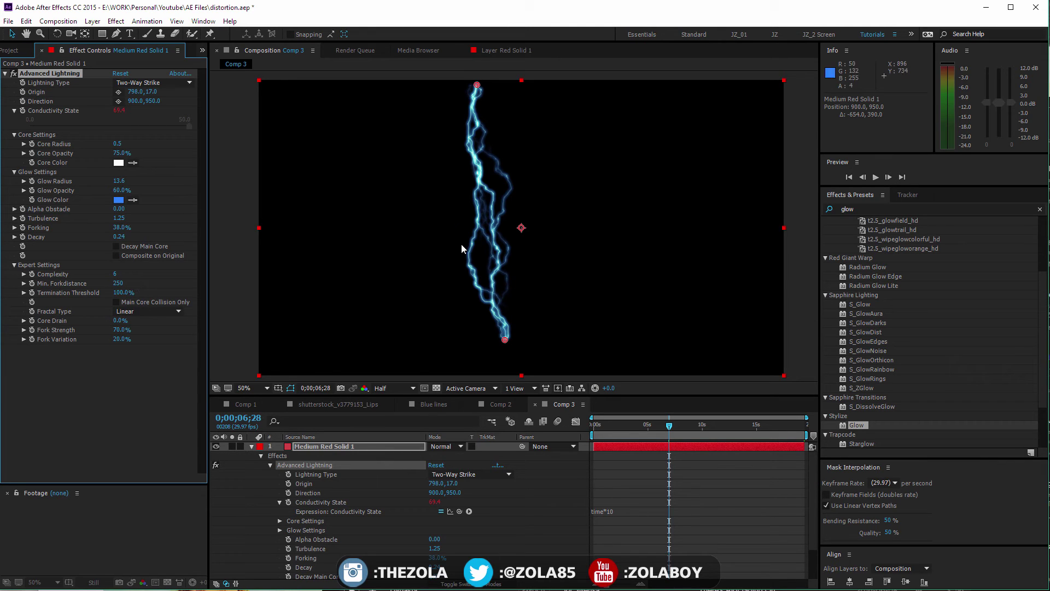
pyautogui.moveTo(122, 285); pyautogui.dragTo(96, 305)
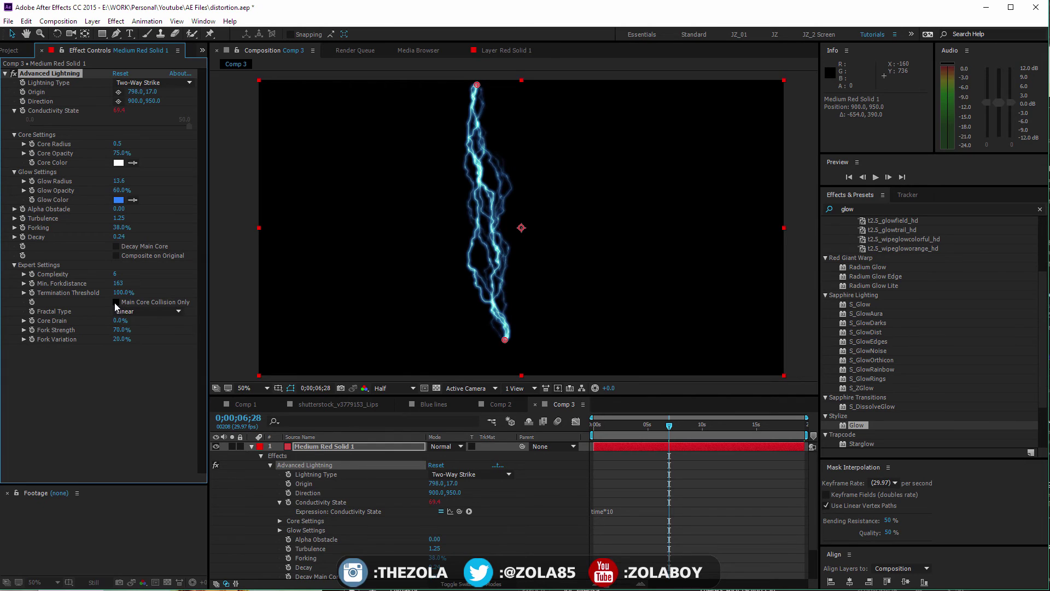
# Try the Semi Linear and Spline fractal types, then set Complexity to 1
pyautogui.click(159, 312)
pyautogui.click(167, 339)
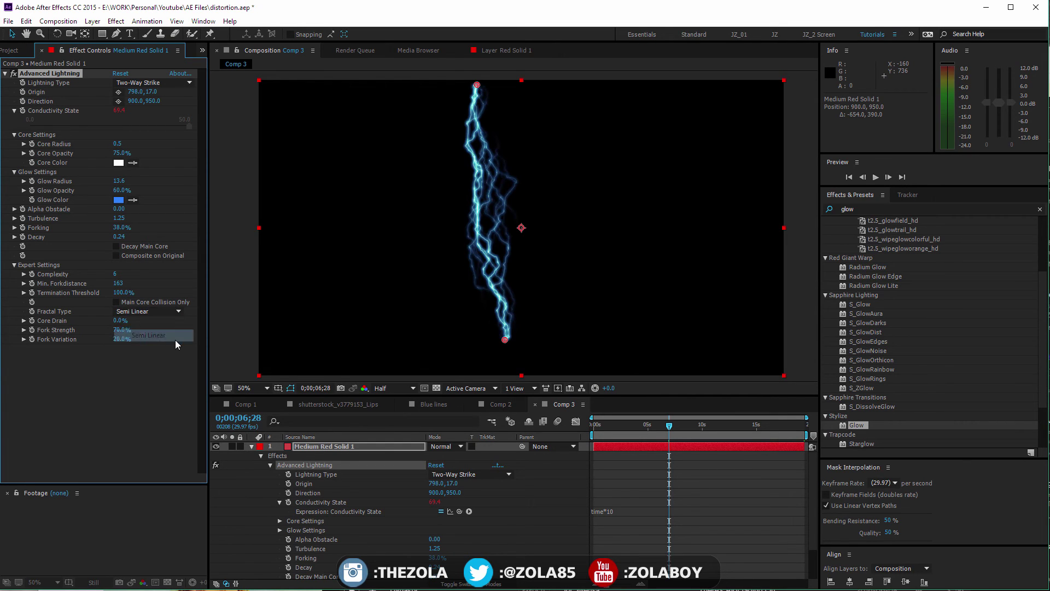
pyautogui.click(158, 311)
pyautogui.click(158, 348)
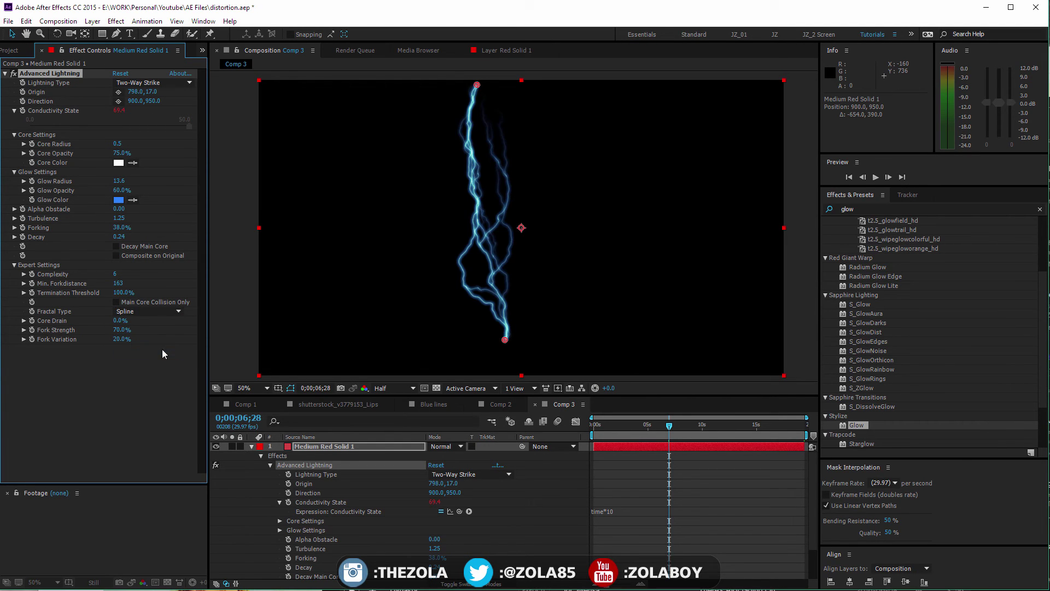
pyautogui.moveTo(113, 276); pyautogui.dragTo(105, 279)
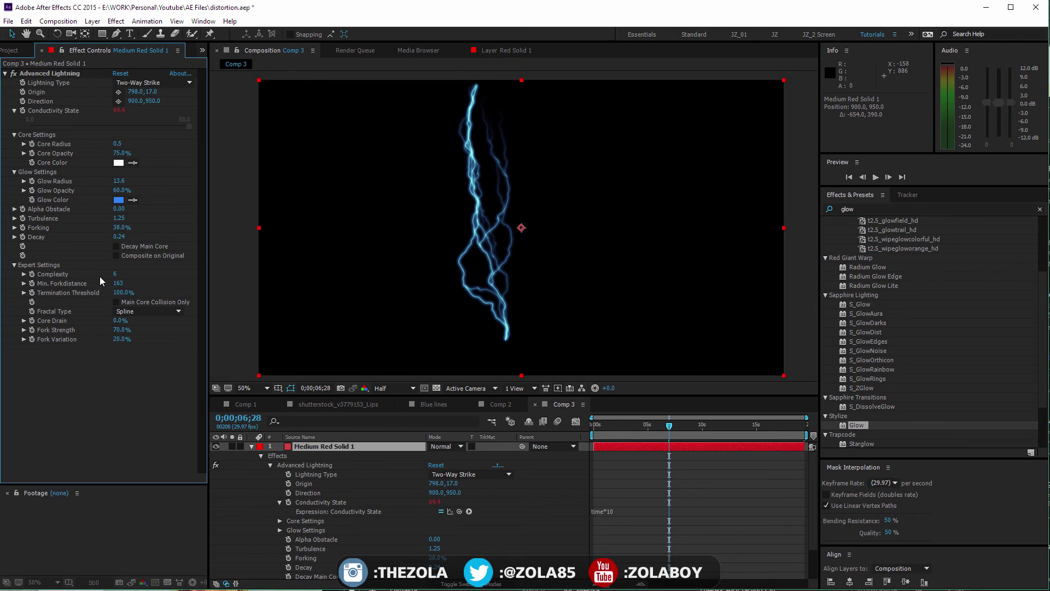
pyautogui.click(113, 274)
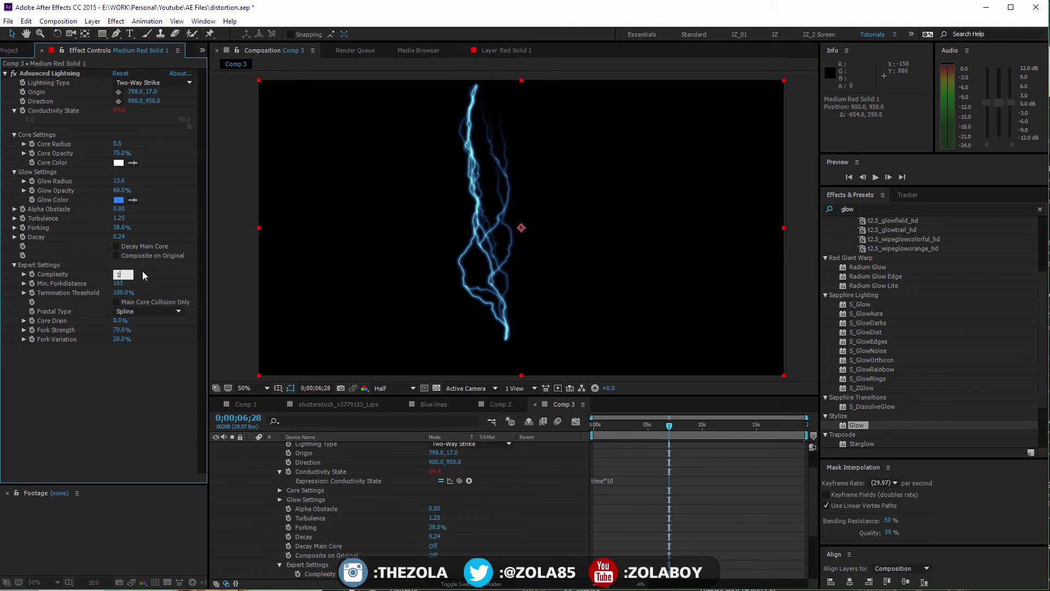
pyautogui.write('1')
pyautogui.press('Return')
pyautogui.moveTo(611, 425); pyautogui.dragTo(649, 425)
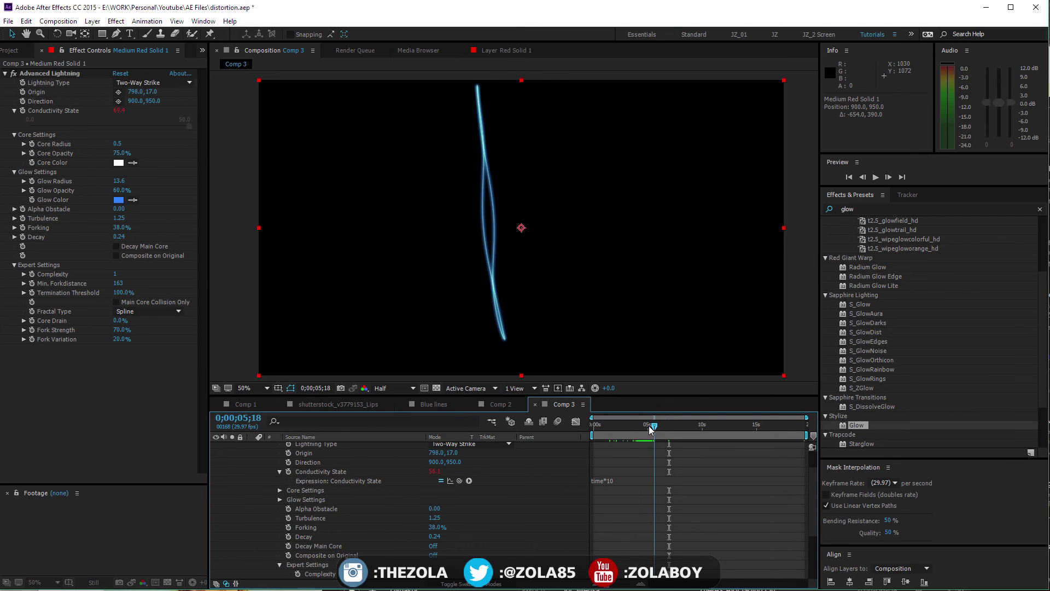
# Compare the Linear, Semi Linear and Spline fractal types on the bolt
pyautogui.click(149, 311)
pyautogui.click(157, 322)
pyautogui.click(158, 311)
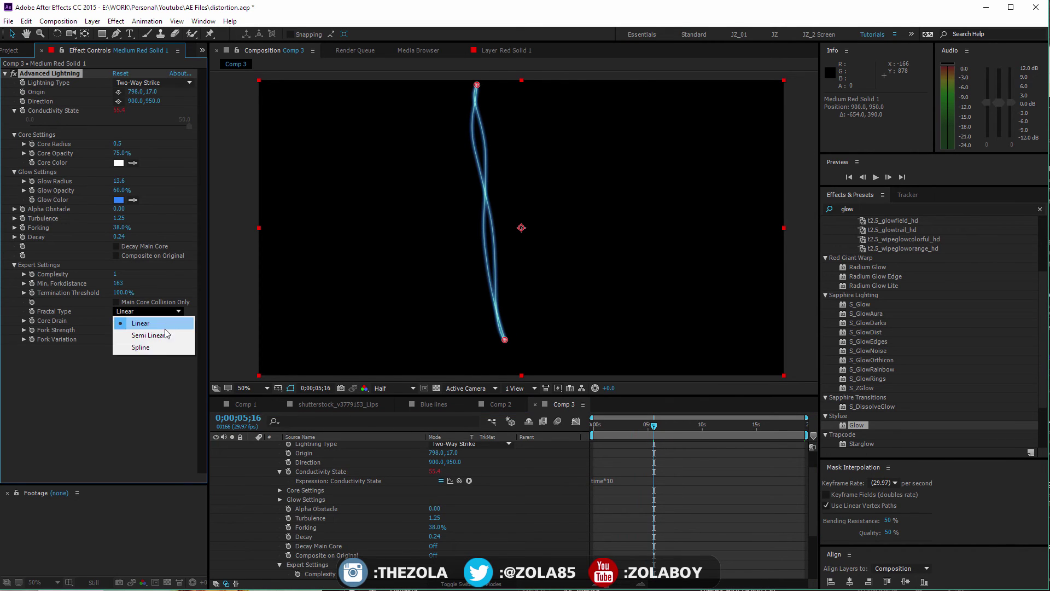
pyautogui.click(165, 330)
pyautogui.click(158, 311)
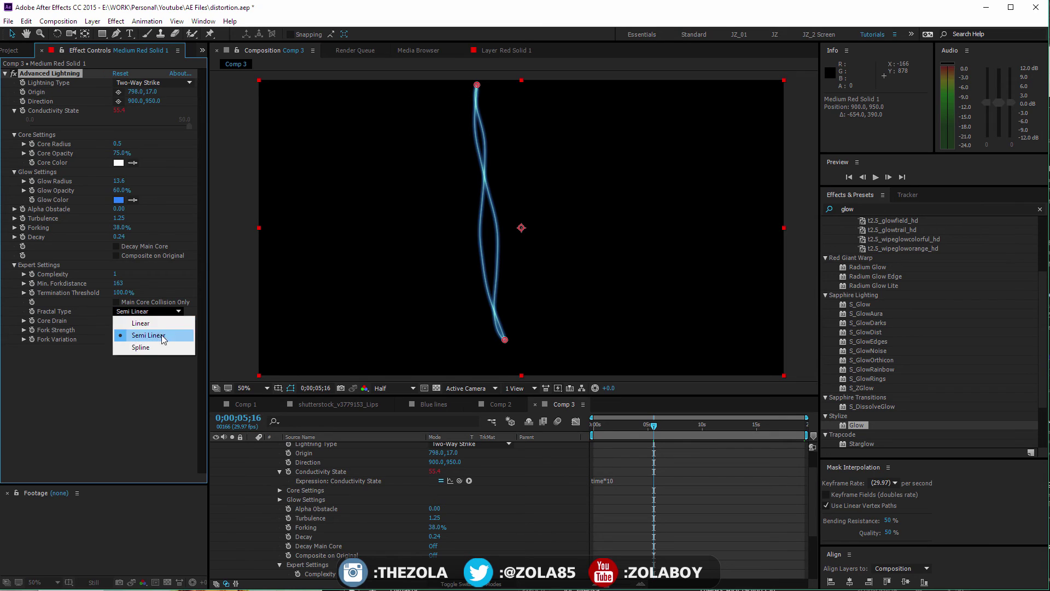
pyautogui.click(159, 341)
# Run the strike horizontally from 96, 511 to 1806, 572 and settle on the Linear fractal type
pyautogui.moveTo(480, 88); pyautogui.dragTo(287, 222)
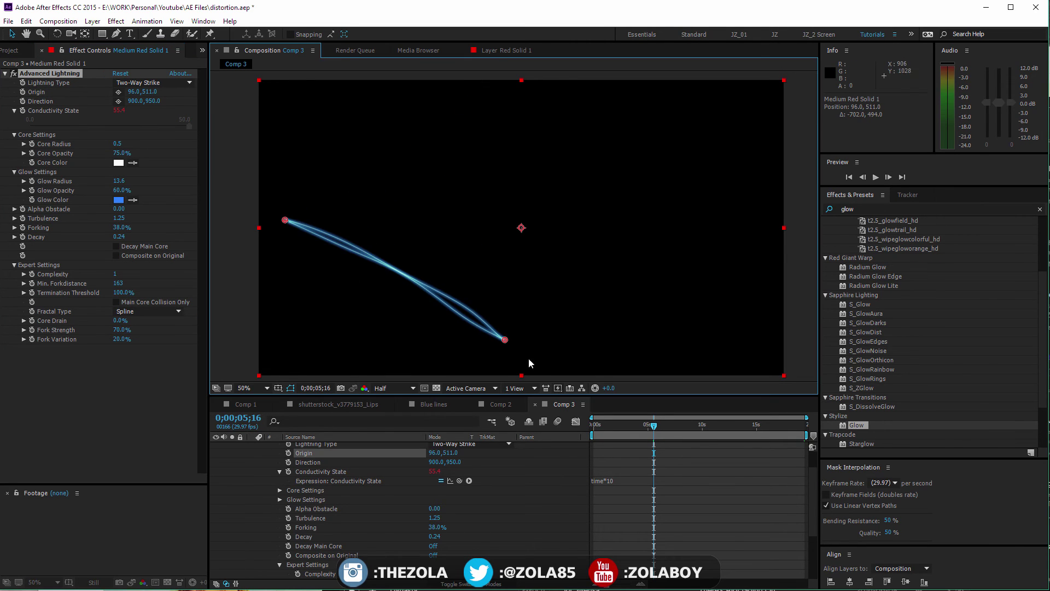
pyautogui.moveTo(510, 340); pyautogui.dragTo(759, 237)
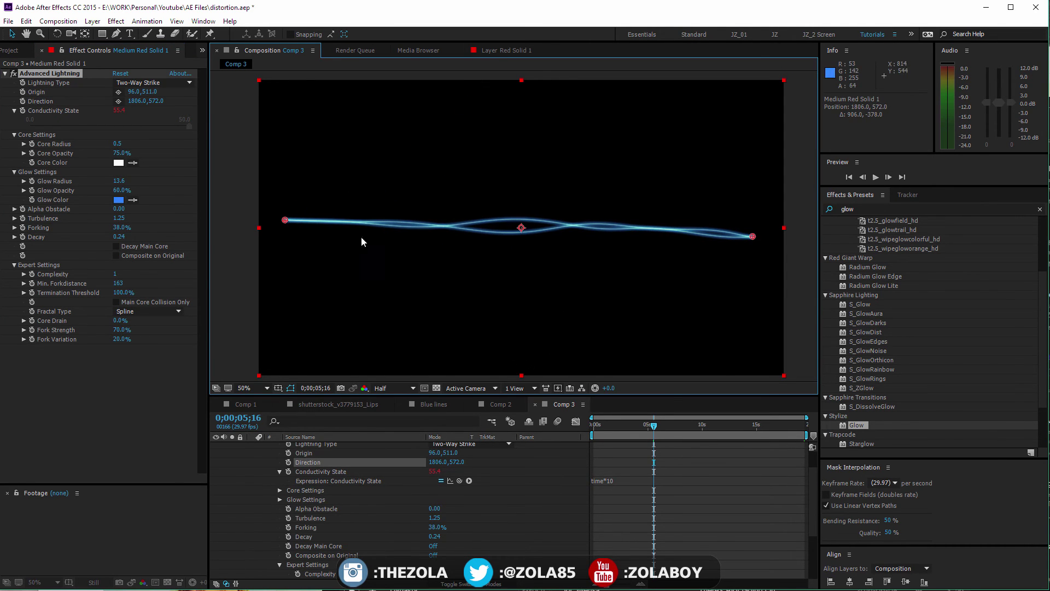
pyautogui.moveTo(637, 424); pyautogui.dragTo(676, 427)
pyautogui.click(139, 310)
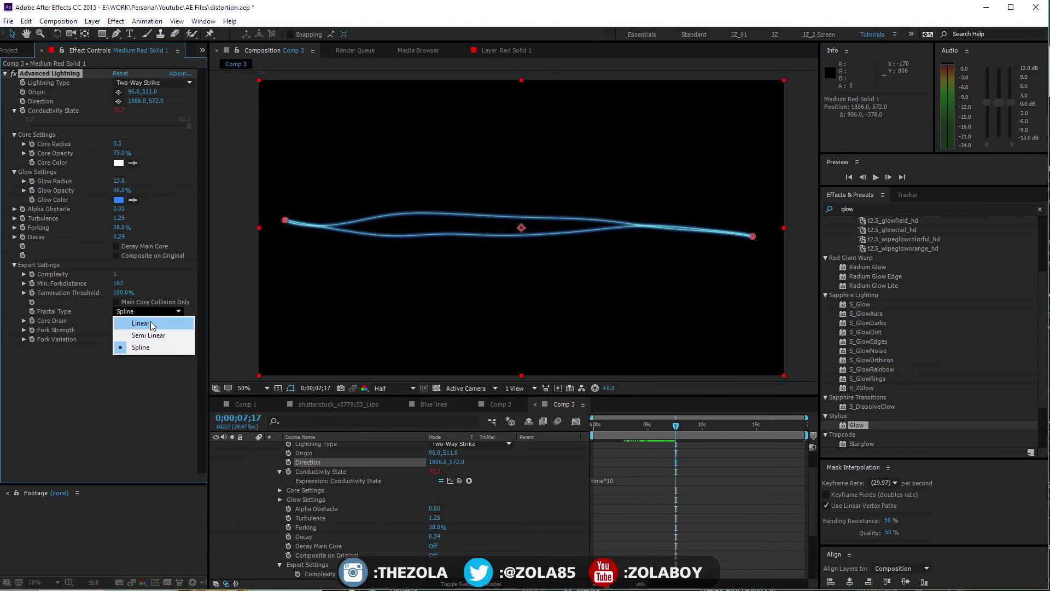
pyautogui.click(150, 320)
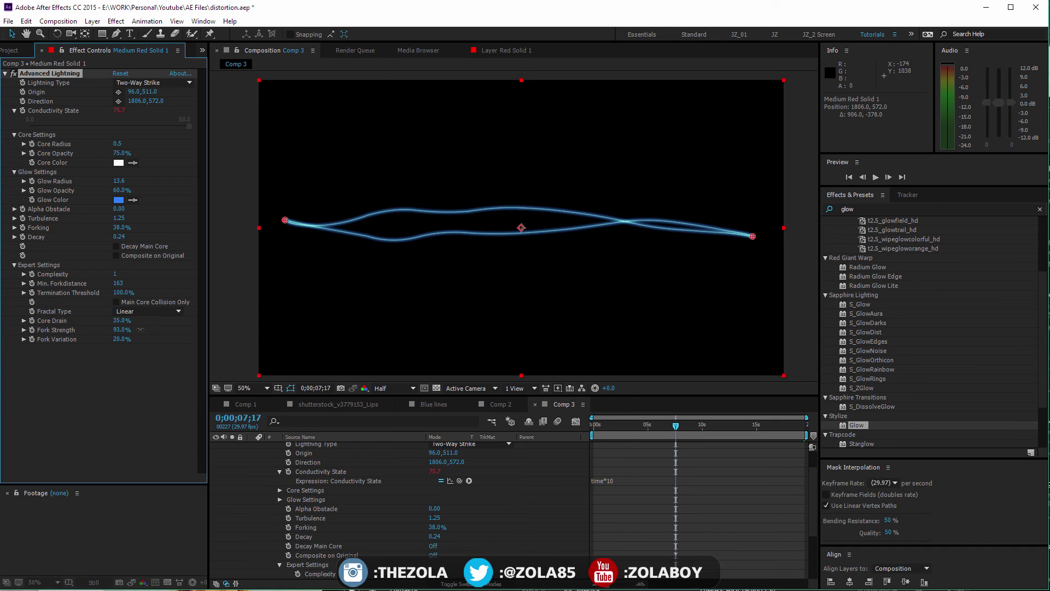
# Set Complexity 6, Fork Variation 100%, Fork Strength 71%, and run the bolt from 892, 31 to 952, 1060
pyautogui.moveTo(115, 274); pyautogui.dragTo(119, 277)
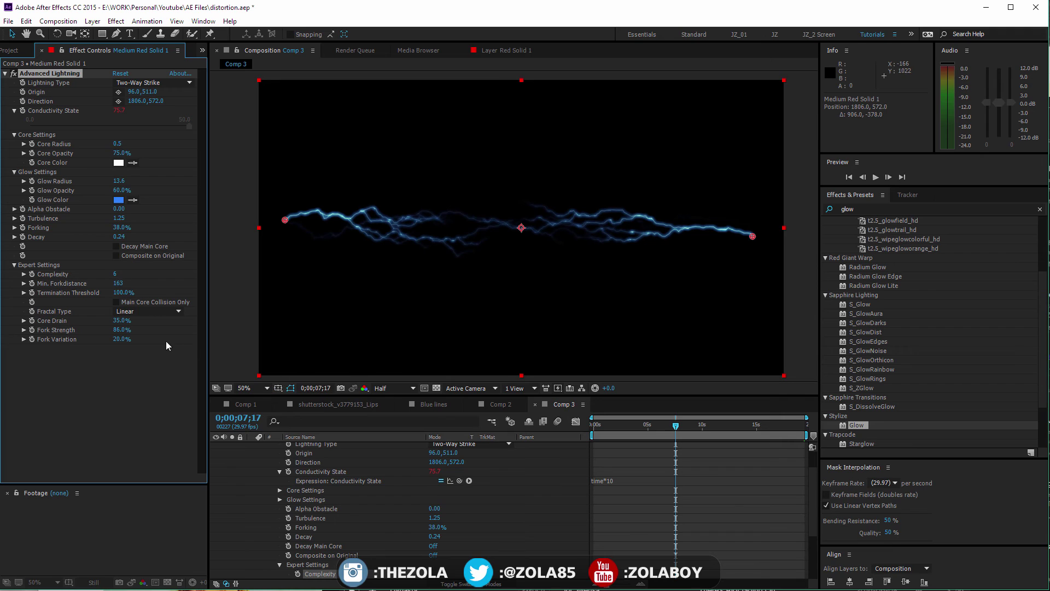
pyautogui.moveTo(123, 340); pyautogui.dragTo(235, 340)
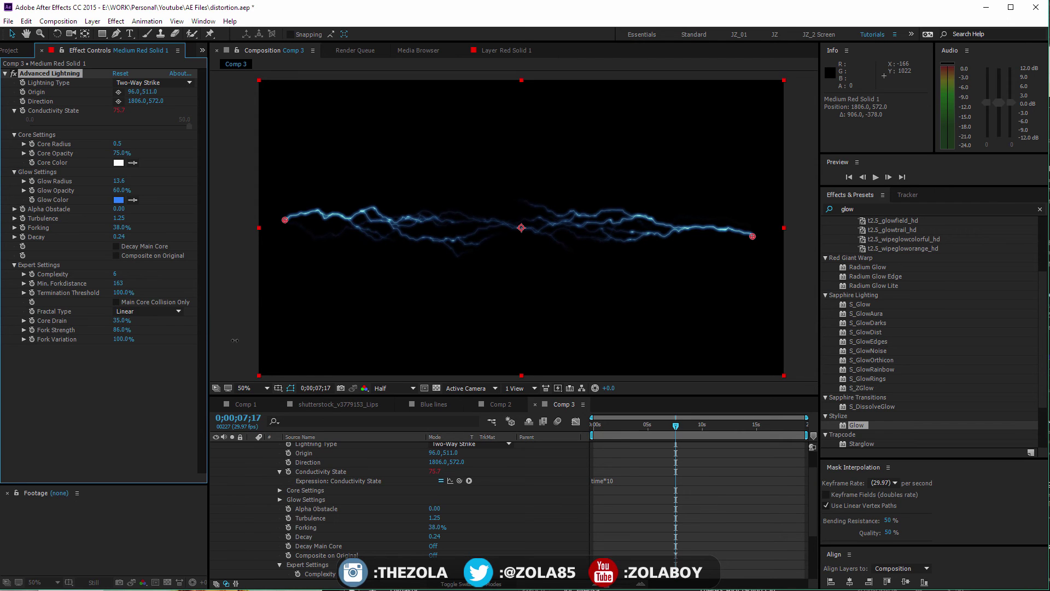
pyautogui.moveTo(142, 328); pyautogui.dragTo(148, 328)
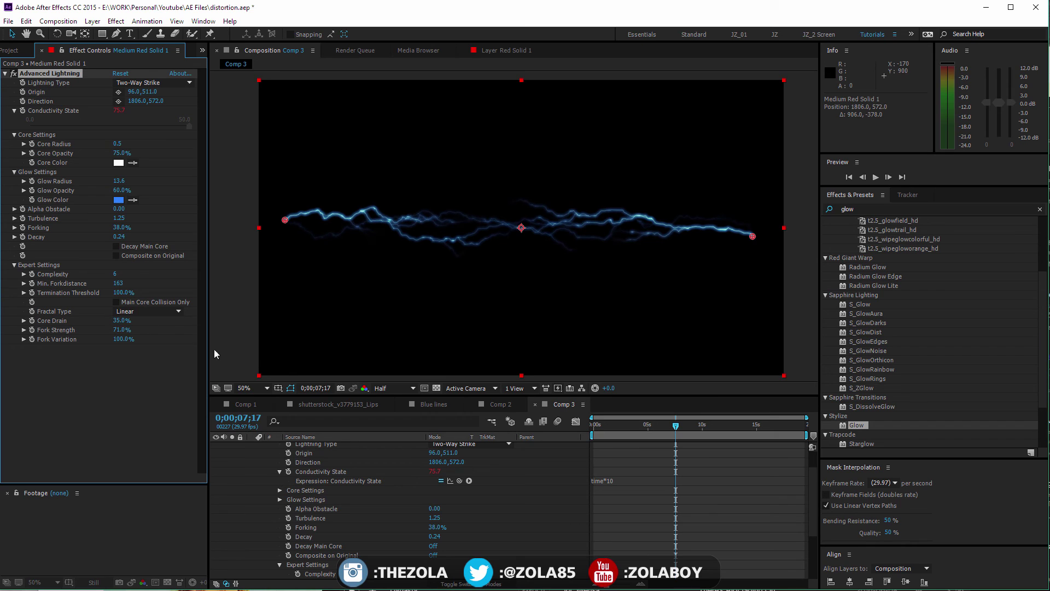
pyautogui.moveTo(285, 220); pyautogui.dragTo(503, 87)
pyautogui.moveTo(752, 236); pyautogui.dragTo(520, 378)
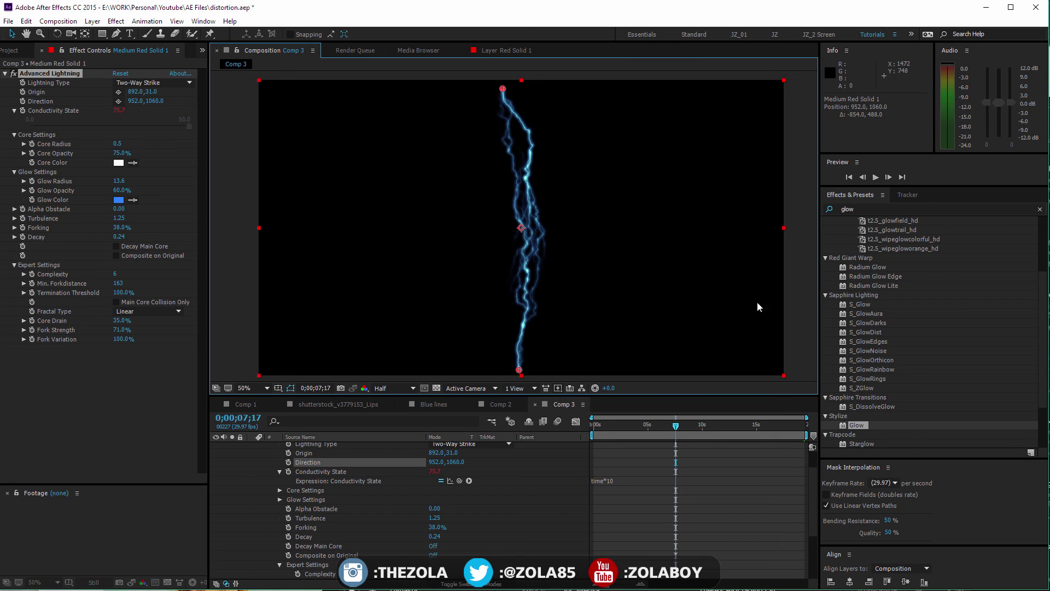
# Search Effects & Presets for 'pola' and apply Polar Coordinates to the lightning layer
pyautogui.hotkey('ctrl', '5')
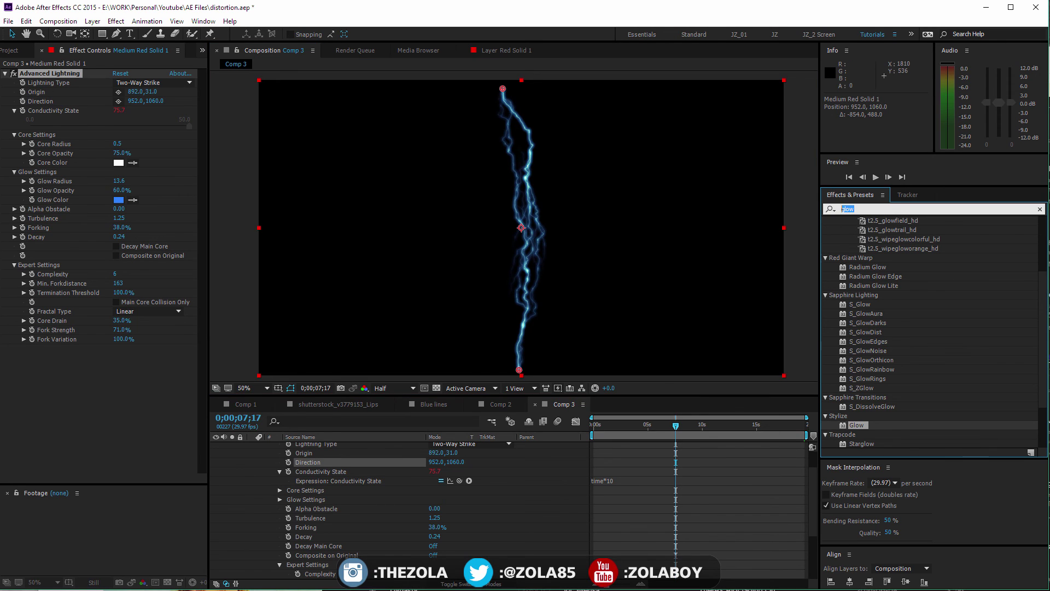
pyautogui.scroll(-2, 884, 238)
pyautogui.hotkey('ctrl', '5')
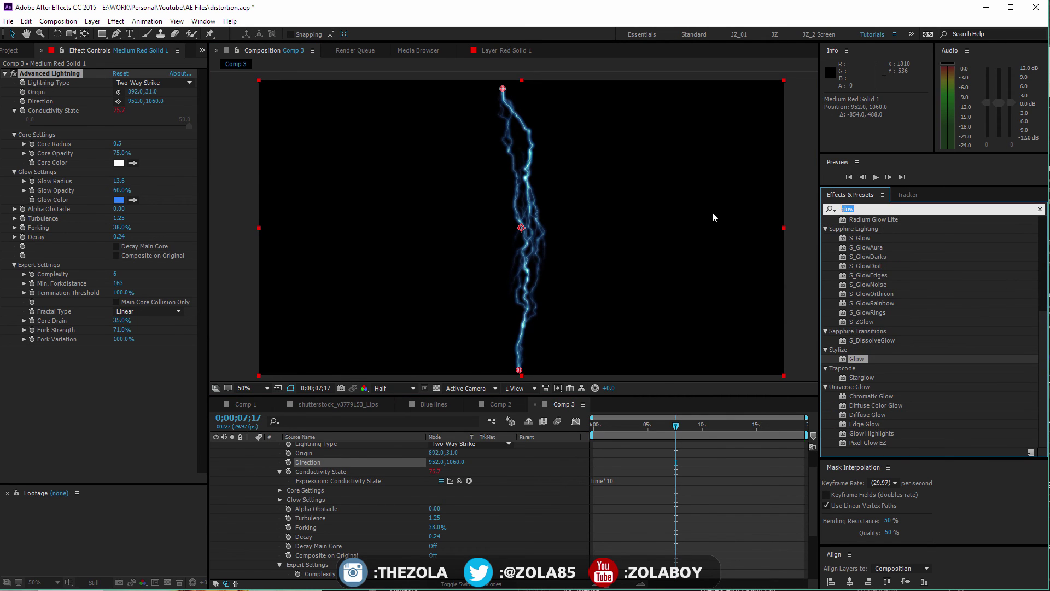
pyautogui.write('poa')
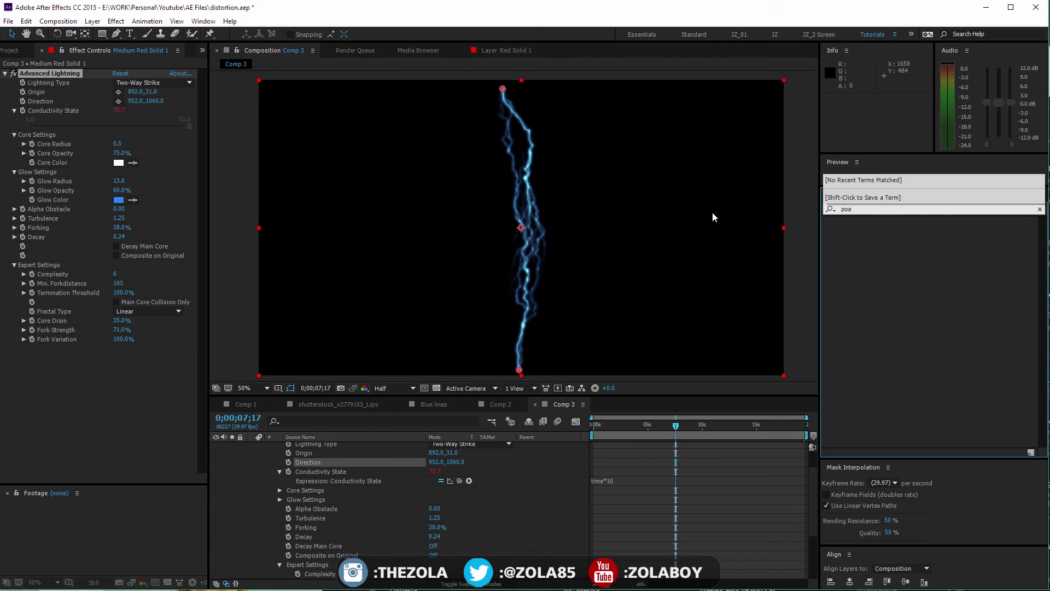
pyautogui.press('BackSpace')
pyautogui.write('la')
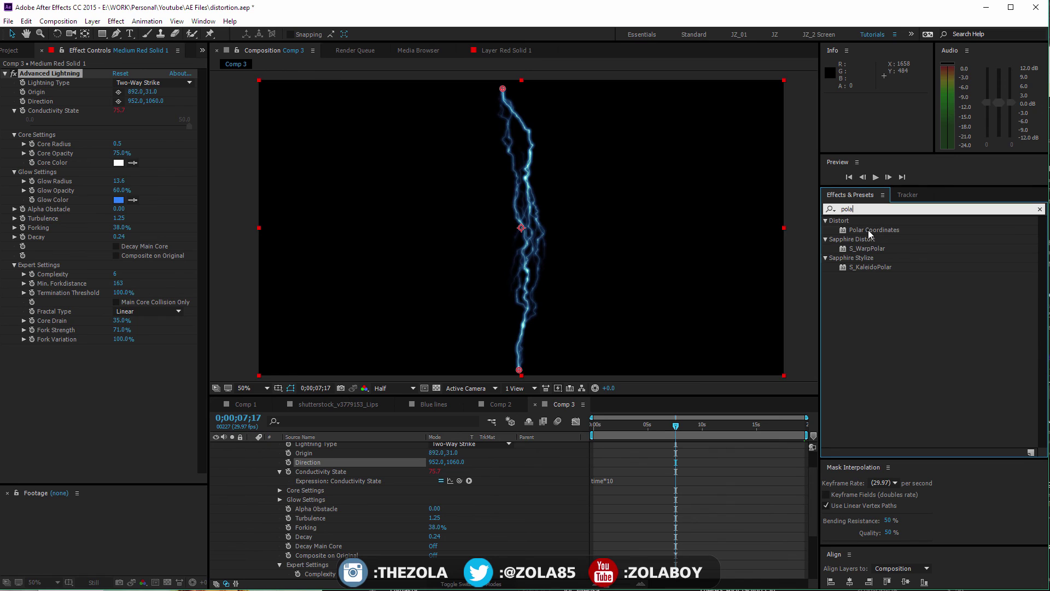
pyautogui.moveTo(868, 230); pyautogui.dragTo(372, 445)
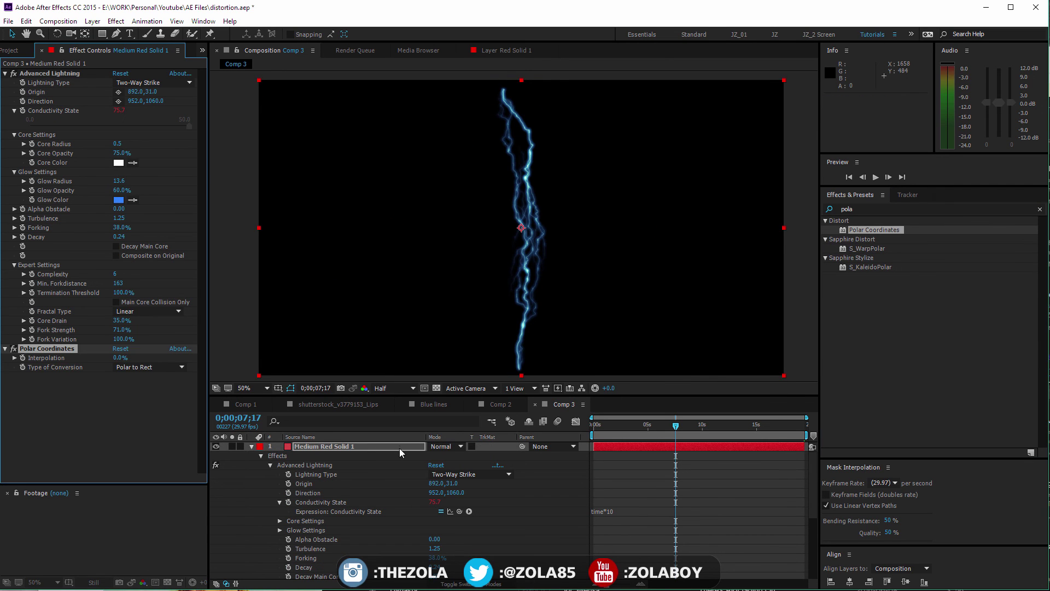
# Set Polar Coordinates to Rect to Polar with 99% Interpolation
pyautogui.click(155, 372)
pyautogui.click(149, 387)
pyautogui.click(142, 369)
pyautogui.click(137, 378)
pyautogui.click(136, 366)
pyautogui.click(140, 393)
pyautogui.moveTo(119, 358); pyautogui.dragTo(182, 364)
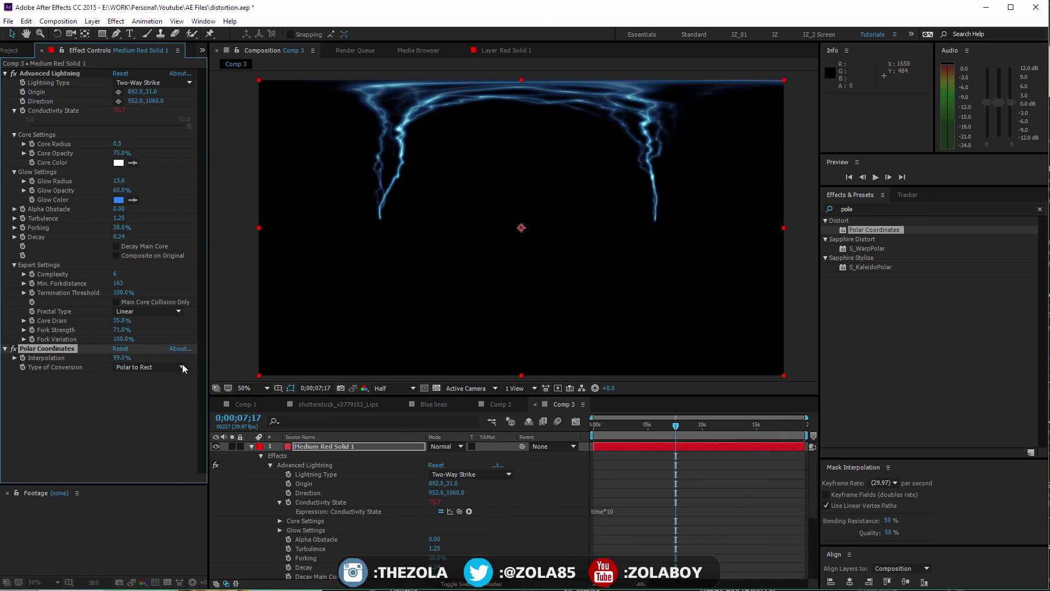
pyautogui.click(181, 367)
pyautogui.click(134, 377)
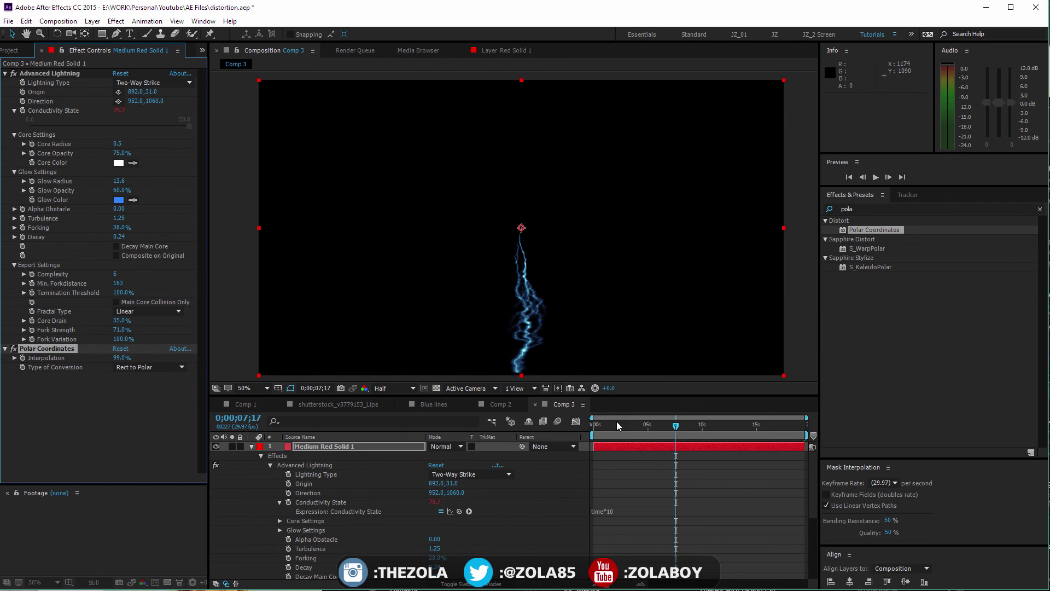
pyautogui.moveTo(617, 424); pyautogui.dragTo(656, 428)
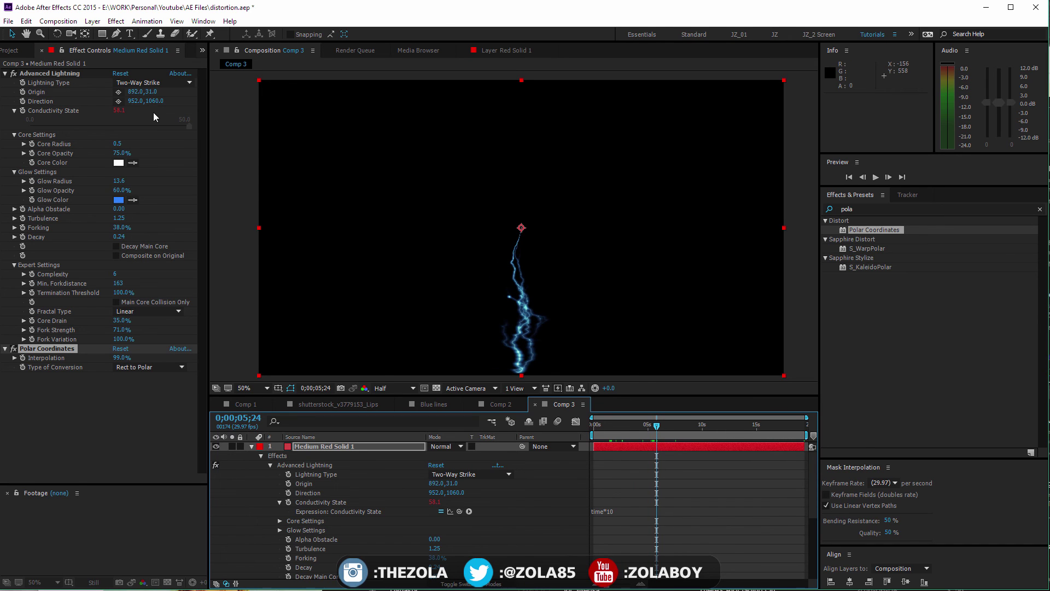
# Reposition the strike's origin and end point so the bent bolt closes into a ring
pyautogui.moveTo(141, 92); pyautogui.dragTo(230, 100)
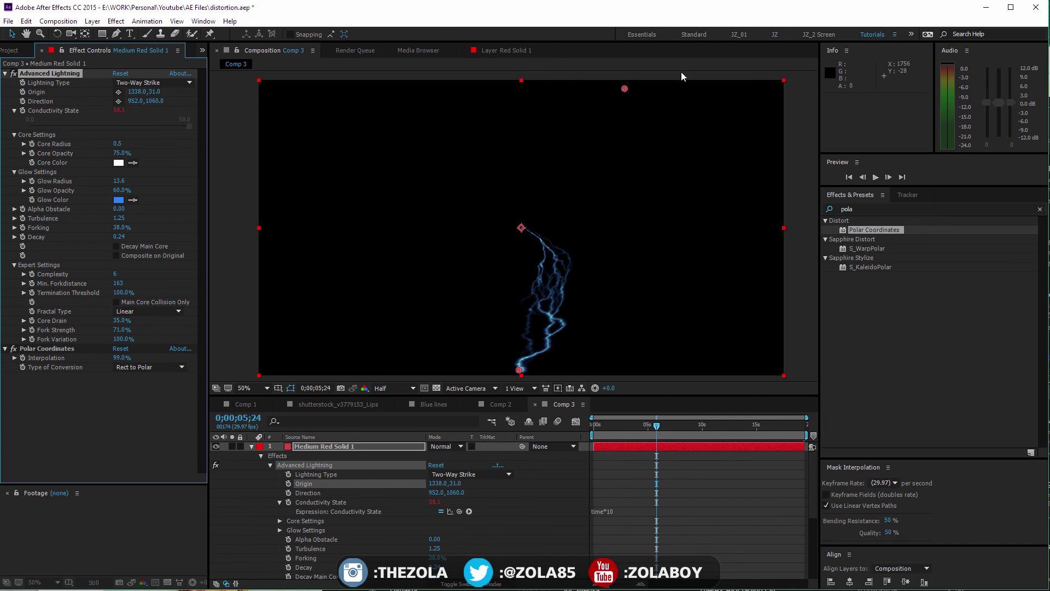
pyautogui.moveTo(629, 91); pyautogui.dragTo(779, 237)
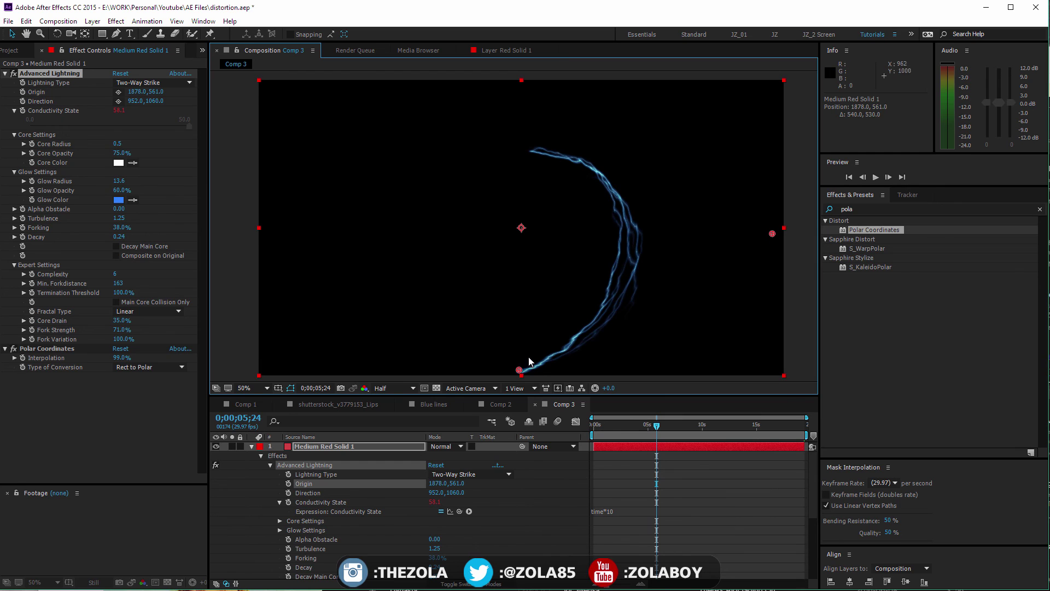
pyautogui.moveTo(520, 371); pyautogui.dragTo(260, 230)
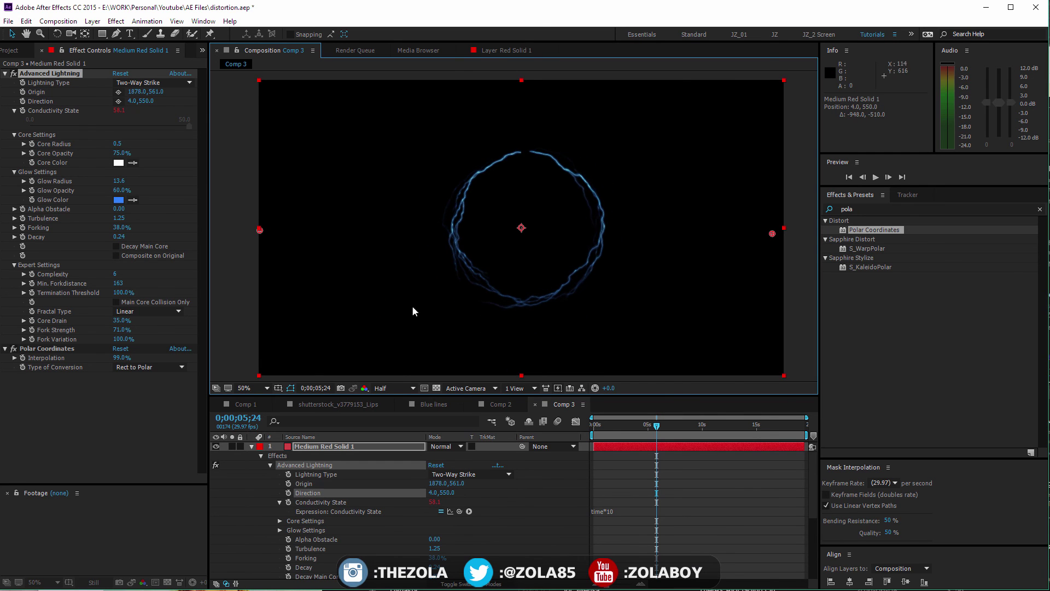
# Scrub through the lightning ring preview, clear the 'pola' search and expand the Generate category
pyautogui.click(615, 426)
pyautogui.moveTo(618, 425); pyautogui.dragTo(713, 425)
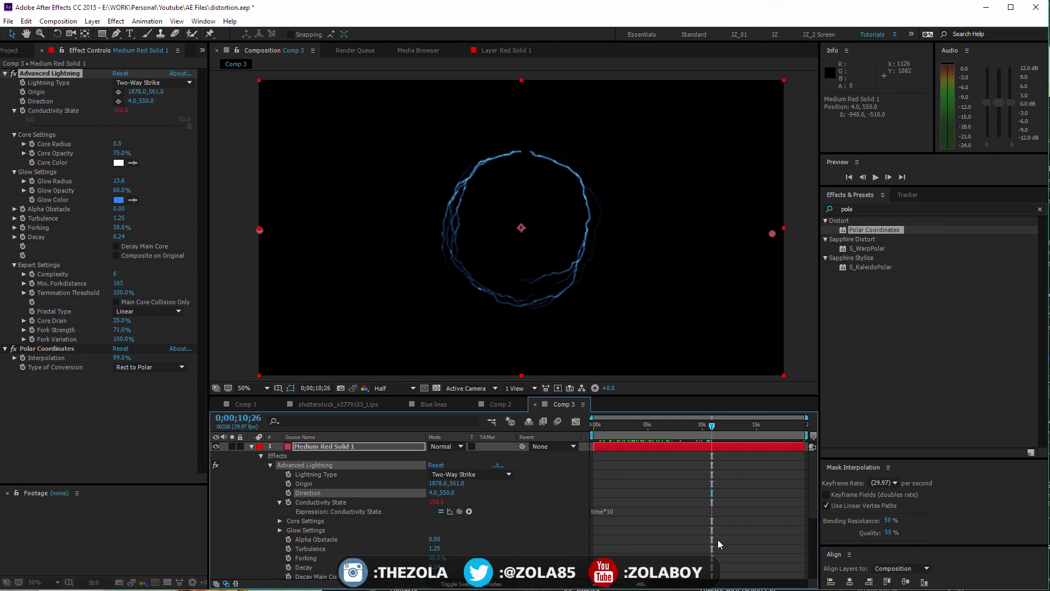
pyautogui.click(1040, 209)
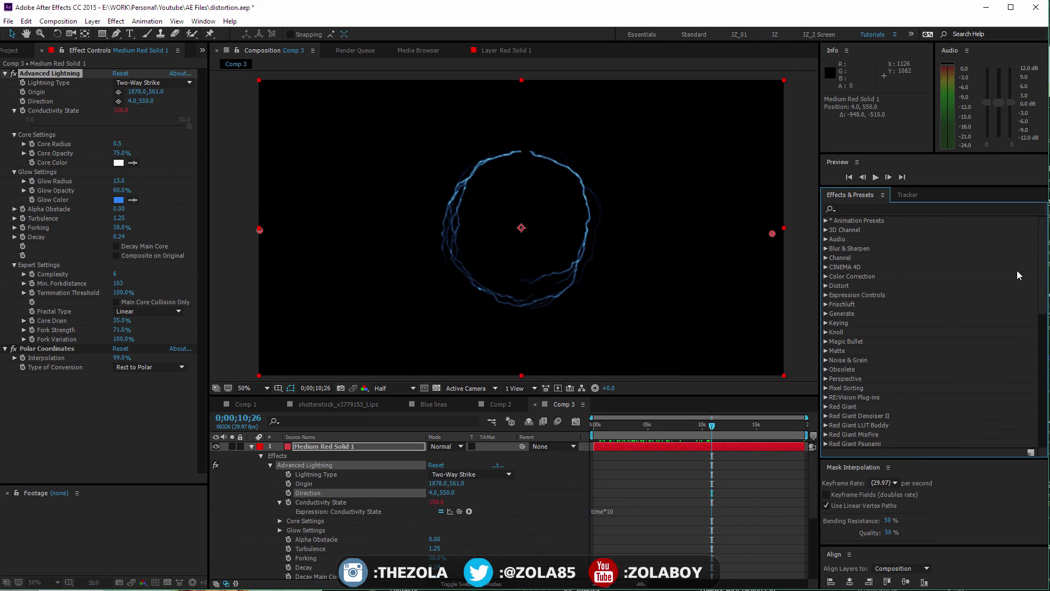
pyautogui.click(826, 313)
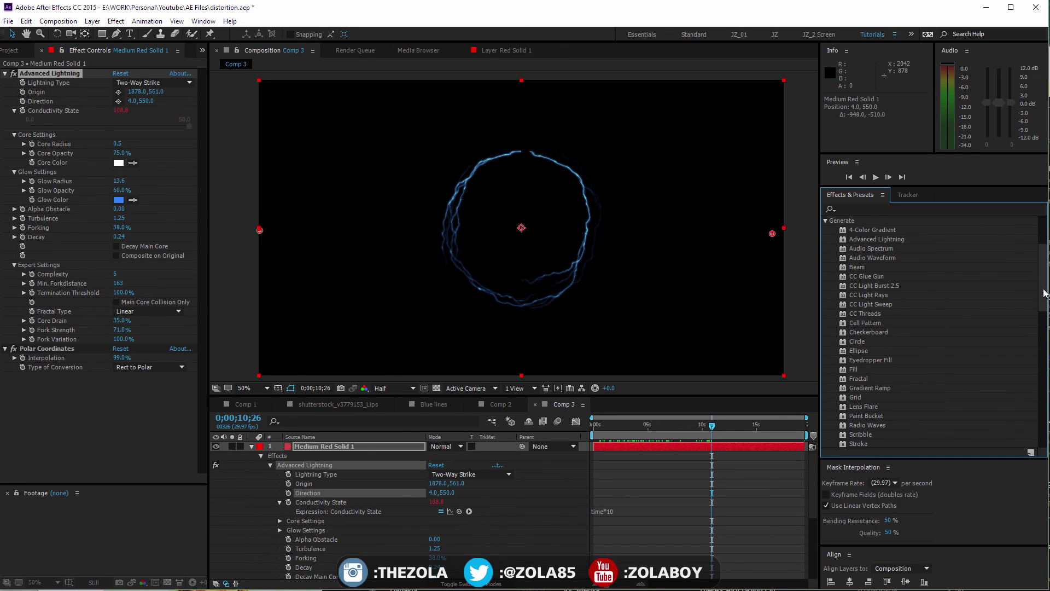
pyautogui.moveTo(1042, 291); pyautogui.dragTo(1041, 277)
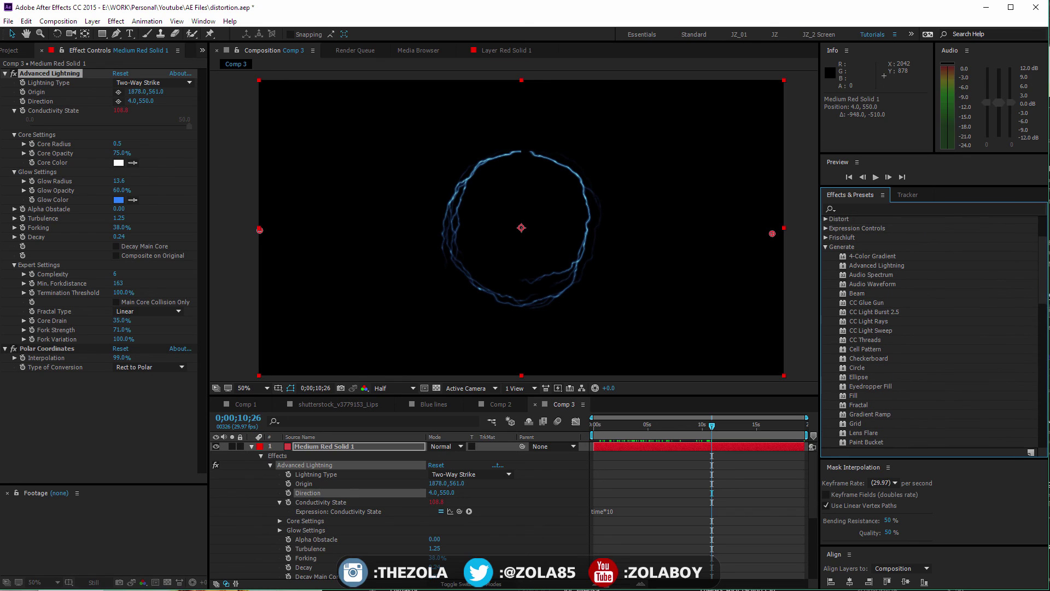